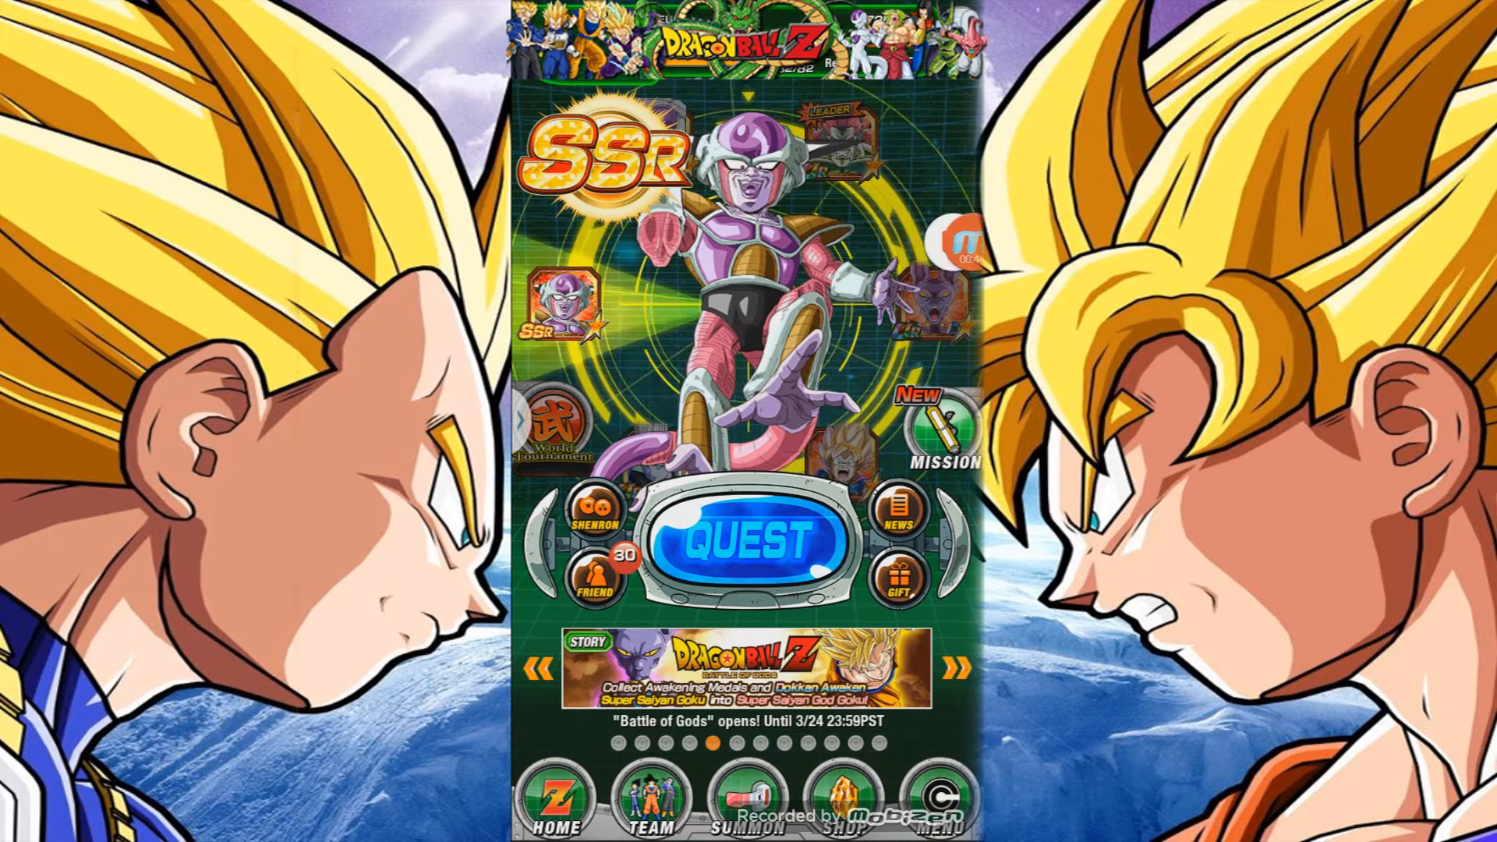
Open and close the Mobizen floating recording menu over the game twice.
click(962, 242)
click(875, 240)
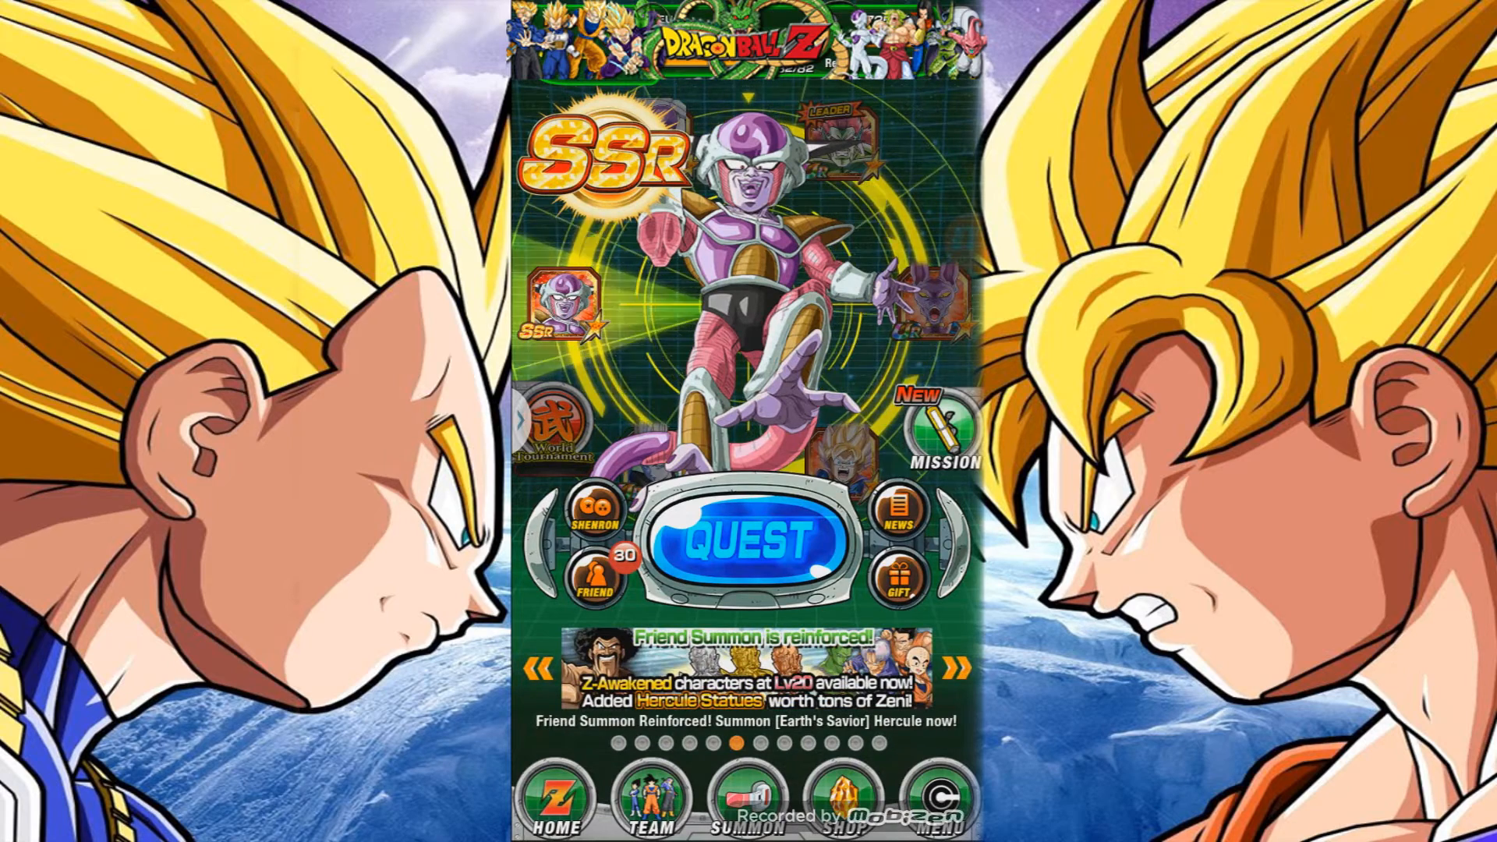
click(962, 240)
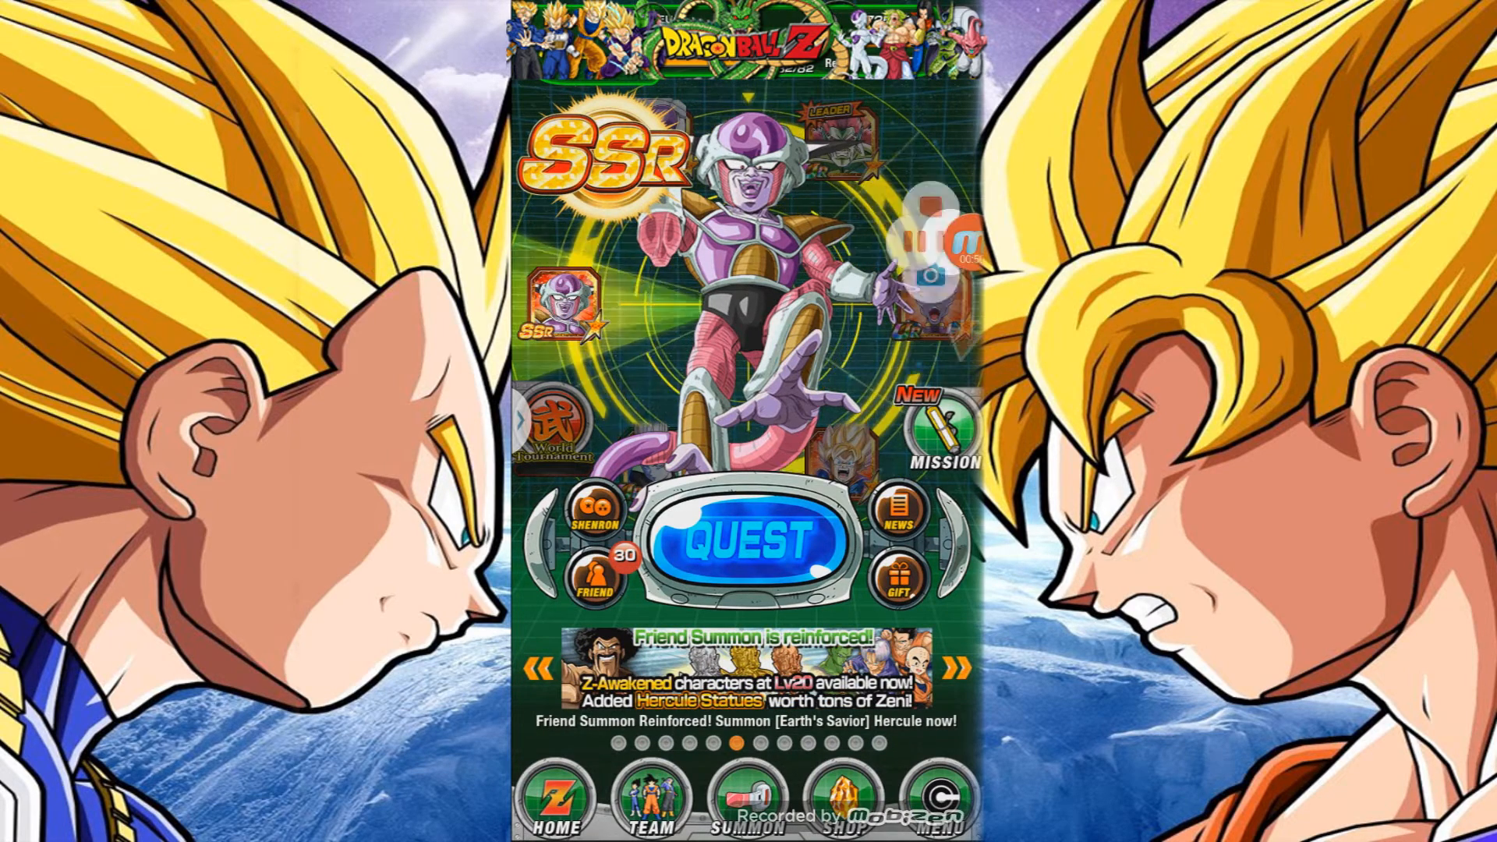
click(875, 240)
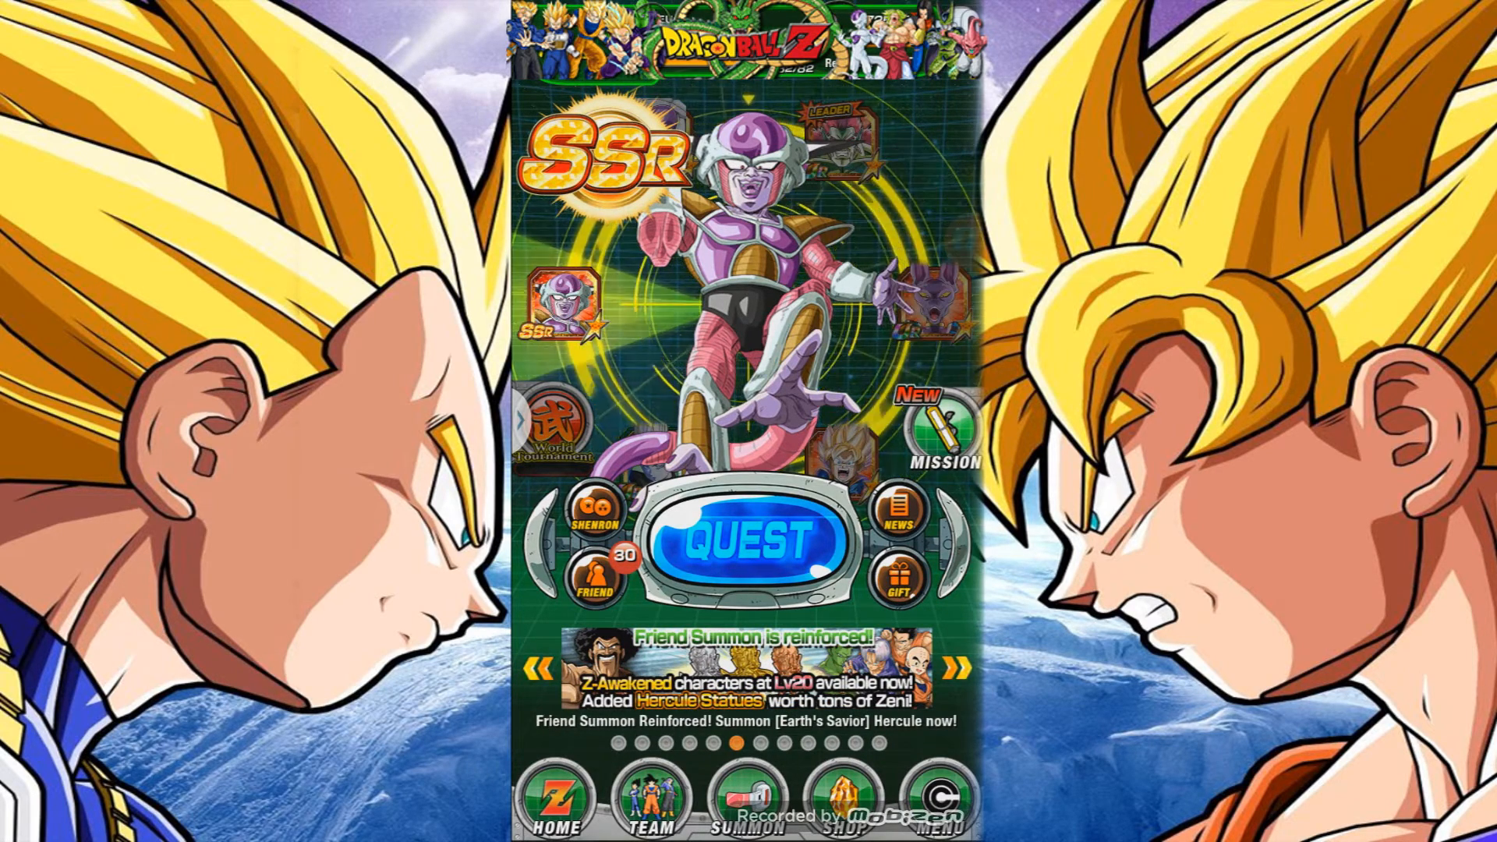
Switch to the GameDuck app from the recent apps list.
key(alt+Tab)
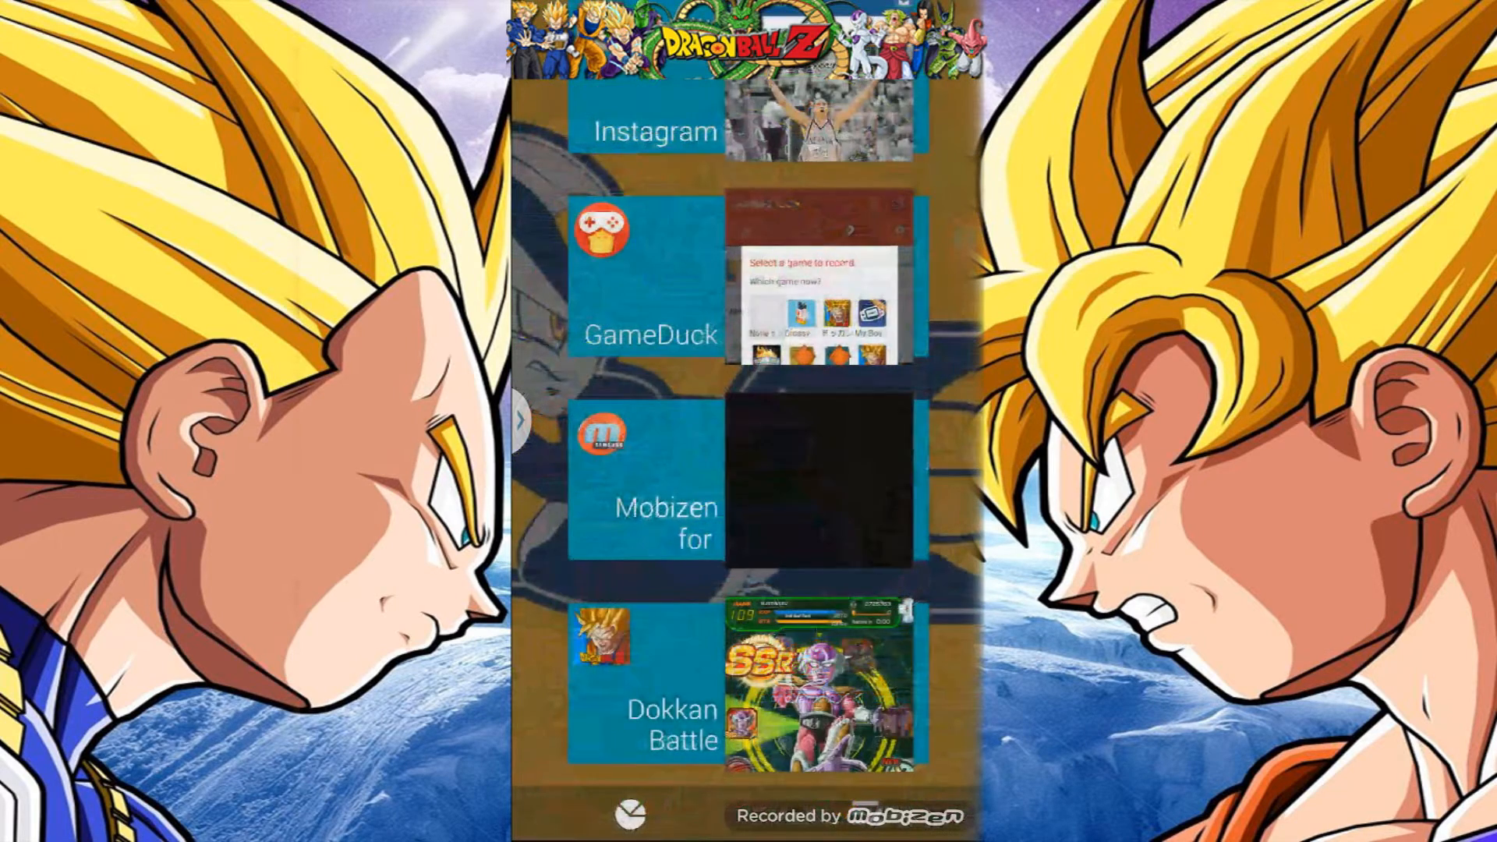
scroll(746, 421, up, 2)
click(818, 405)
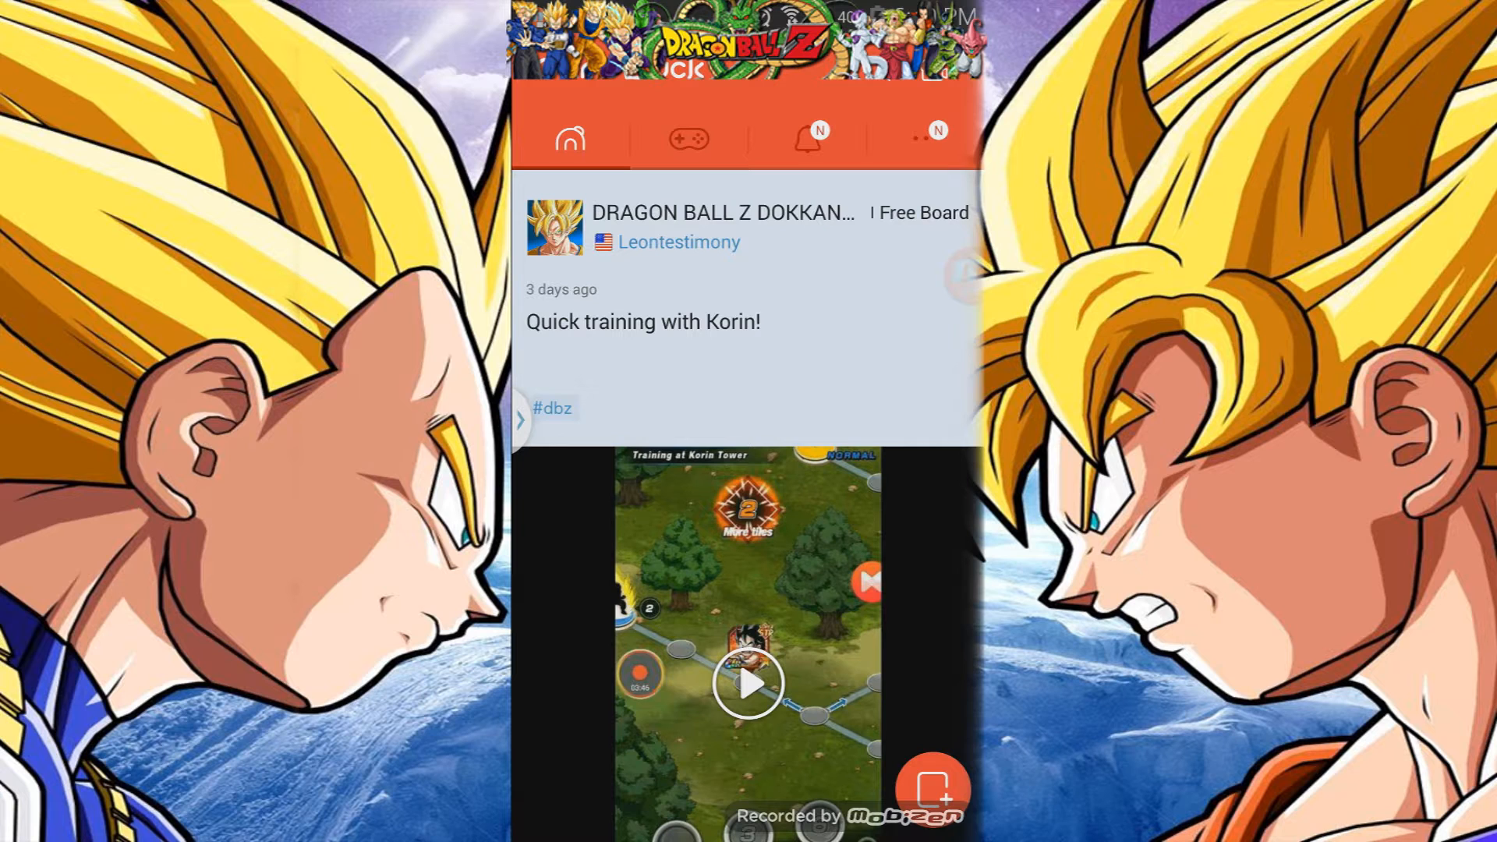
Scroll through the GameDuck video feed posts.
scroll(747, 499, down, 2)
scroll(747, 499, up, 3)
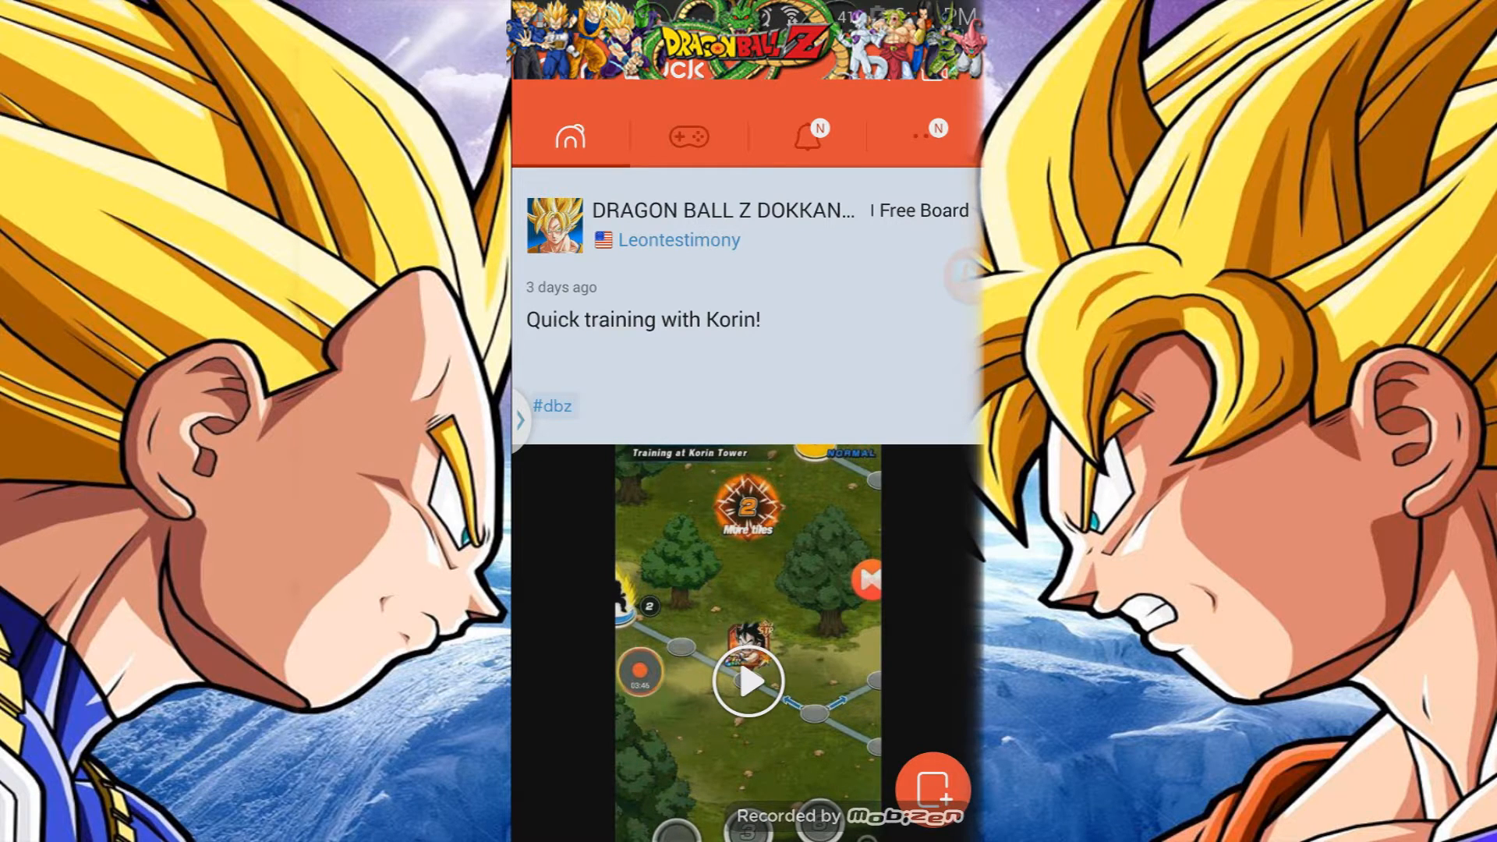
scroll(747, 499, down, 15)
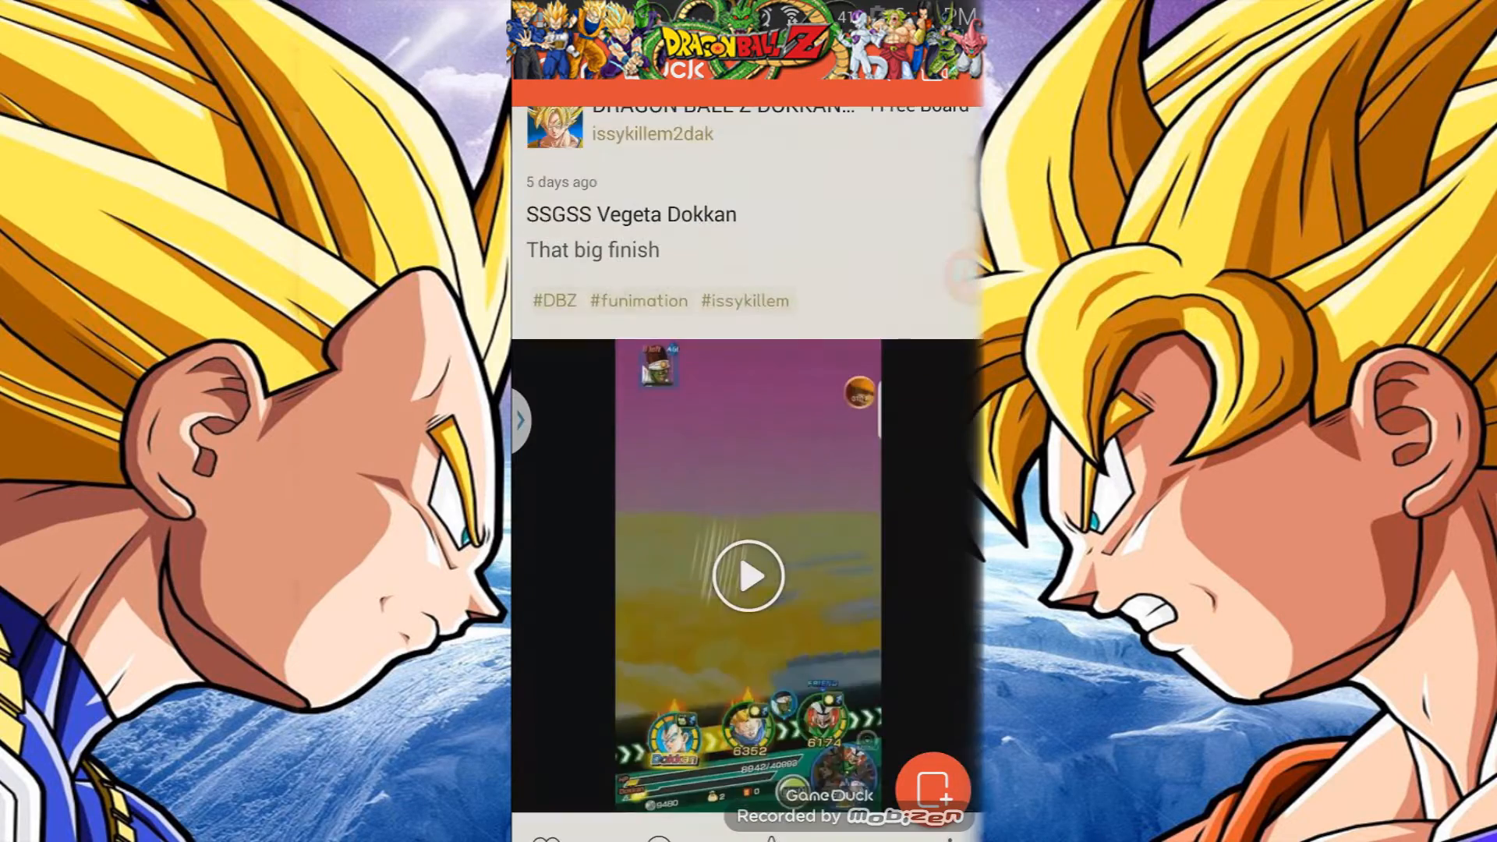
scroll(747, 476, down, 3)
scroll(747, 476, up, 14)
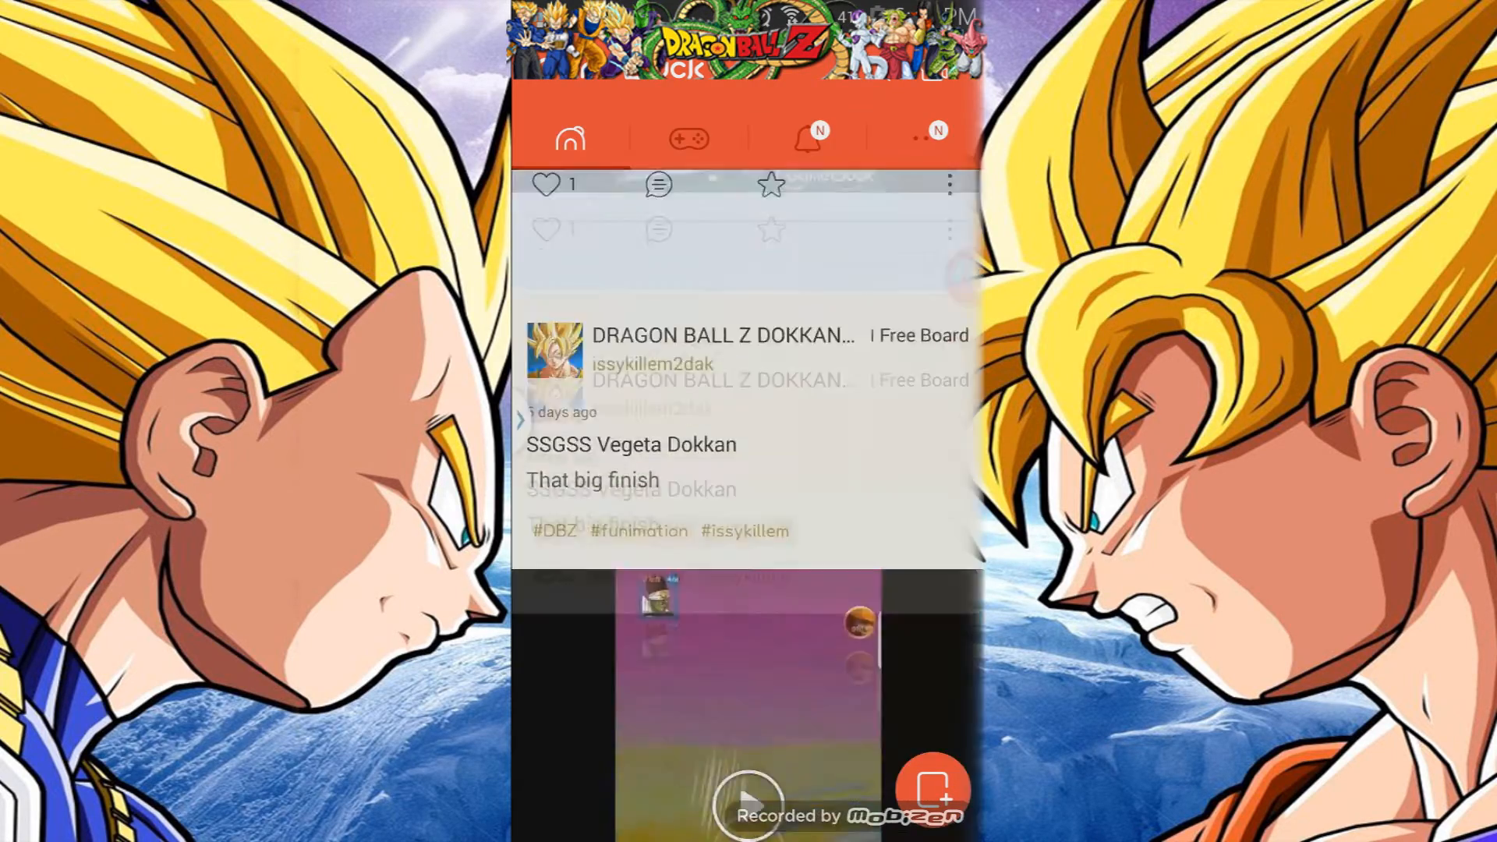
scroll(747, 499, up, 4)
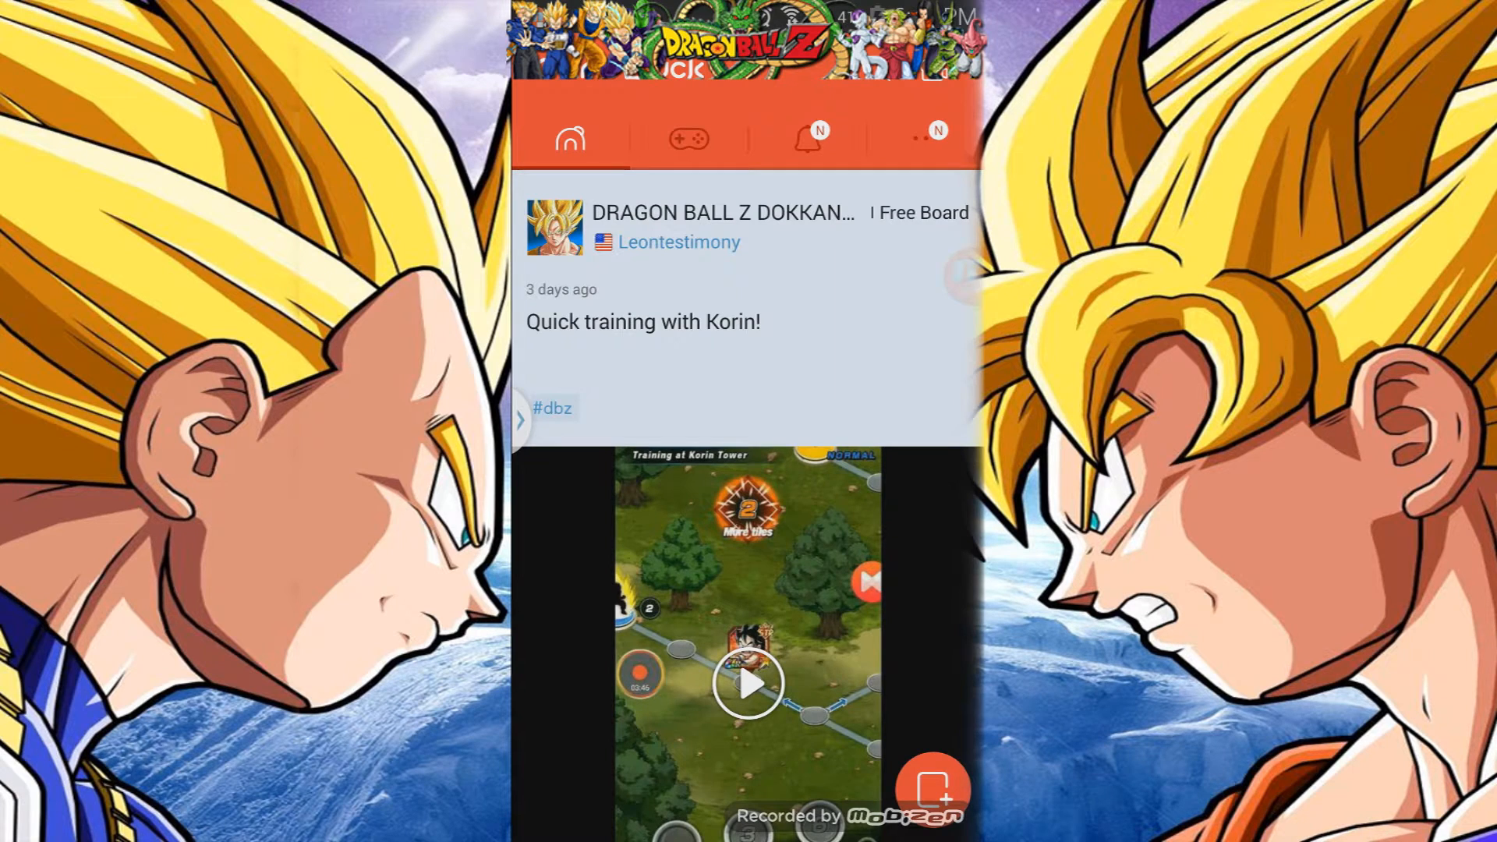
Open the recording settings from GameDuck's profile menu, then back out of the Mobizen welcome page.
click(965, 276)
click(967, 276)
click(965, 276)
click(965, 276)
click(925, 138)
click(748, 705)
click(631, 222)
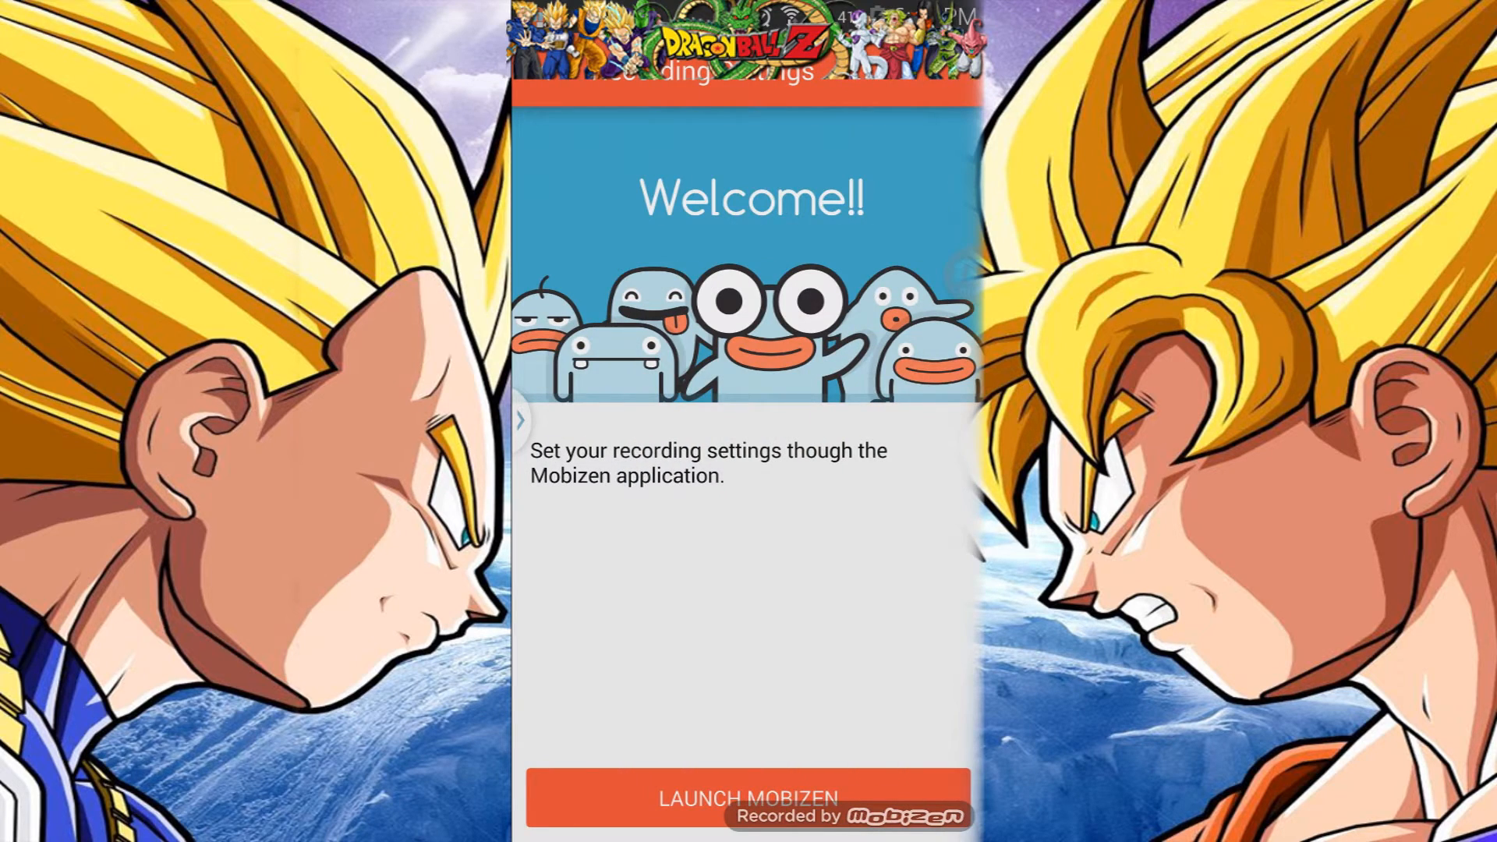
key(Escape)
key(Escape)
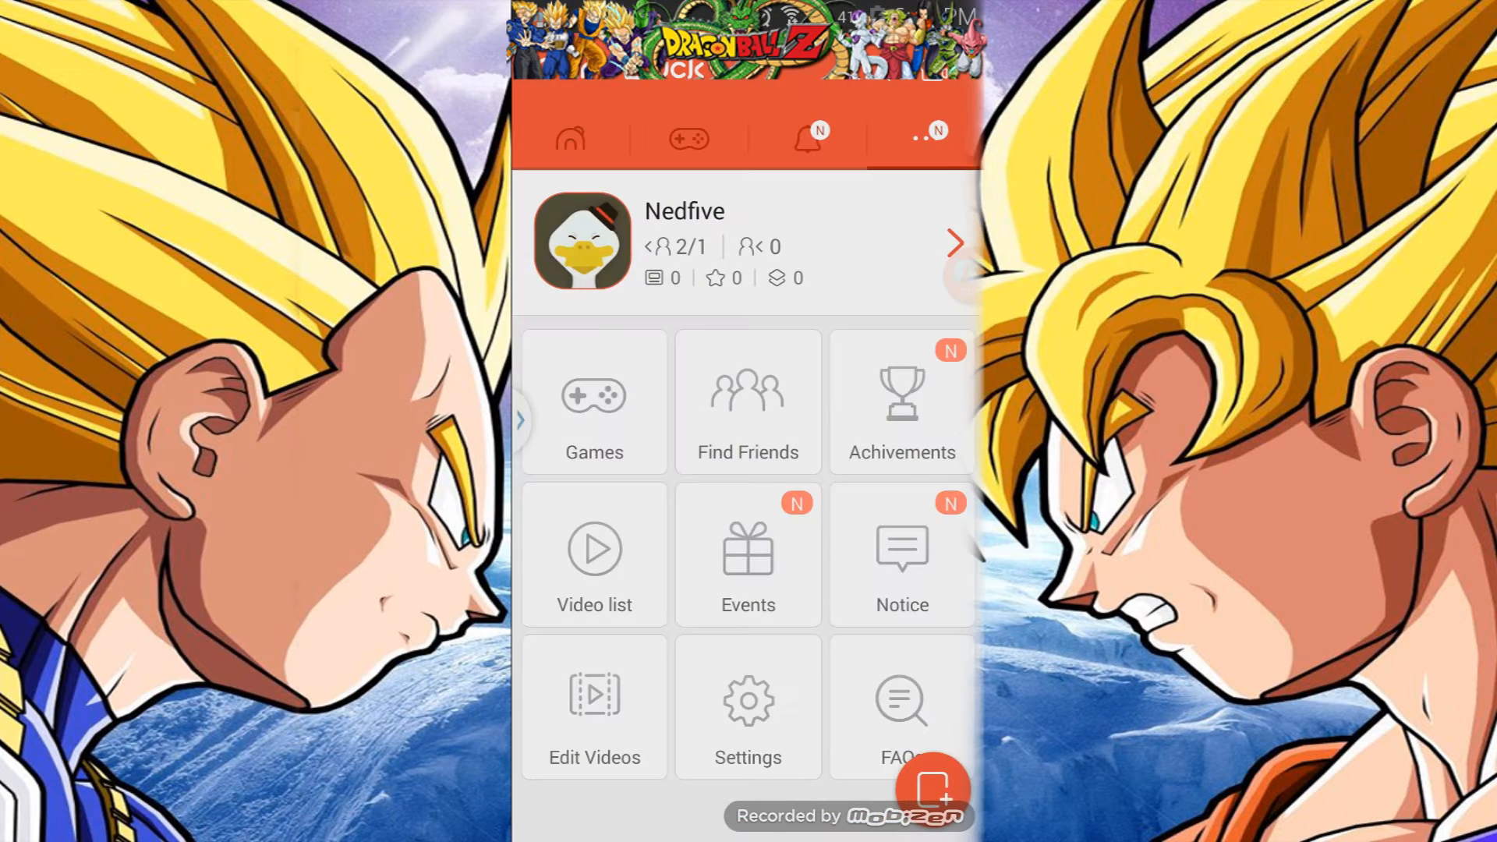
Return to Dokkan Battle and open Baba's Shop from the Shop screen.
key(Home)
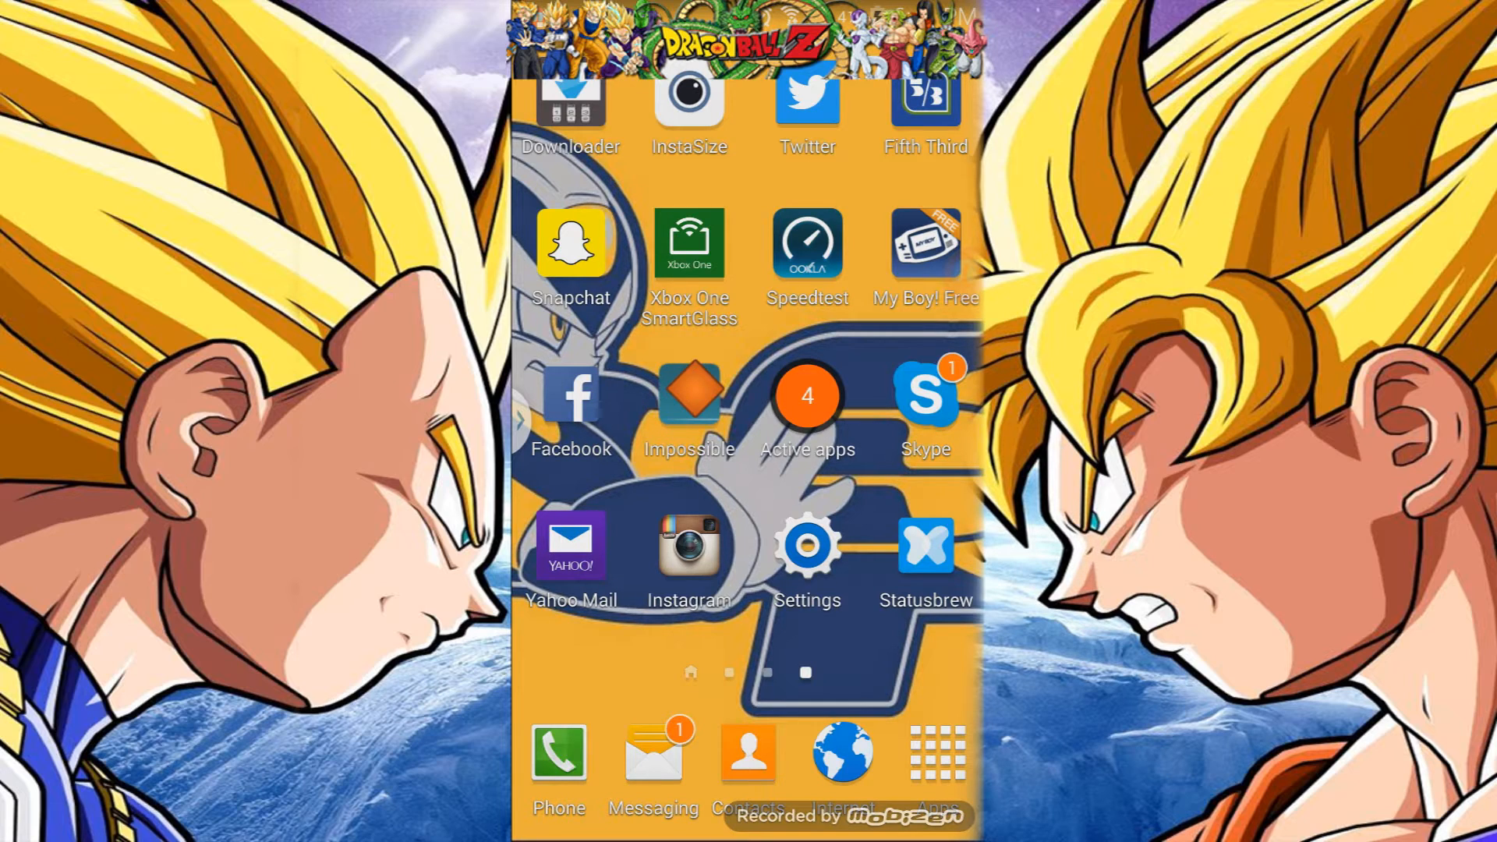
click(938, 752)
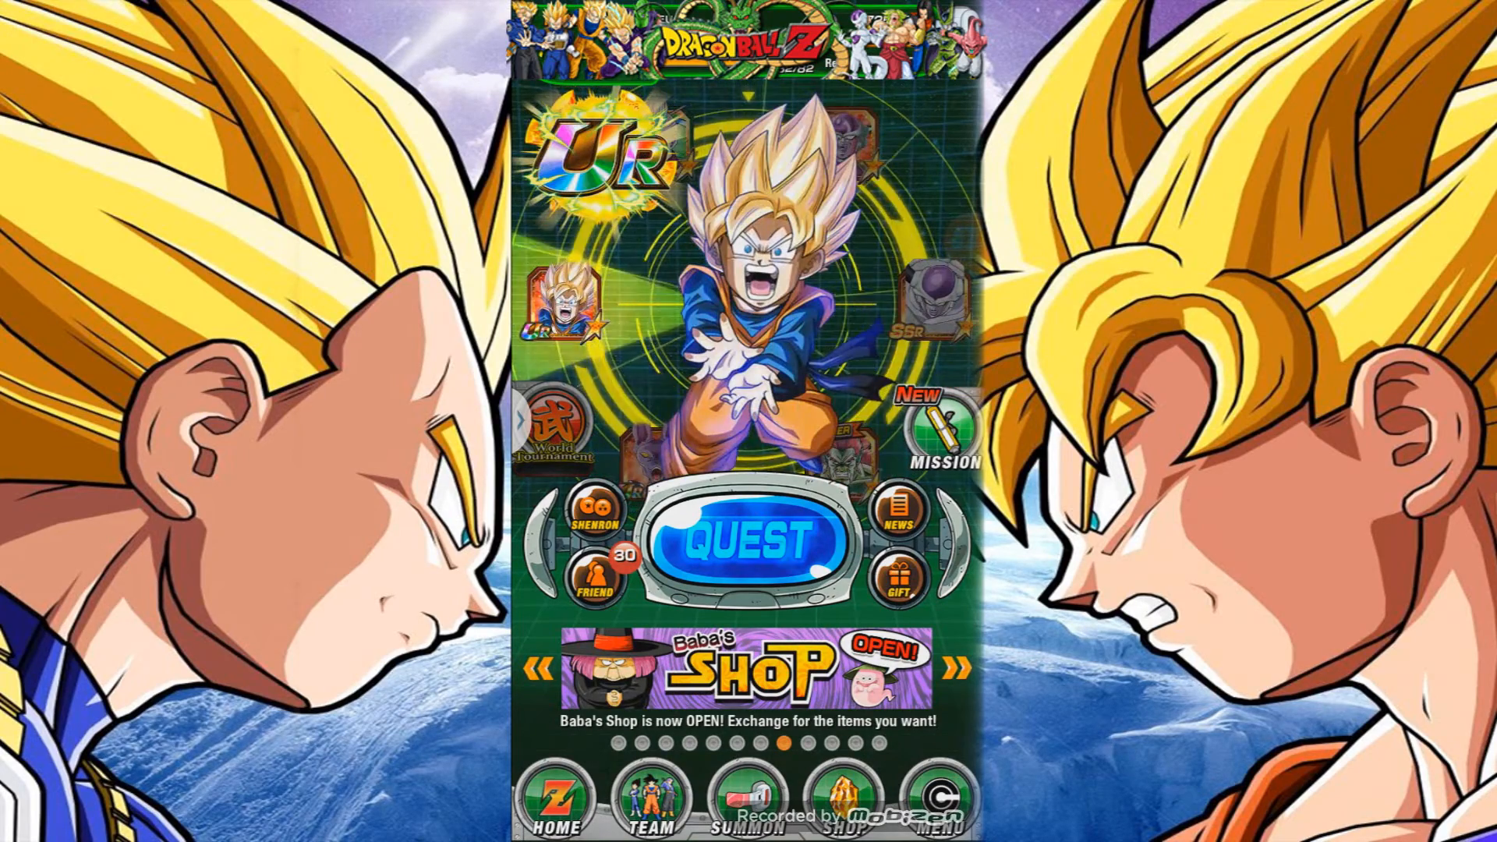
click(843, 803)
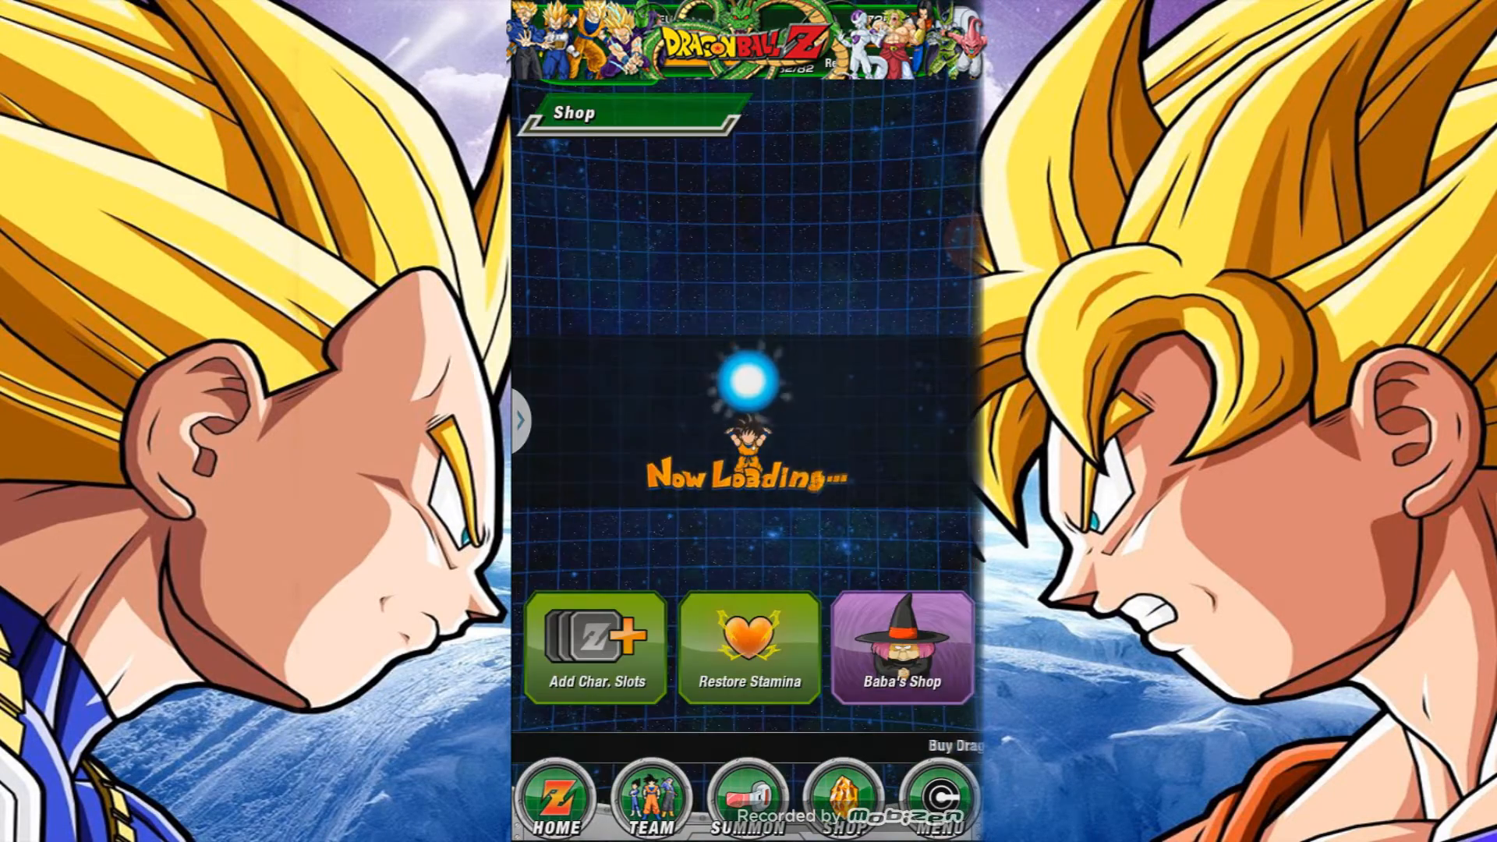
click(902, 647)
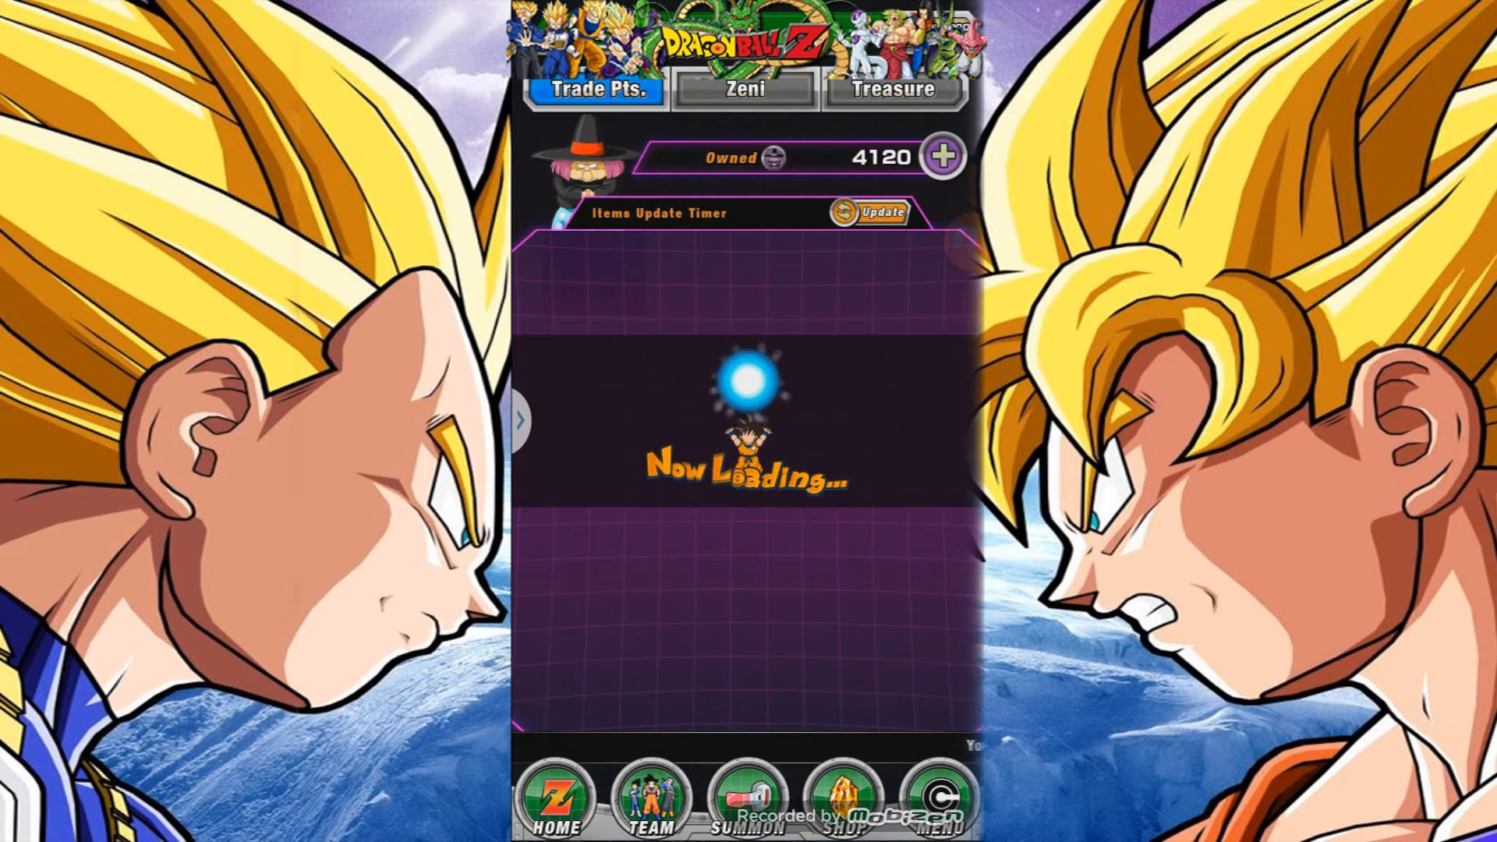
Trade 300 trade points for Gregory x60 in Baba's Shop.
click(912, 339)
click(853, 612)
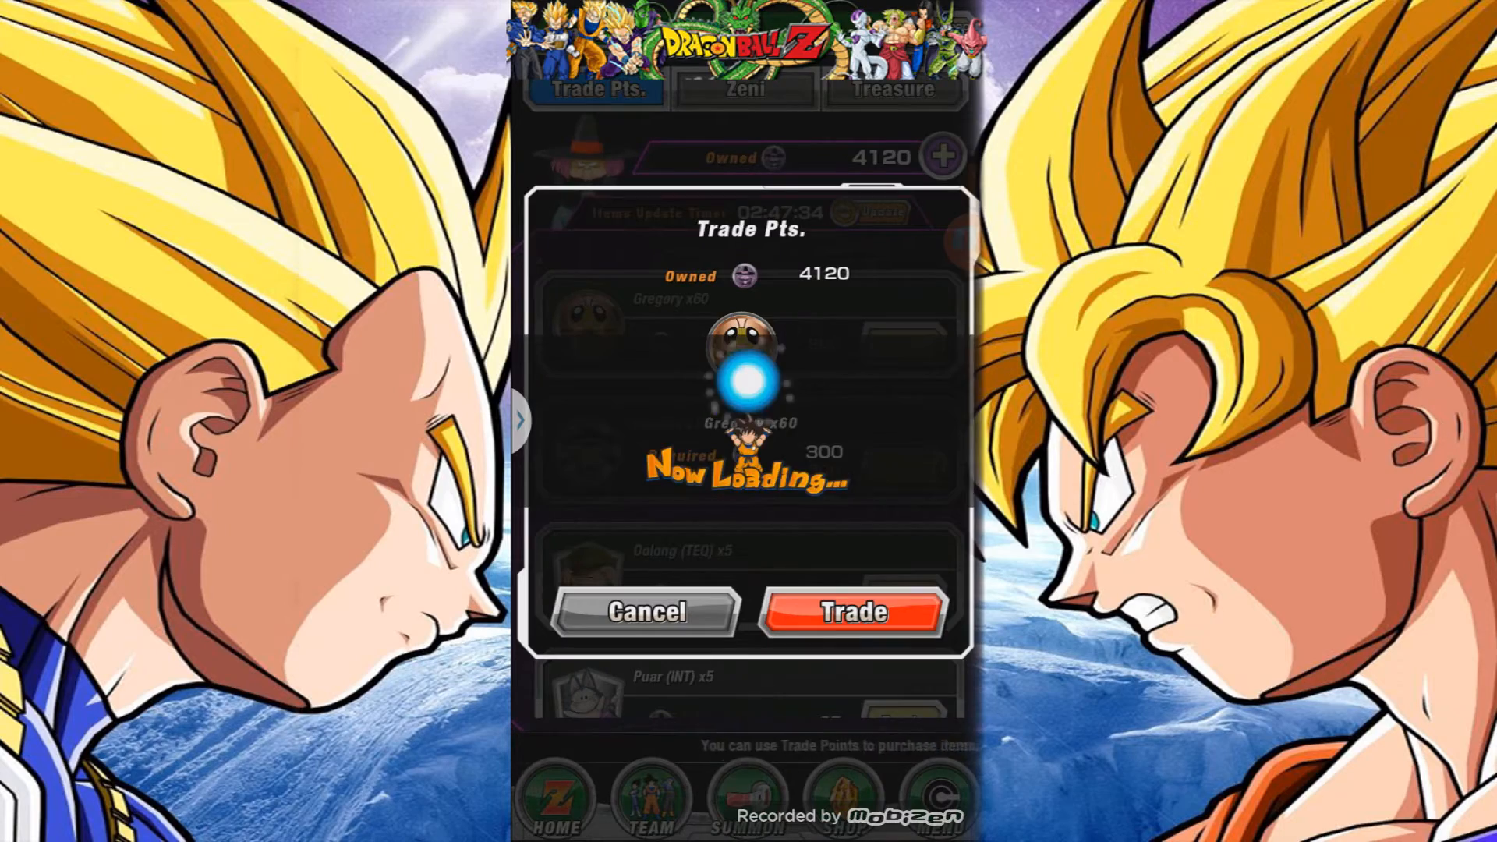
click(784, 588)
scroll(787, 499, down, 5)
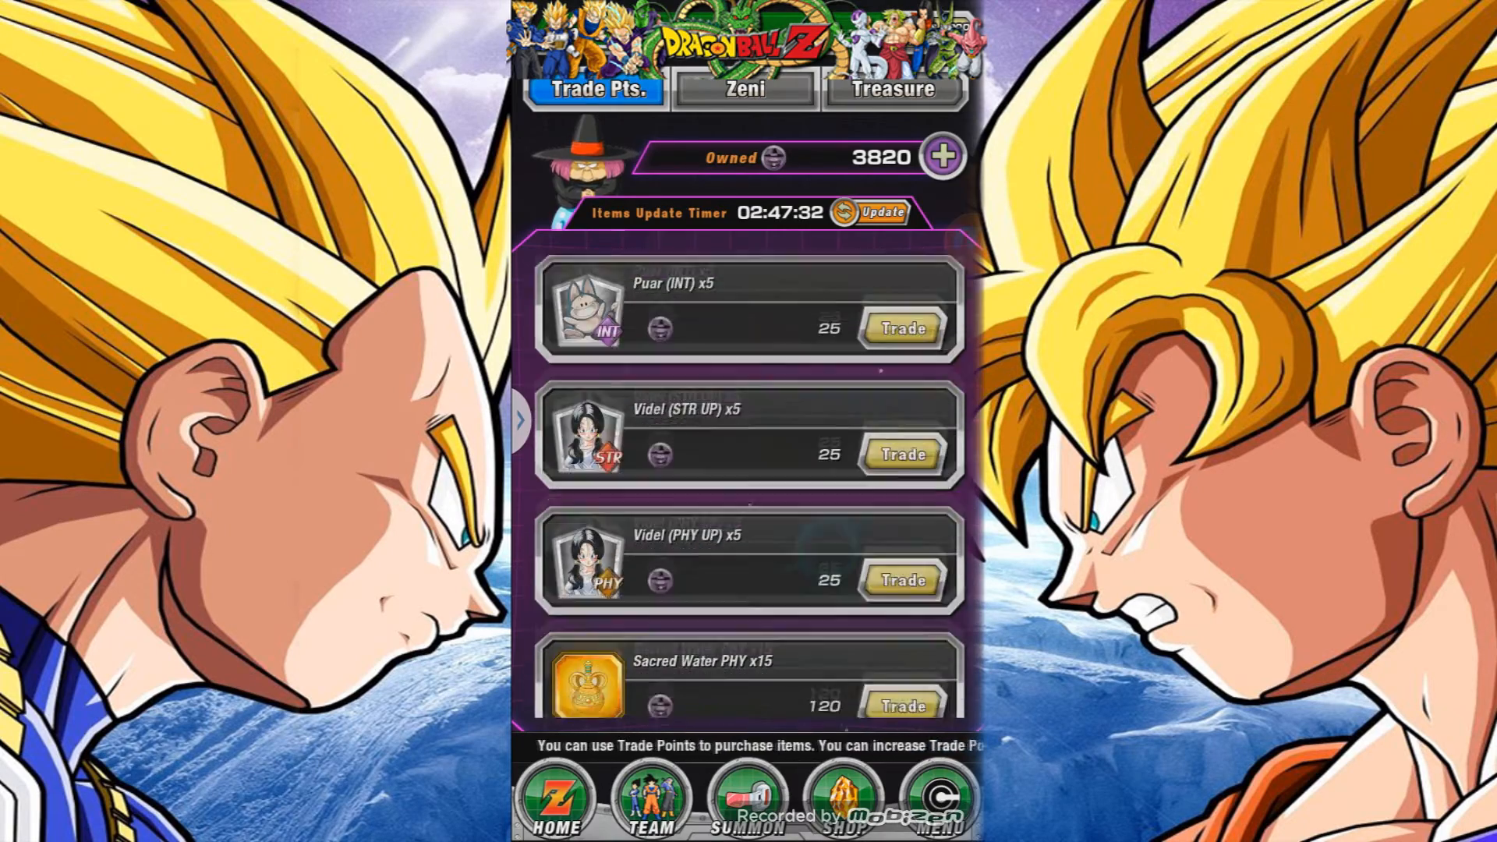
Go back to the game's home screen and stop the Mobizen recording.
scroll(802, 458, up, 5)
click(558, 795)
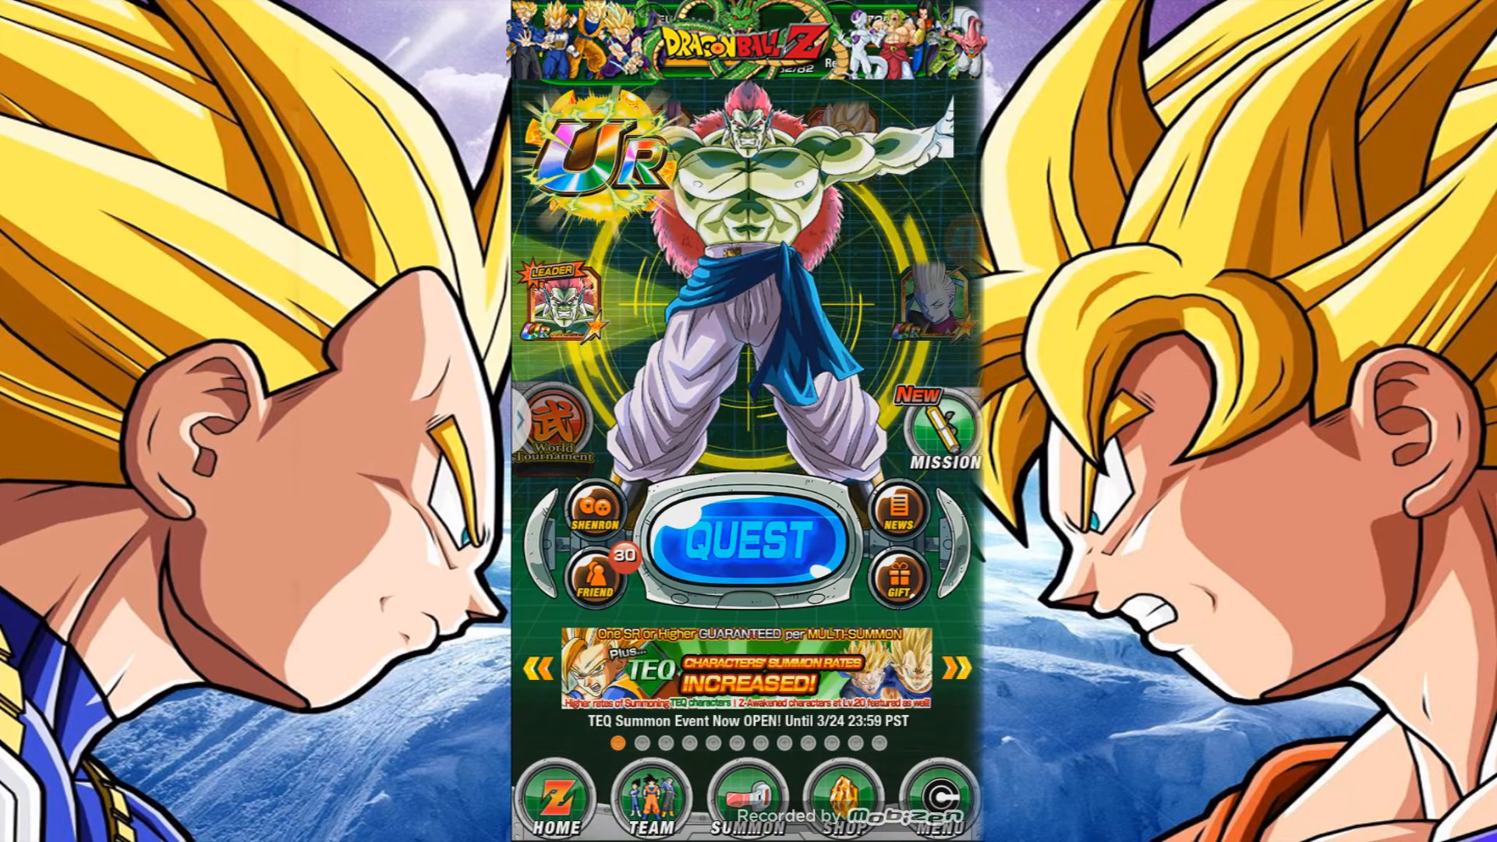
click(974, 241)
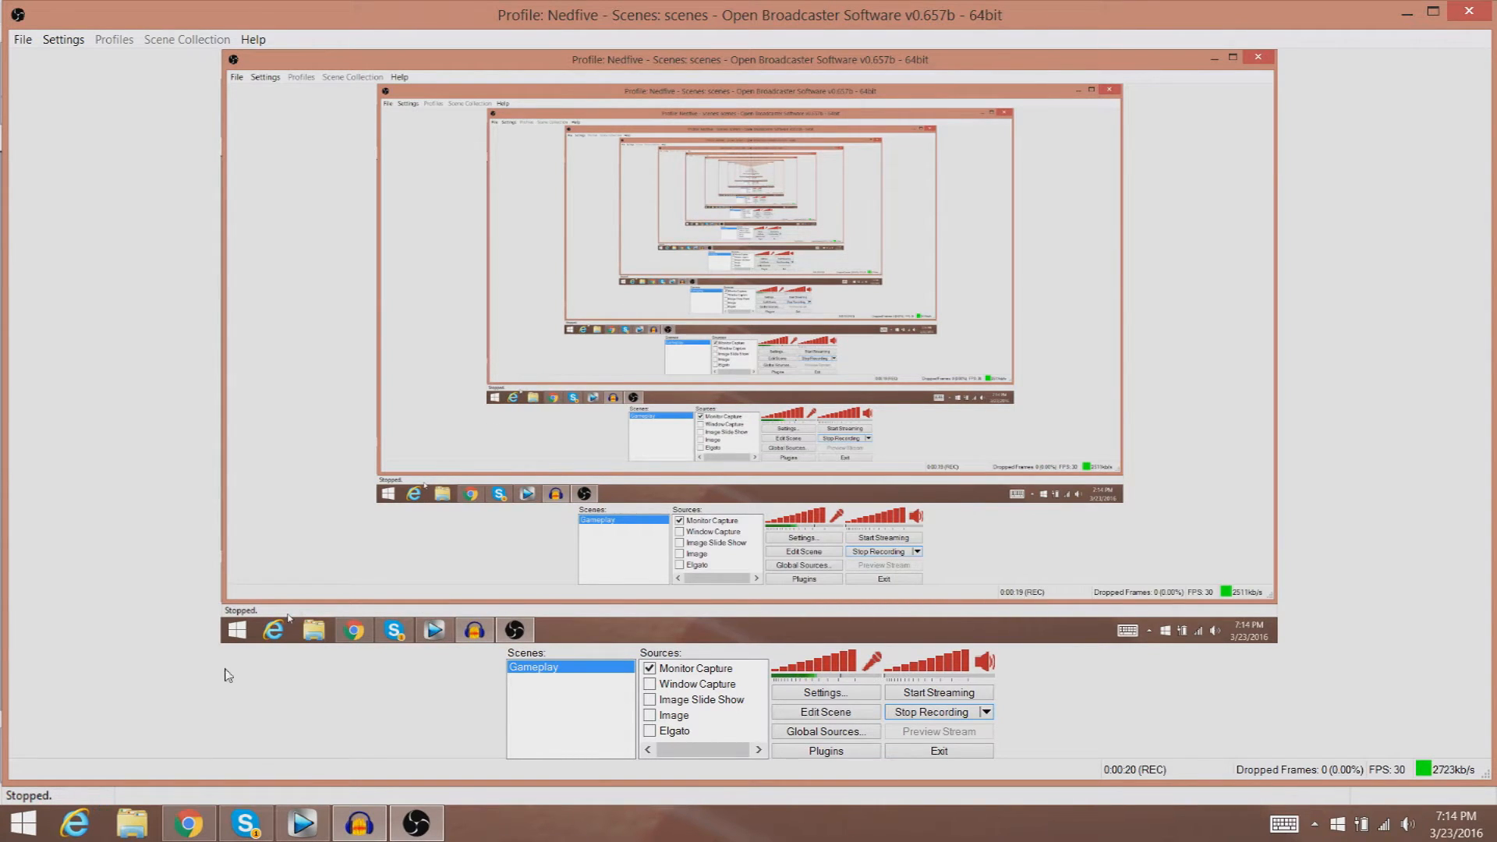
Minimize OBS and open Audacity's Export Audio dialog for HowToRecordVideo, then cancel it.
click(1407, 13)
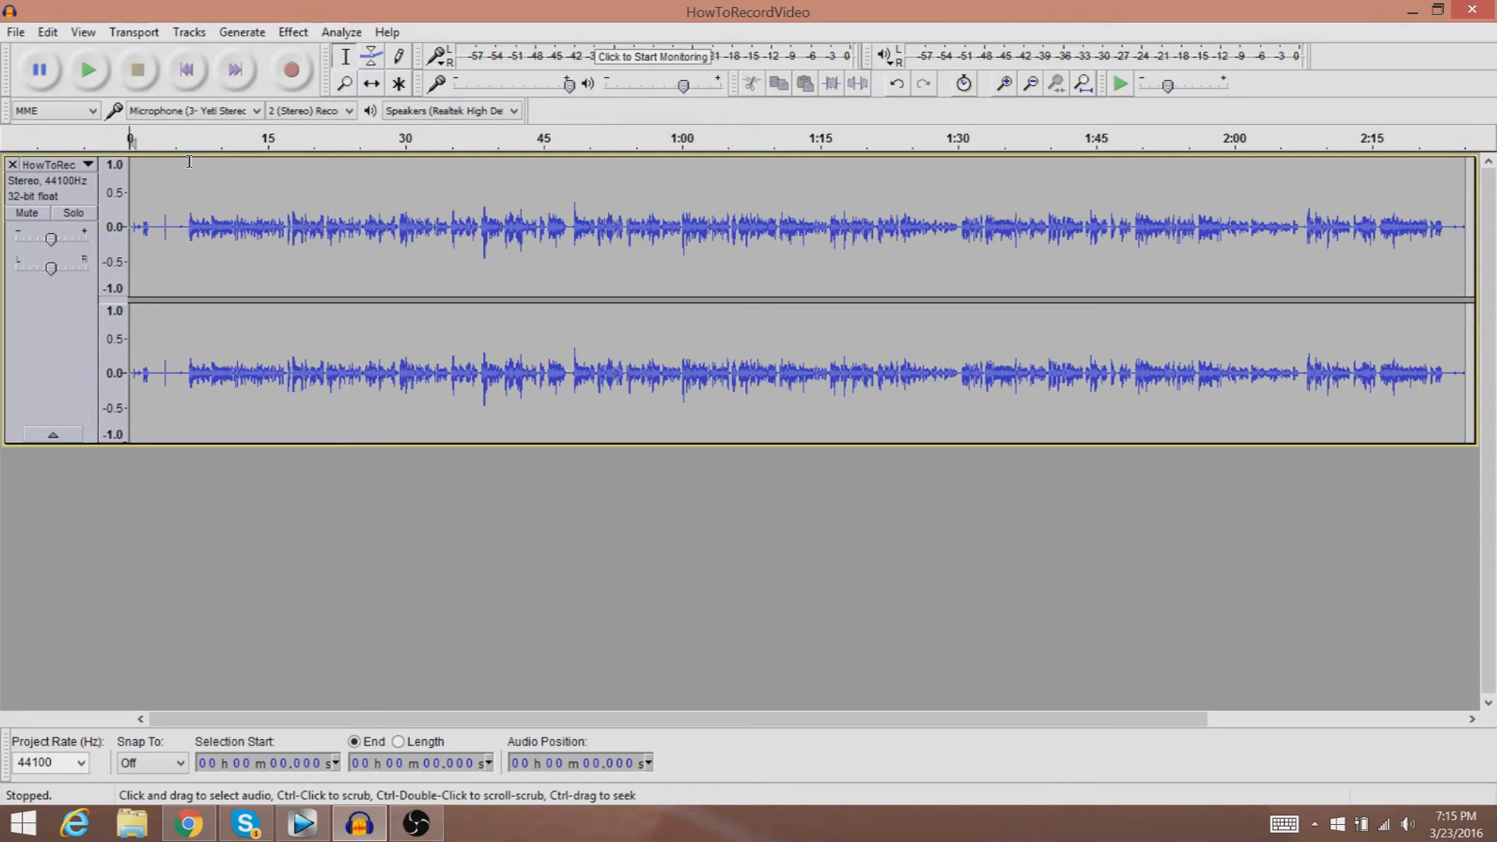
click(16, 32)
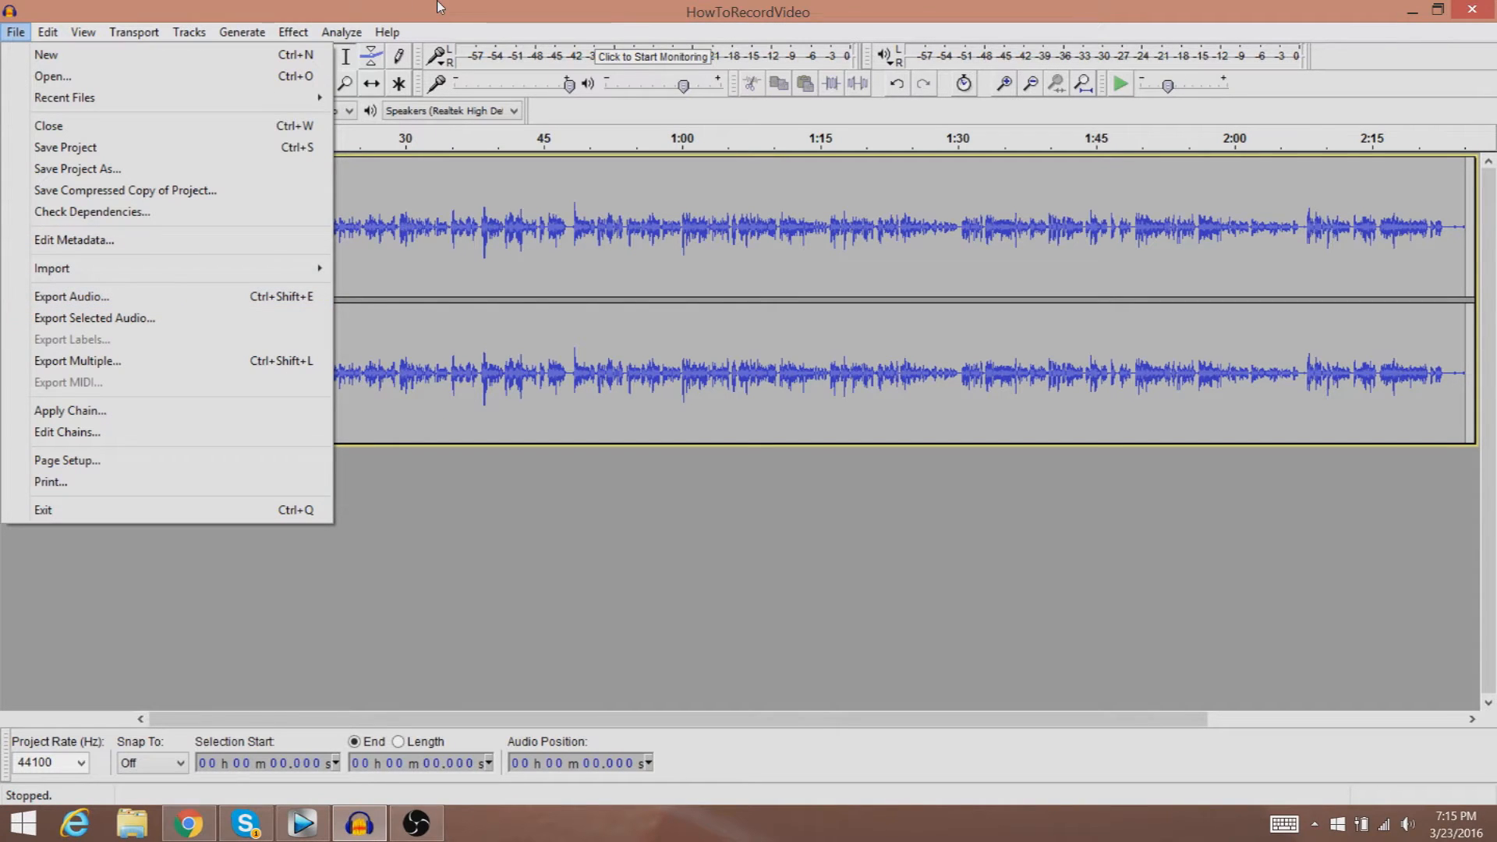
click(304, 295)
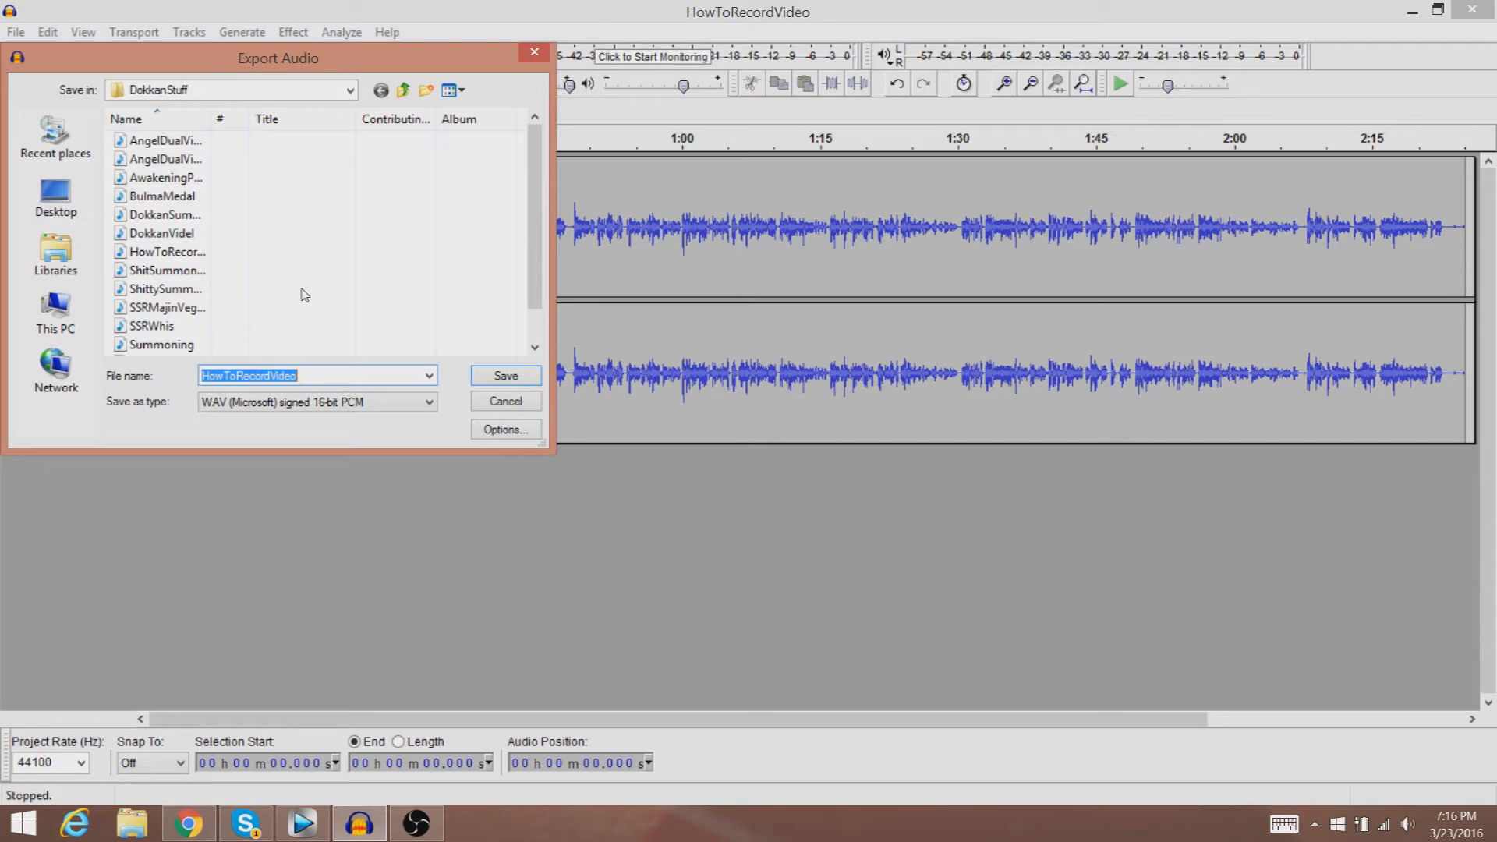
key(Escape)
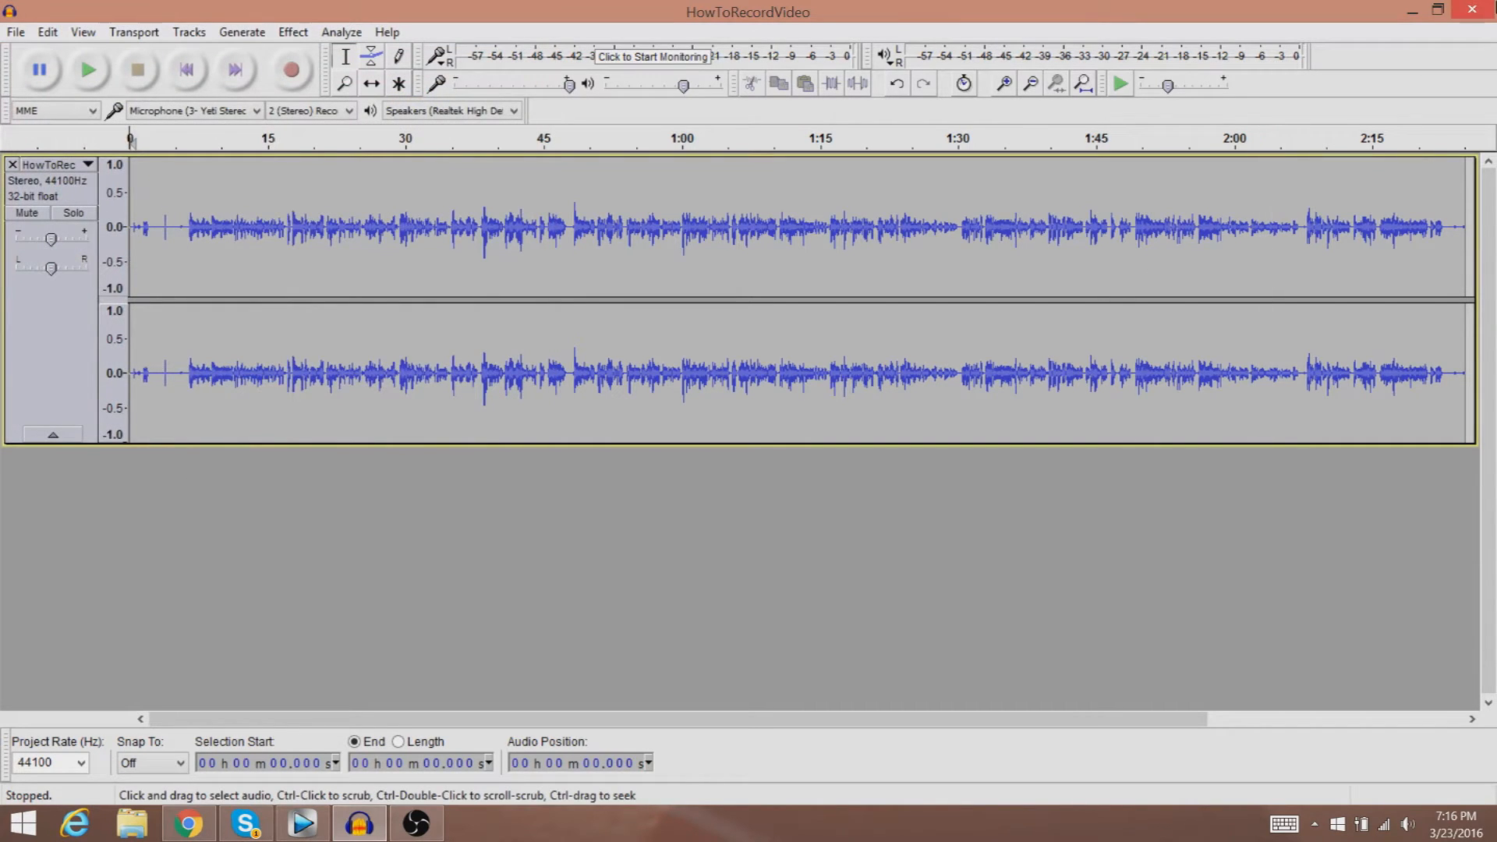
Close Audacity without saving changes.
click(1472, 10)
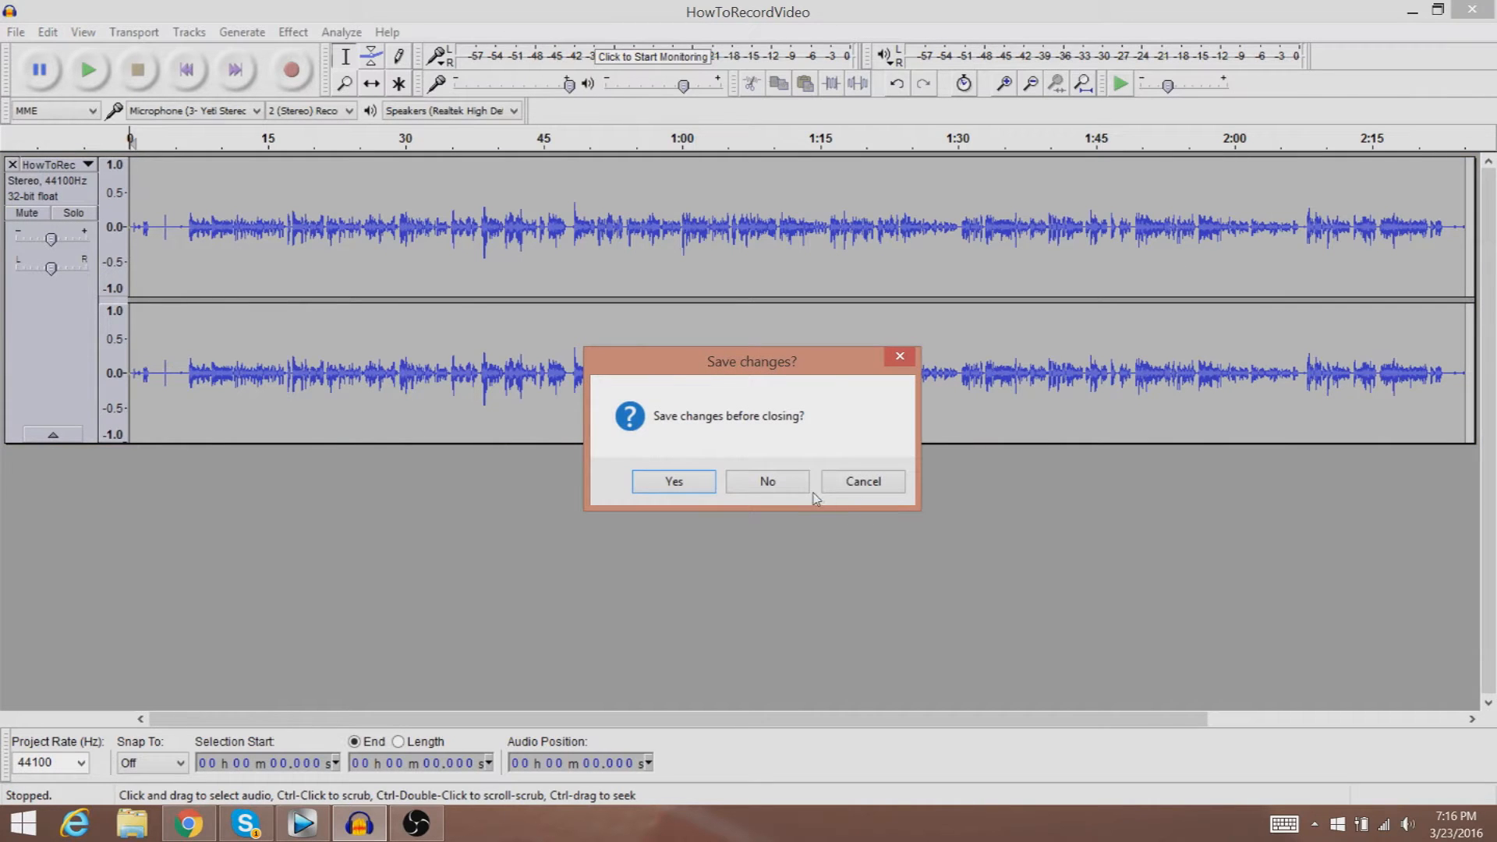
click(762, 481)
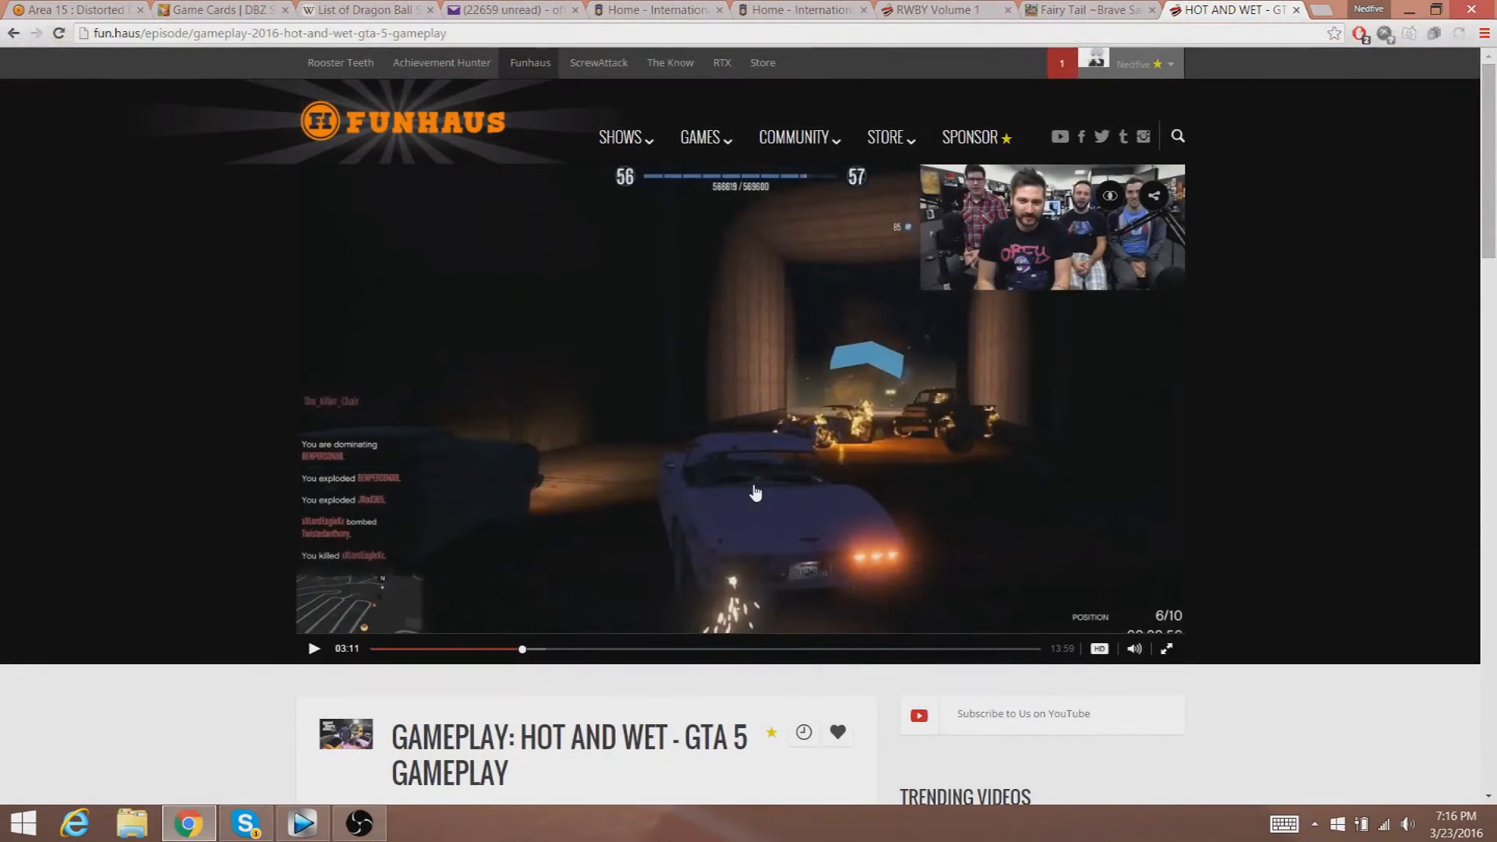
Switch to Vegas Pro, try deleting the clips on video track 2, and undo both deletions.
click(302, 823)
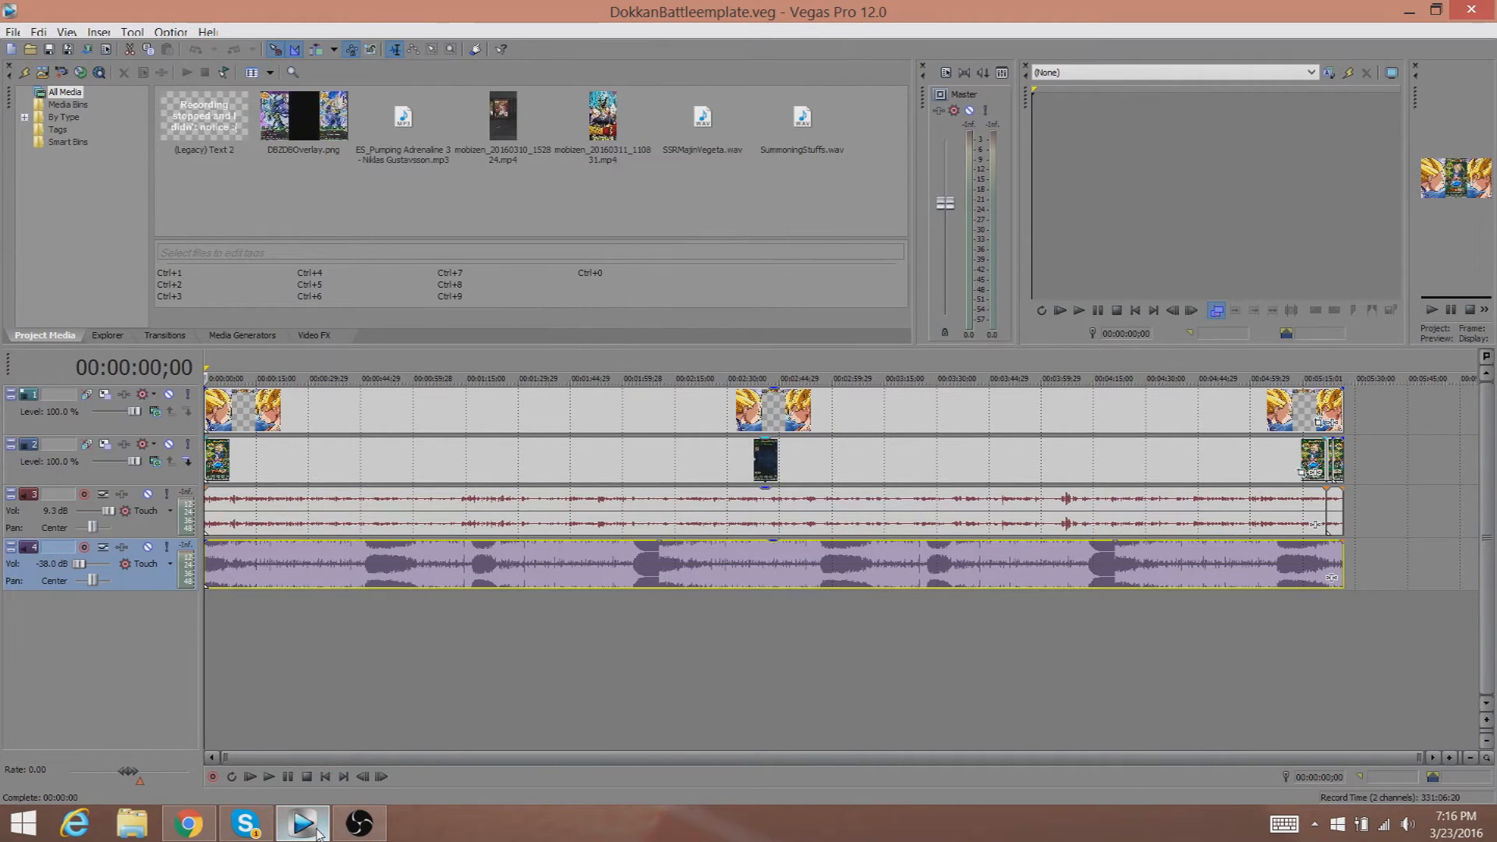
click(1307, 456)
key(Delete)
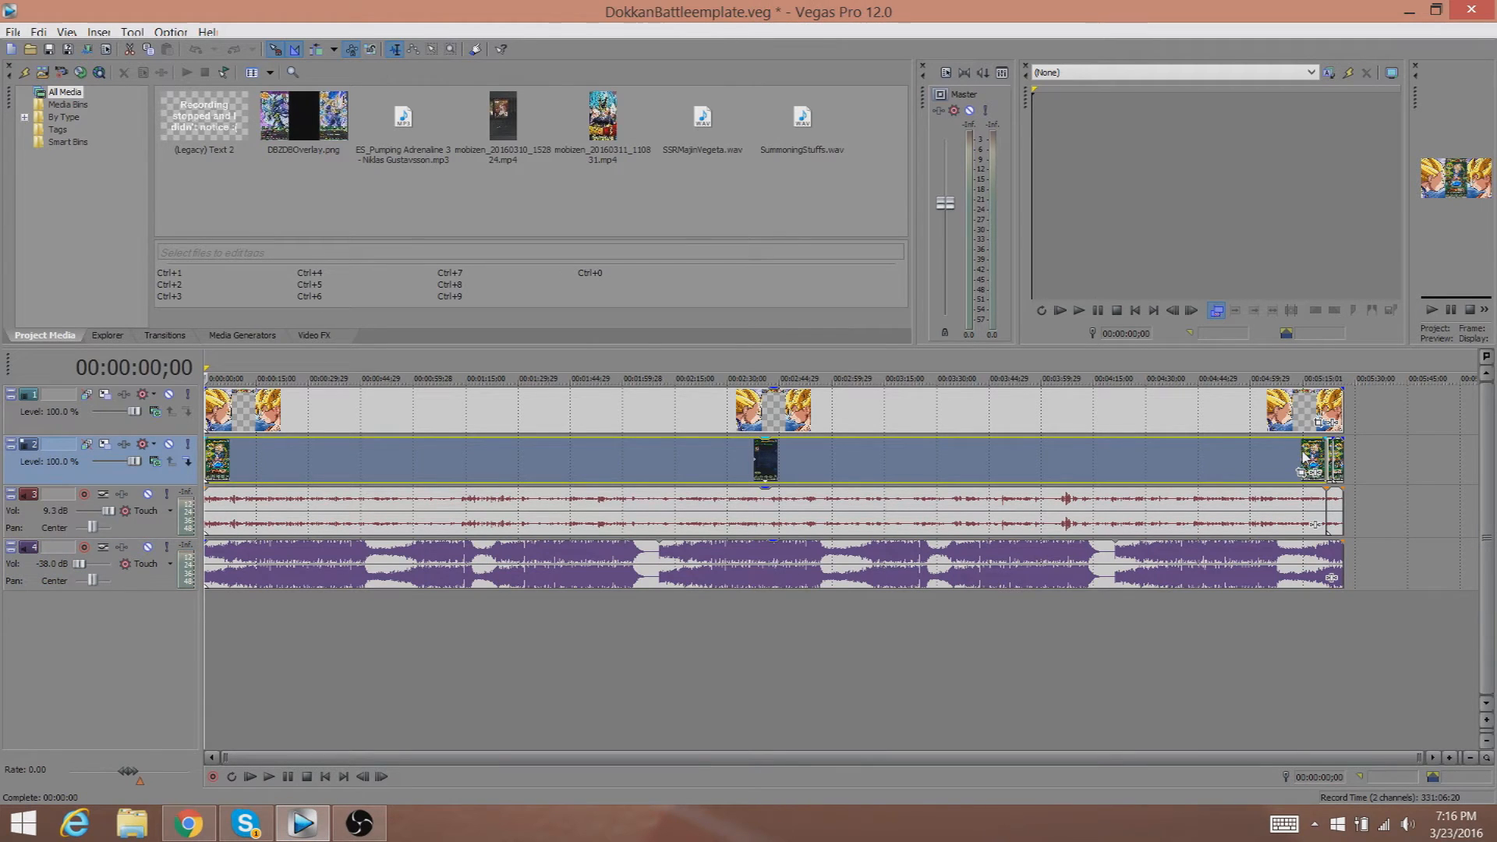
click(1327, 450)
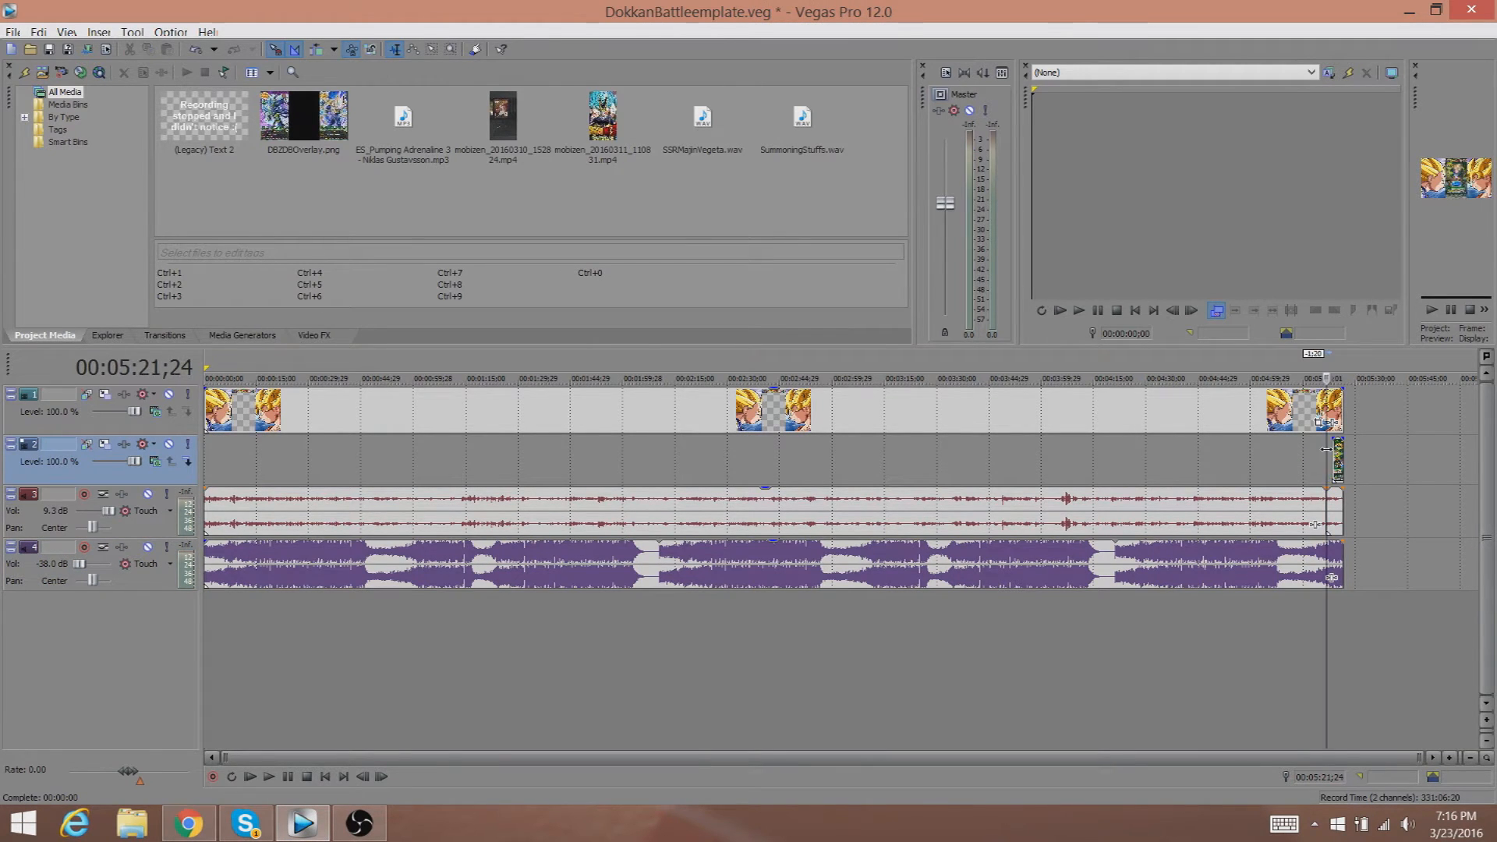
click(1340, 450)
key(Delete)
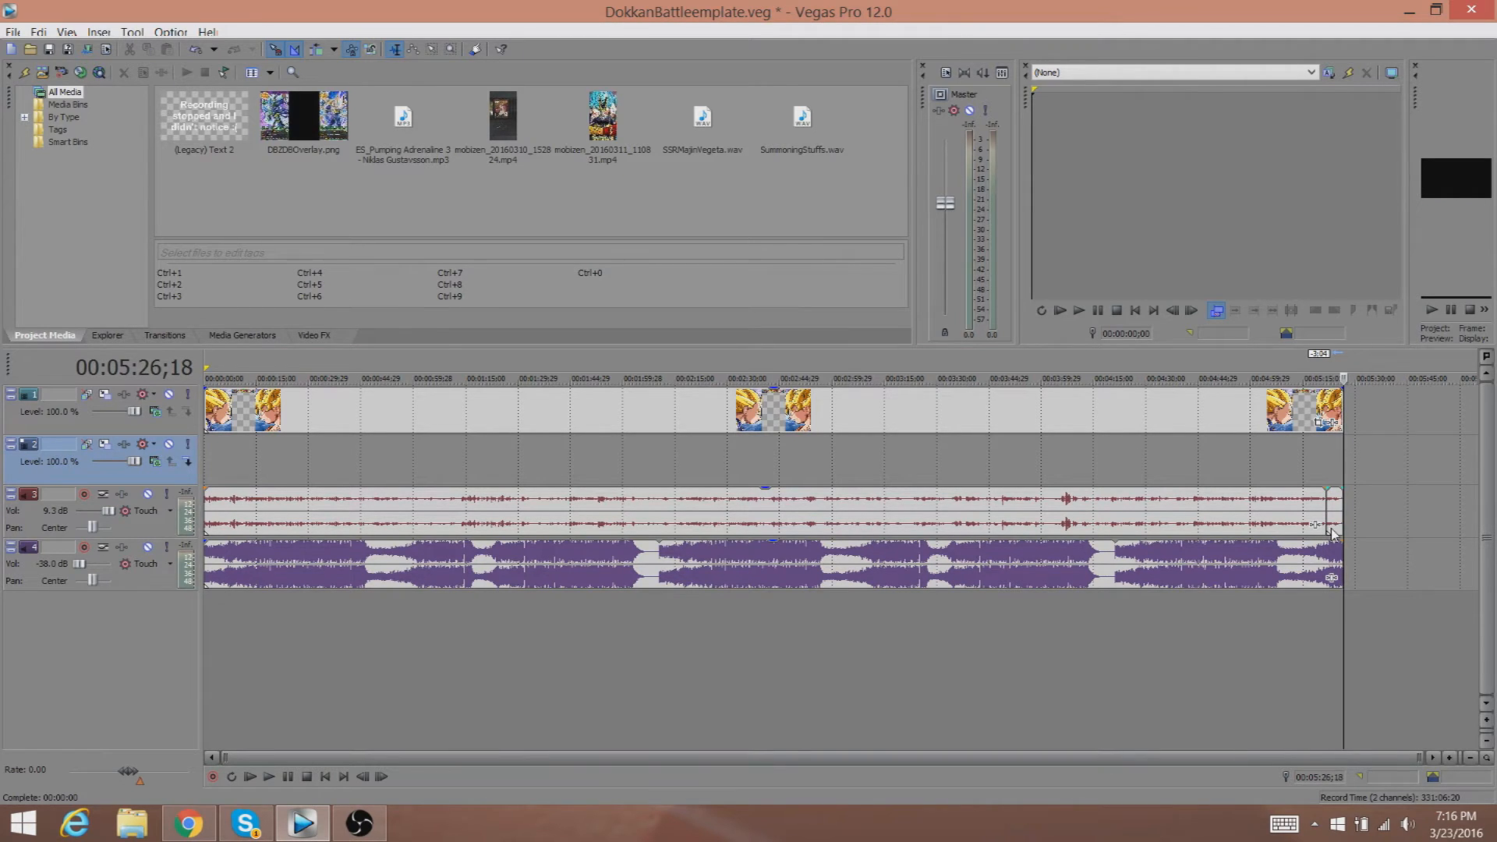
key(ctrl+z)
key(ctrl+z)
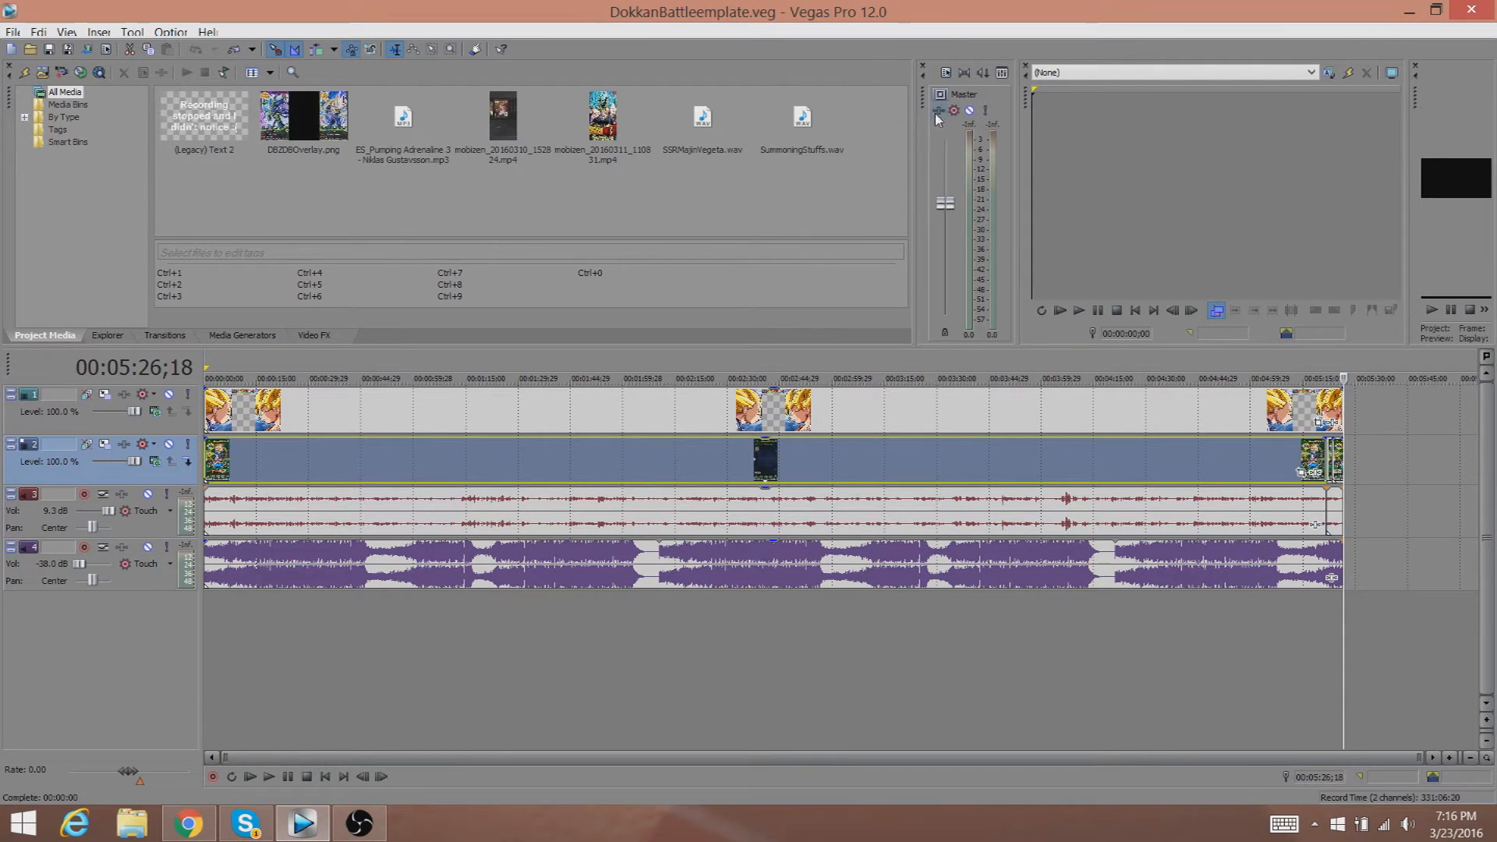
Rearrange the workspace by narrowing the mixer and docking the video preview window beside it.
drag(914, 133, 613, 173)
drag(1023, 180, 729, 210)
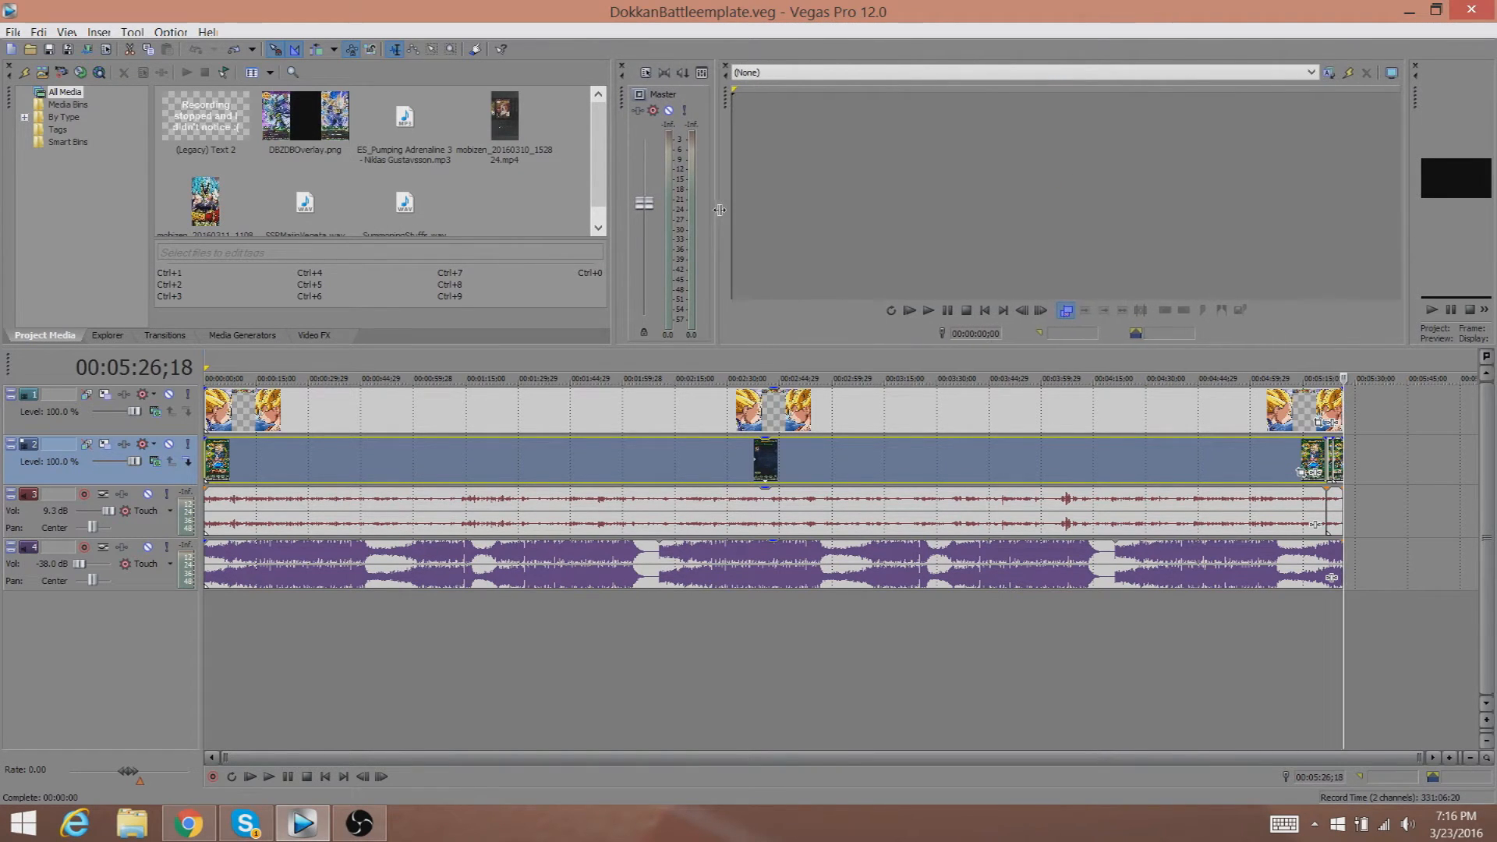
drag(1415, 183, 1105, 197)
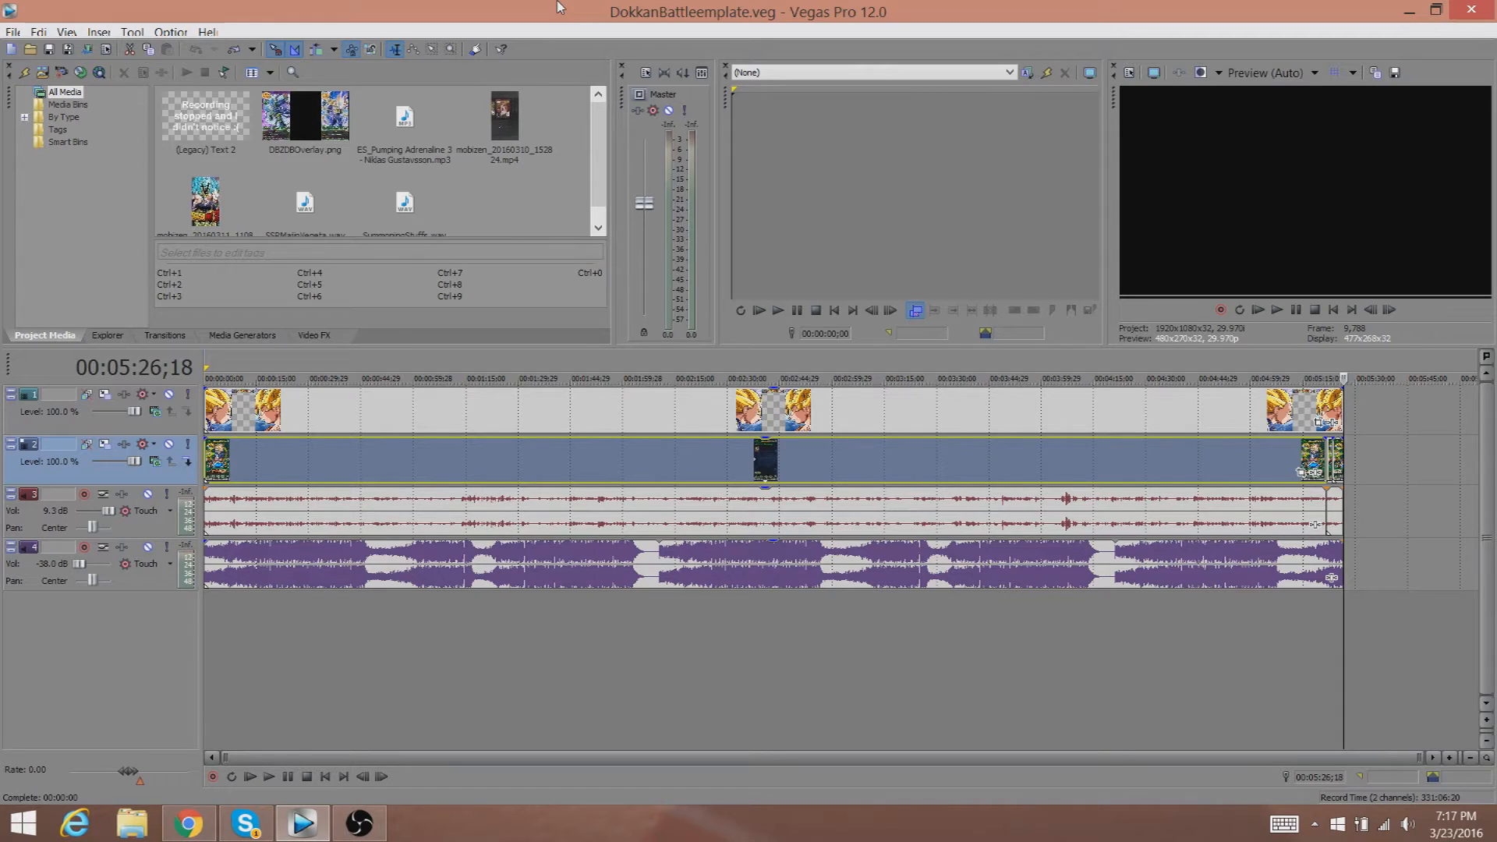
key(alt+Tab)
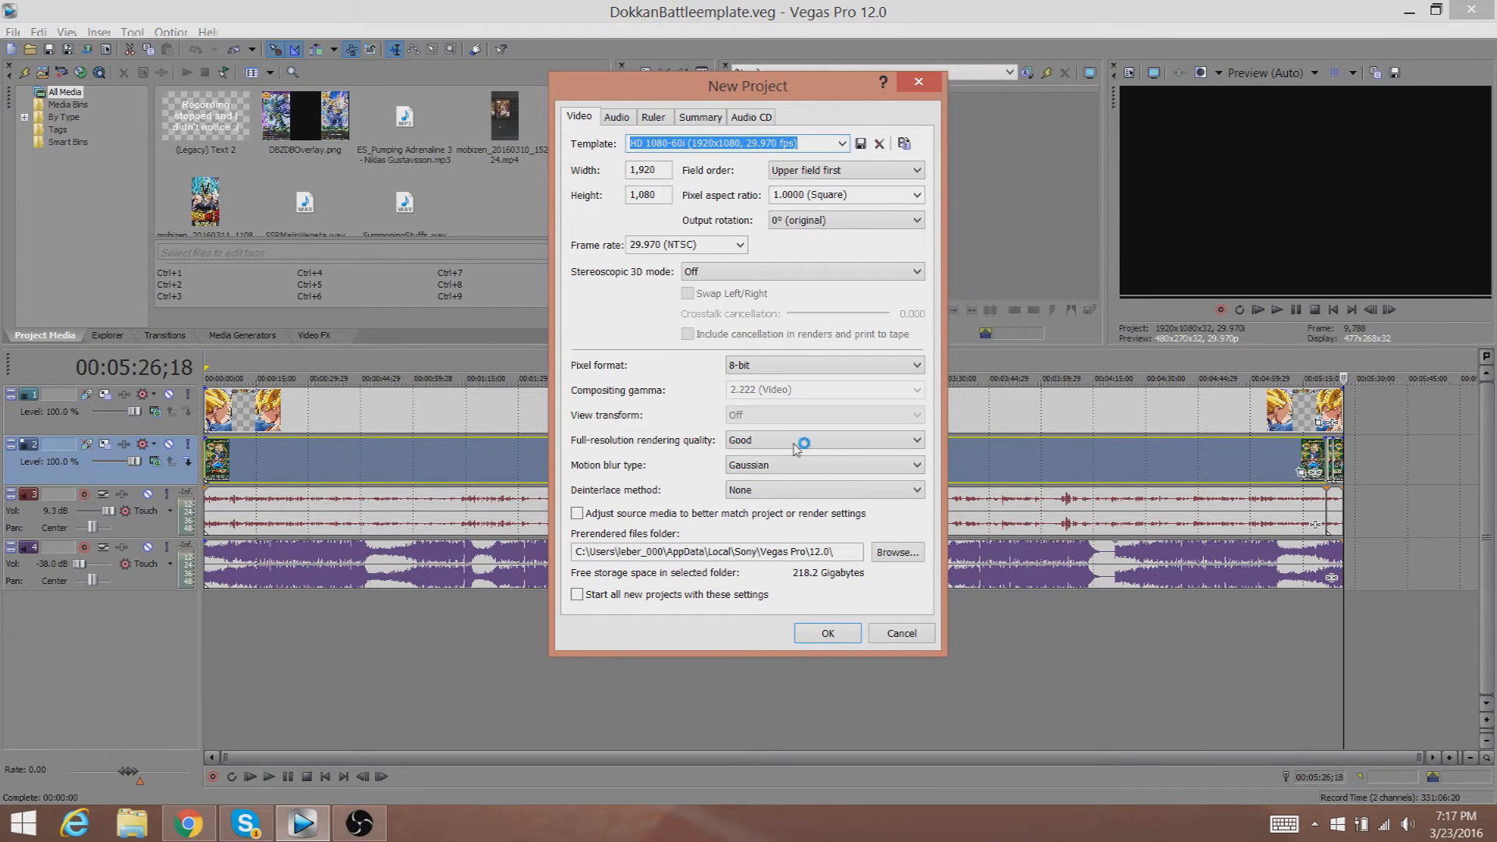
click(895, 635)
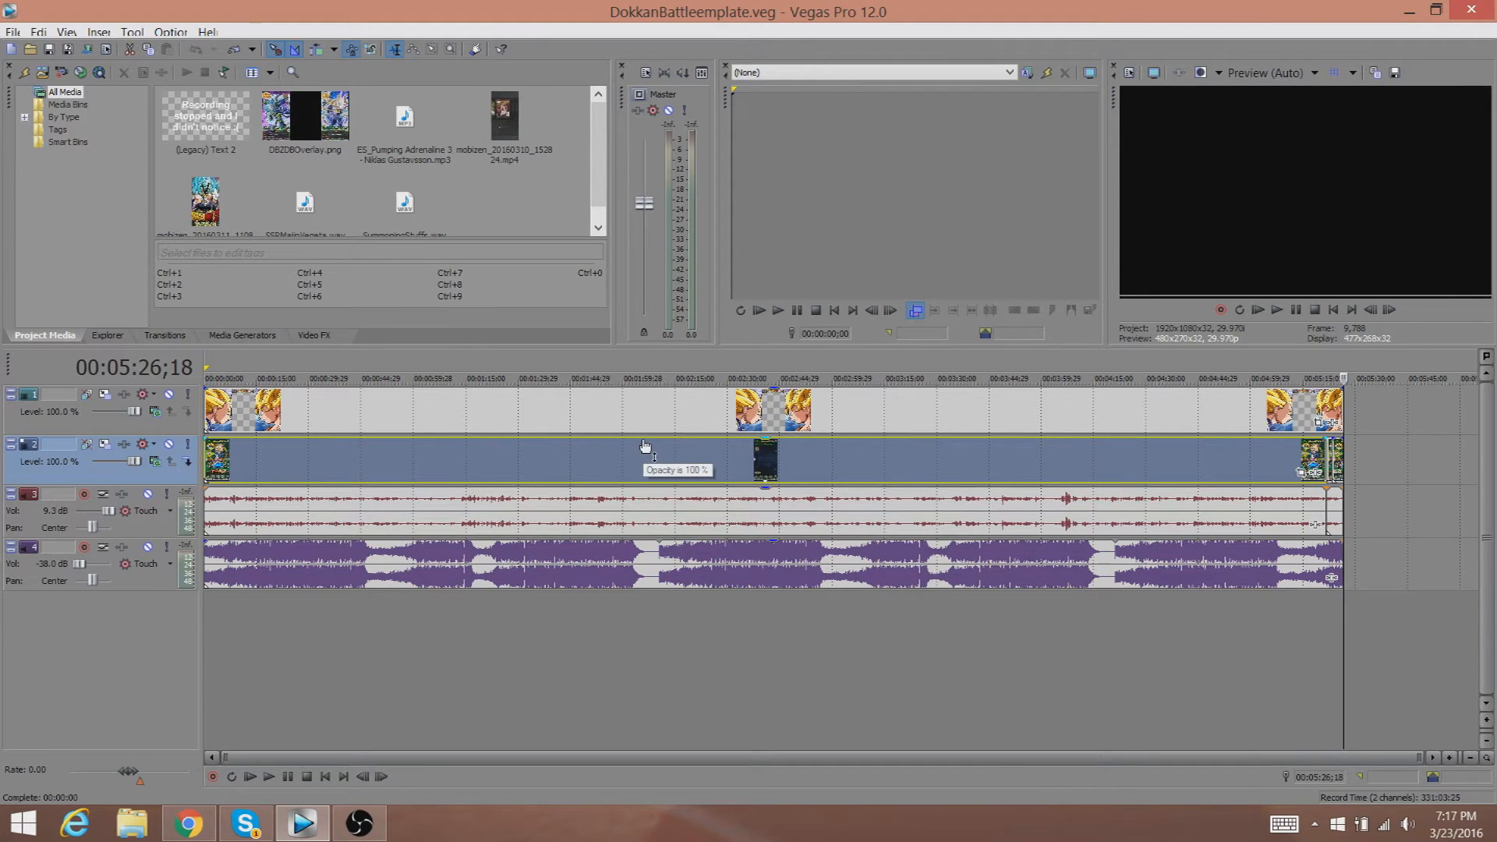
Delete the selected events on video track 2 and select the remaining end clip.
key(Delete)
click(1334, 458)
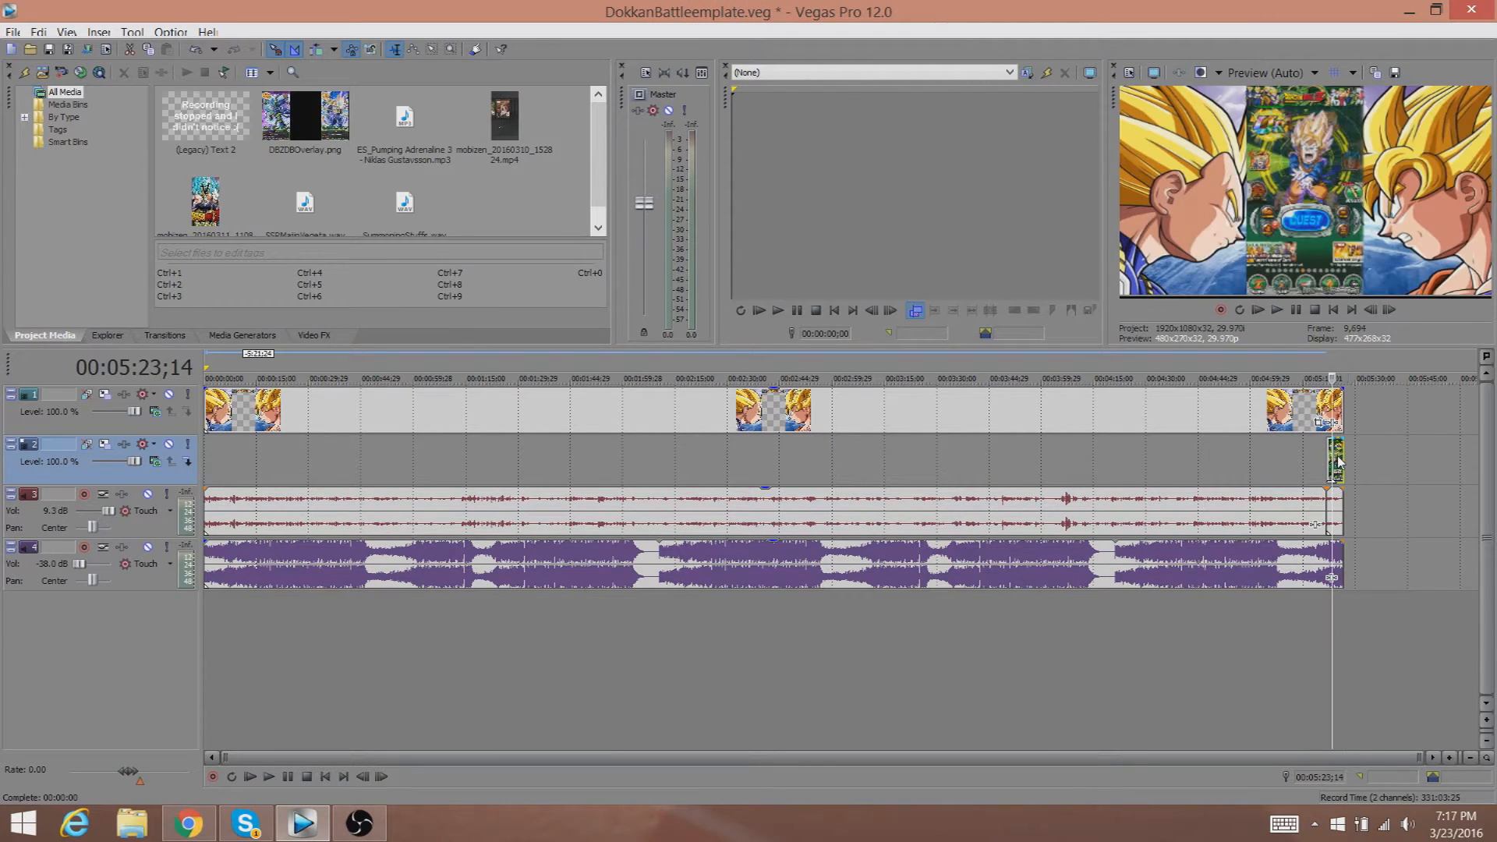
Delete the remaining events on video track 2, including the clip at the end of the timeline.
key(Delete)
click(1329, 462)
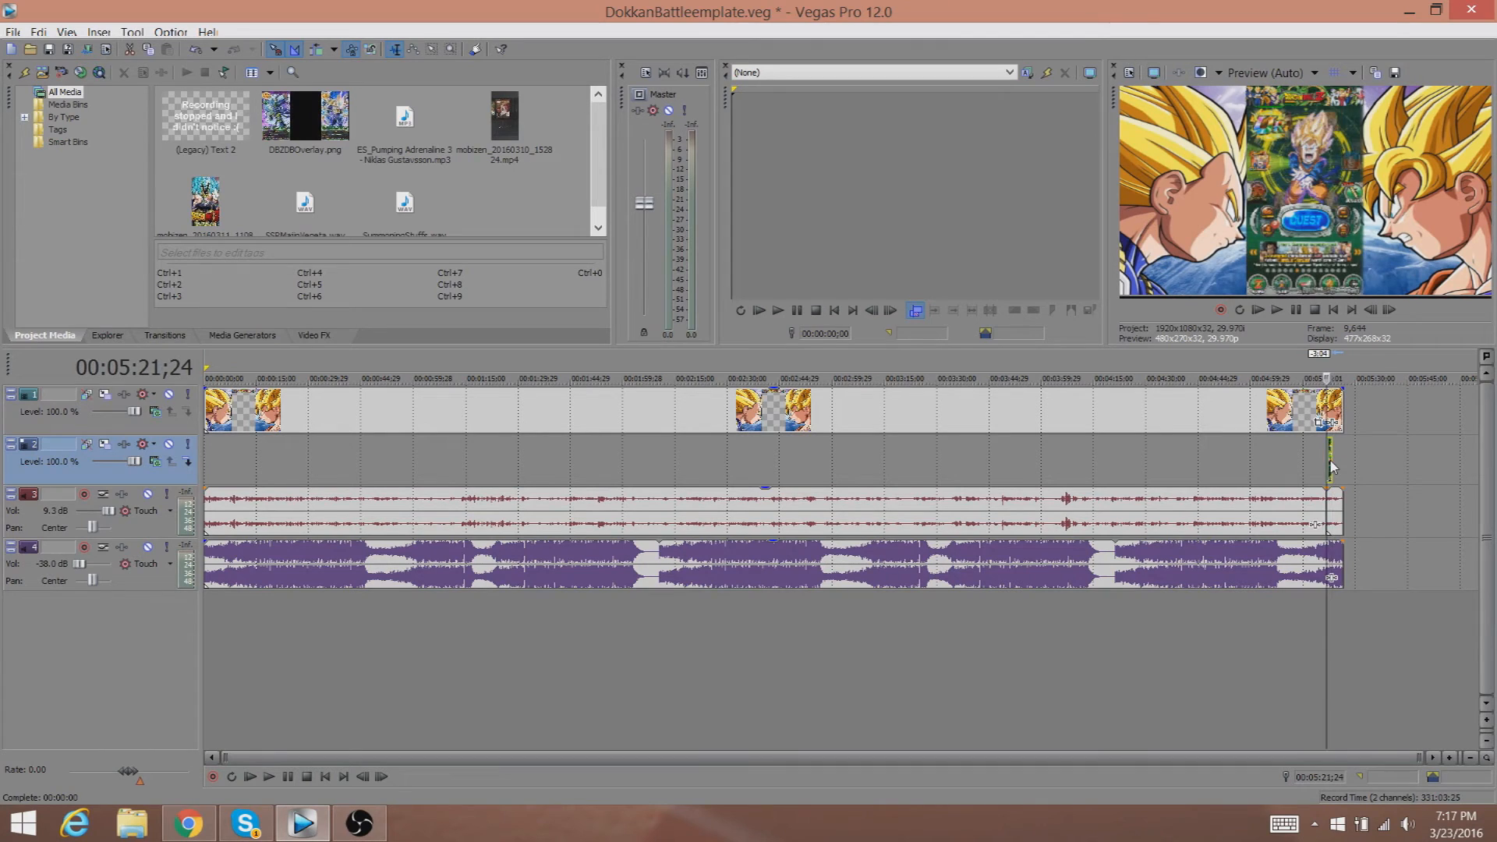
key(Delete)
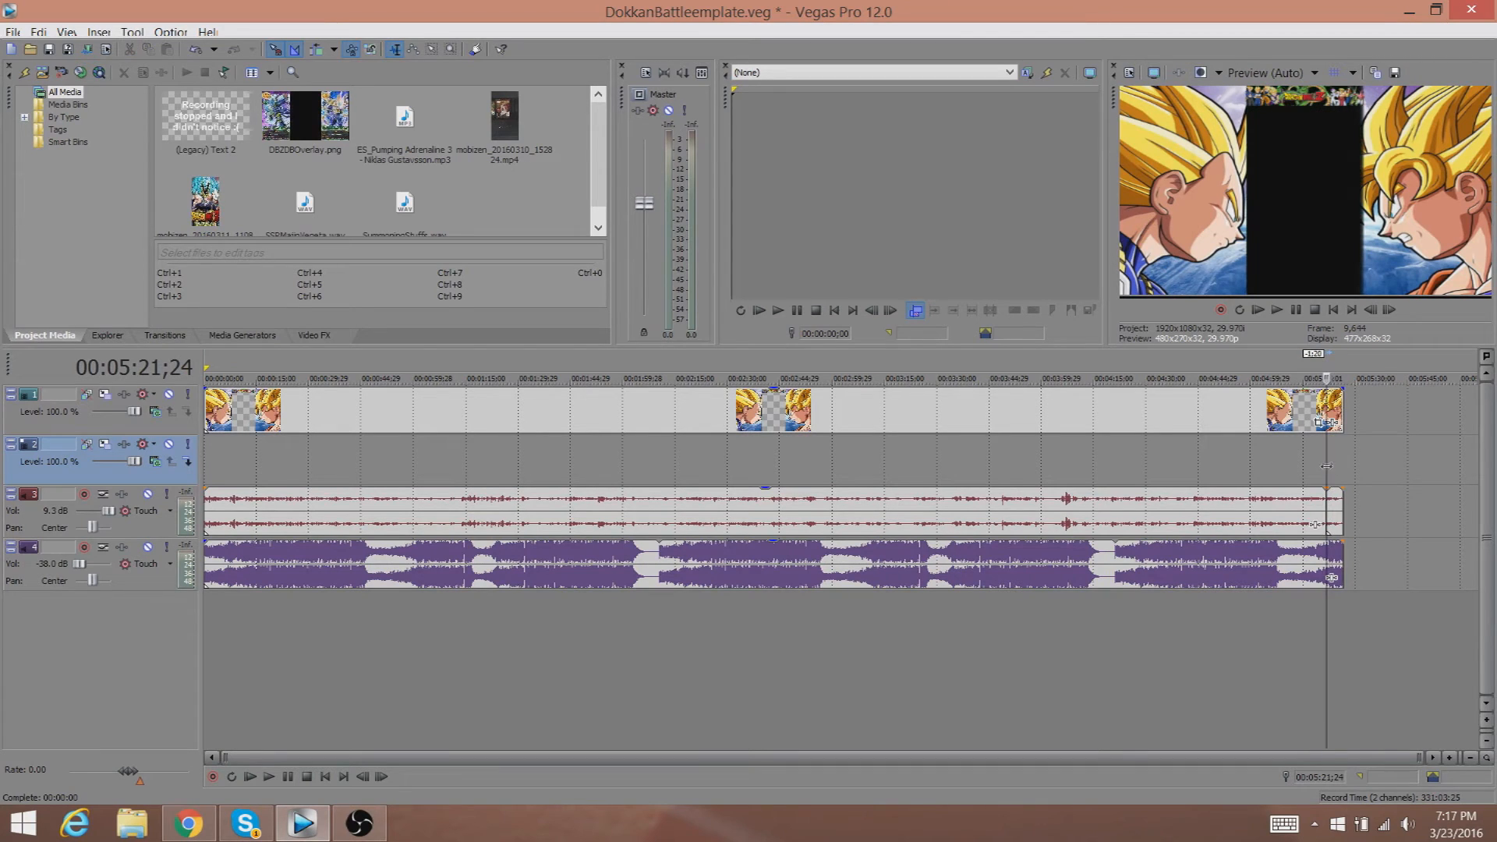
Delete the audio events on audio track 3.
click(1308, 503)
key(Delete)
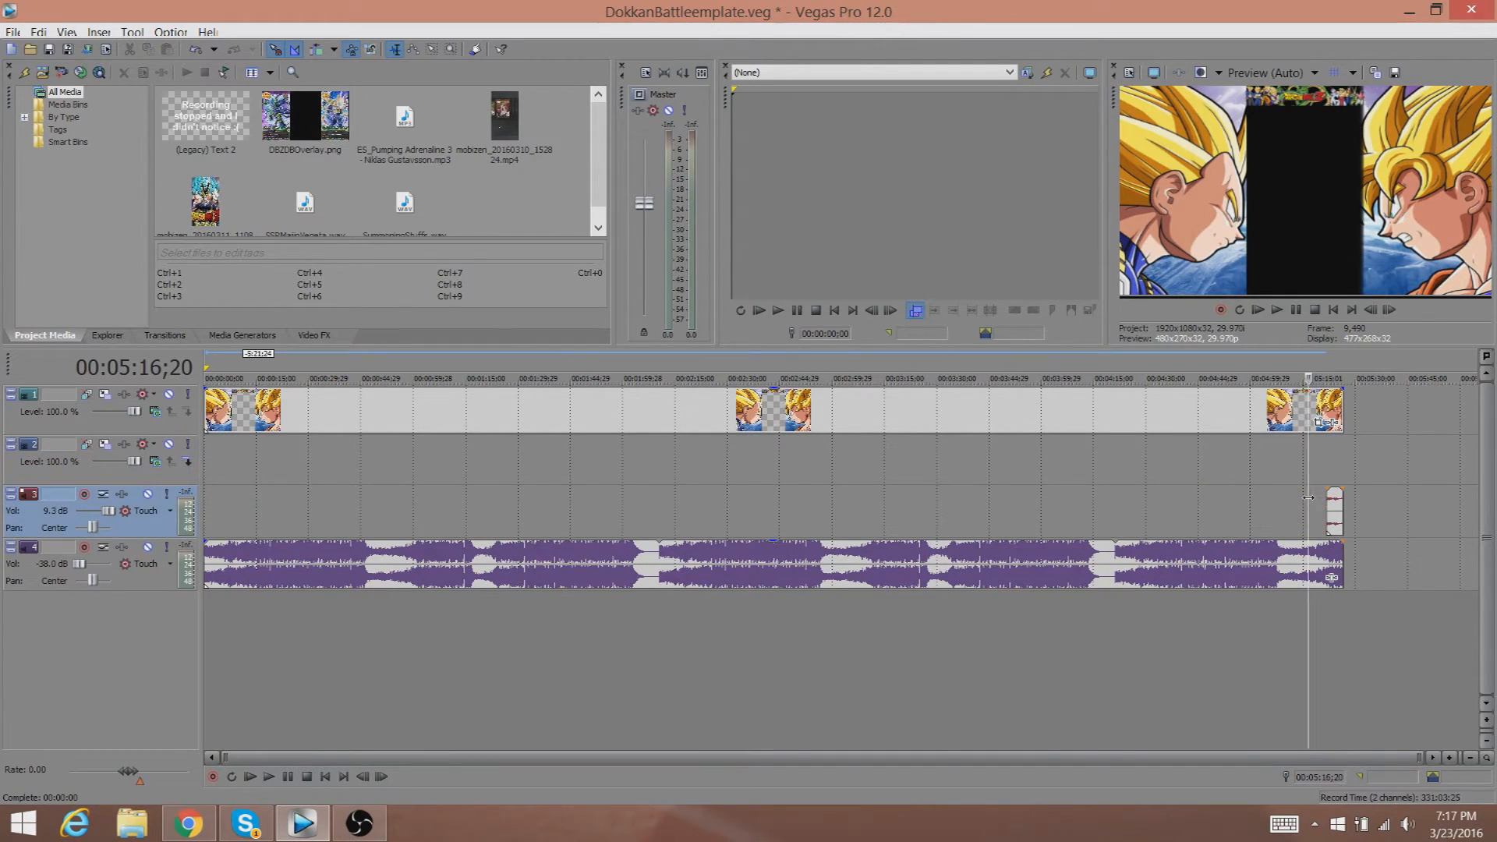
click(1337, 511)
key(Delete)
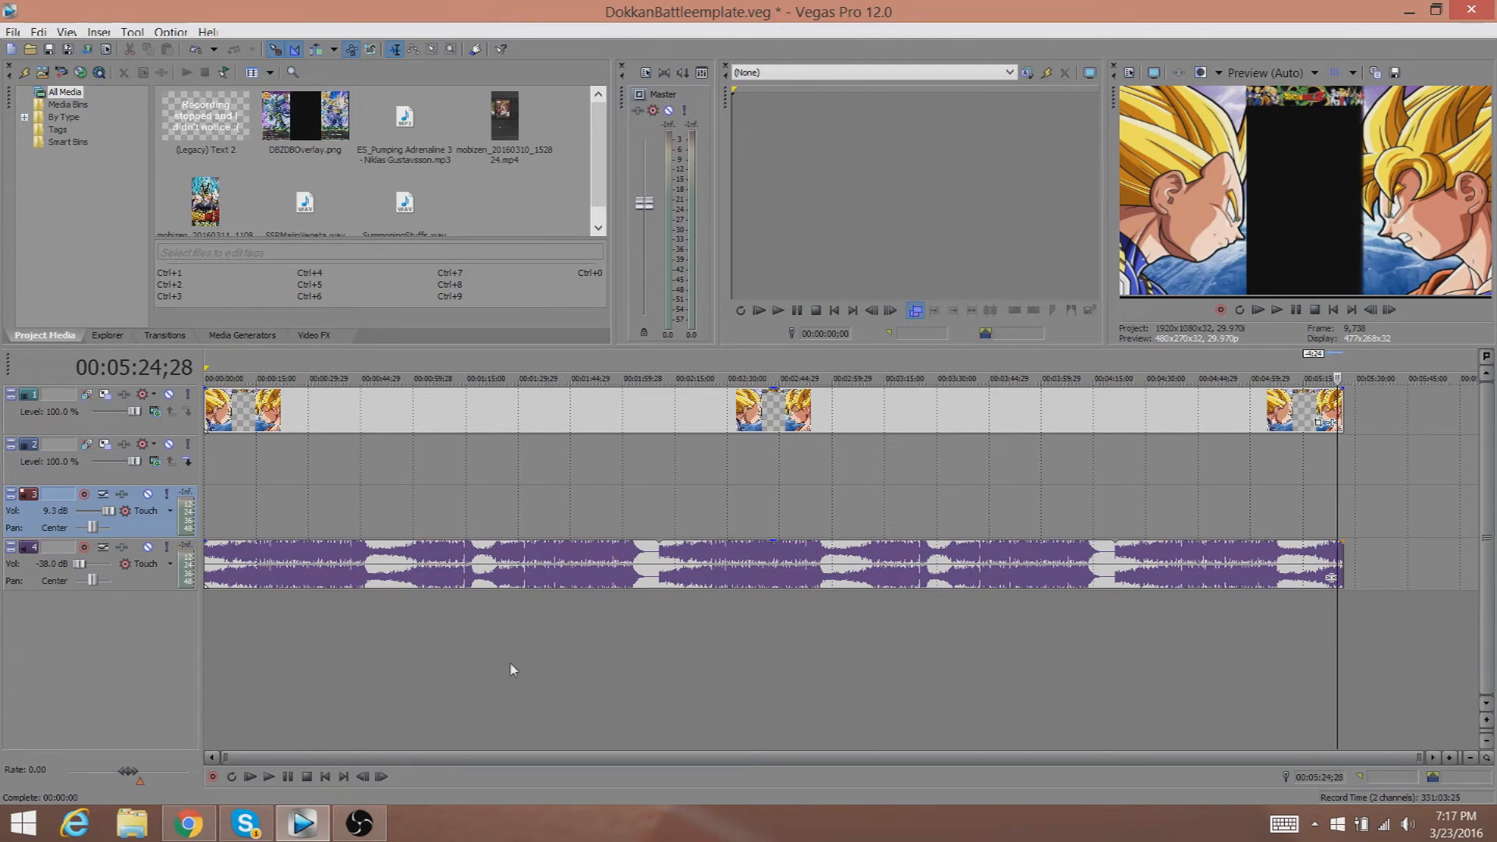
Open File Explorer.
click(1343, 452)
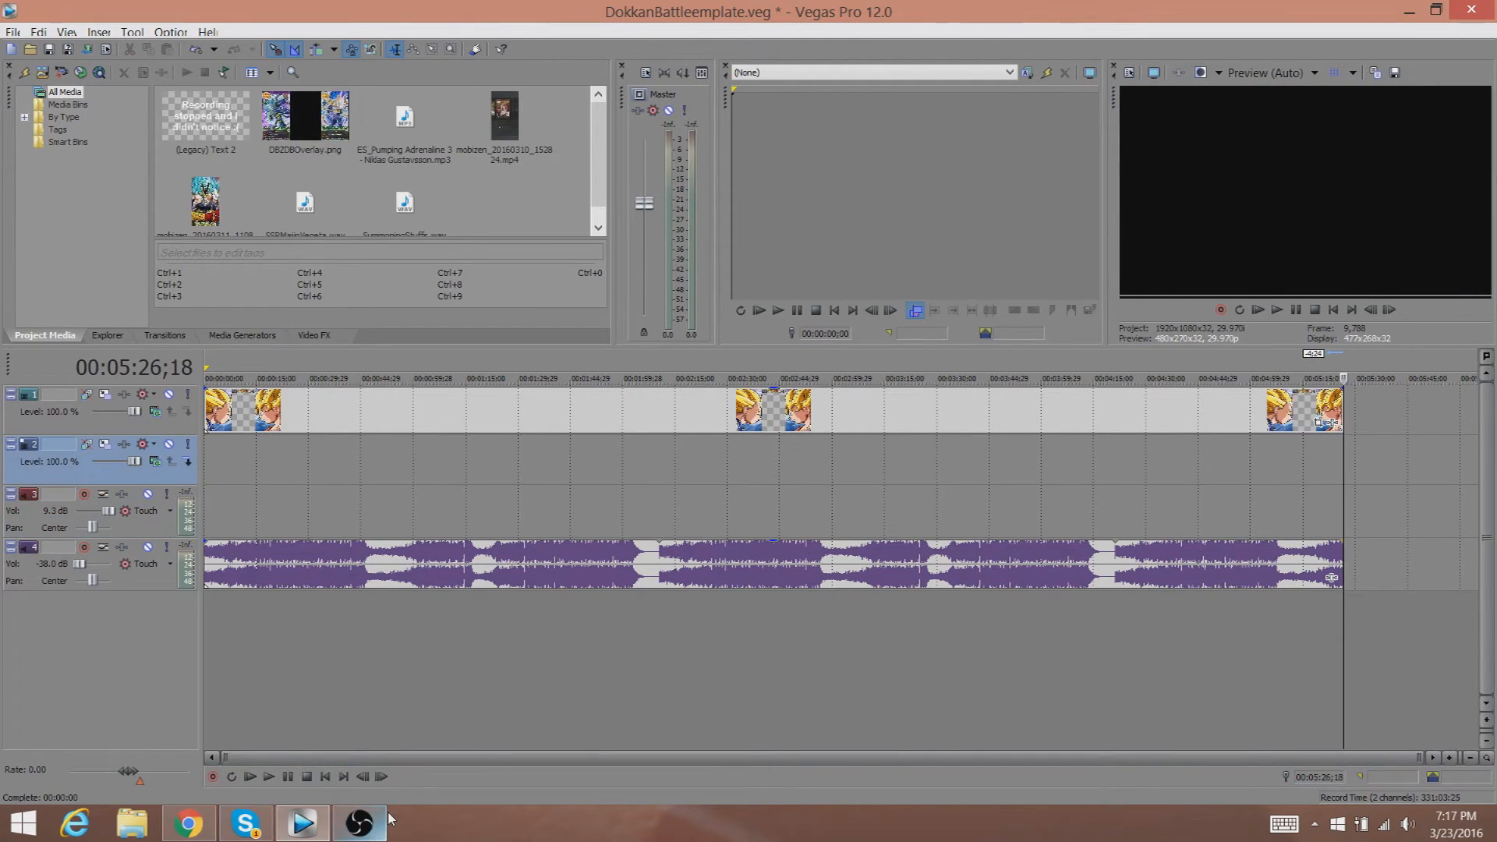
mouse_move(387, 823)
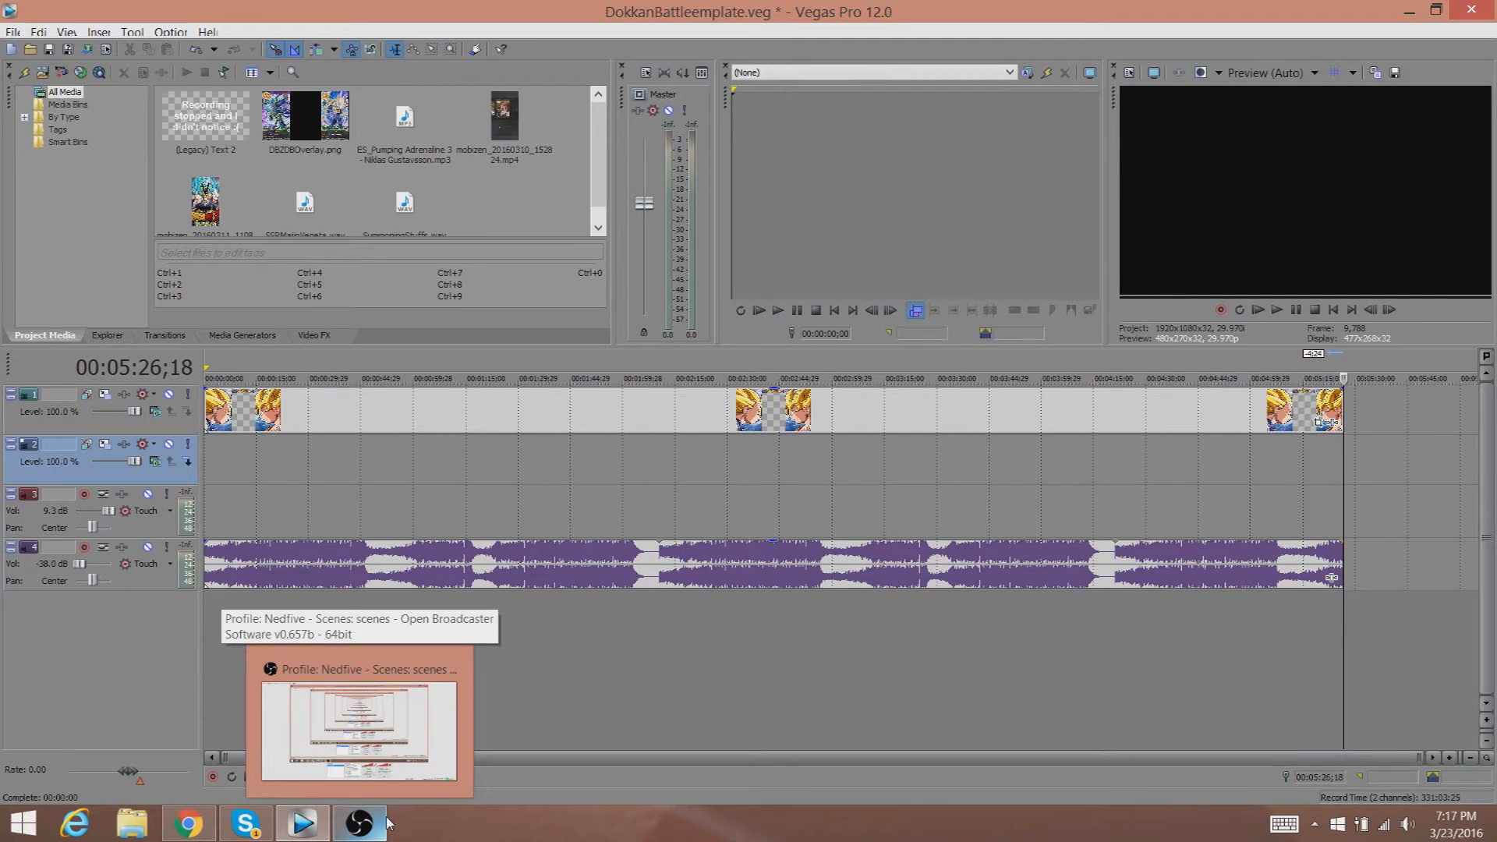
click(365, 823)
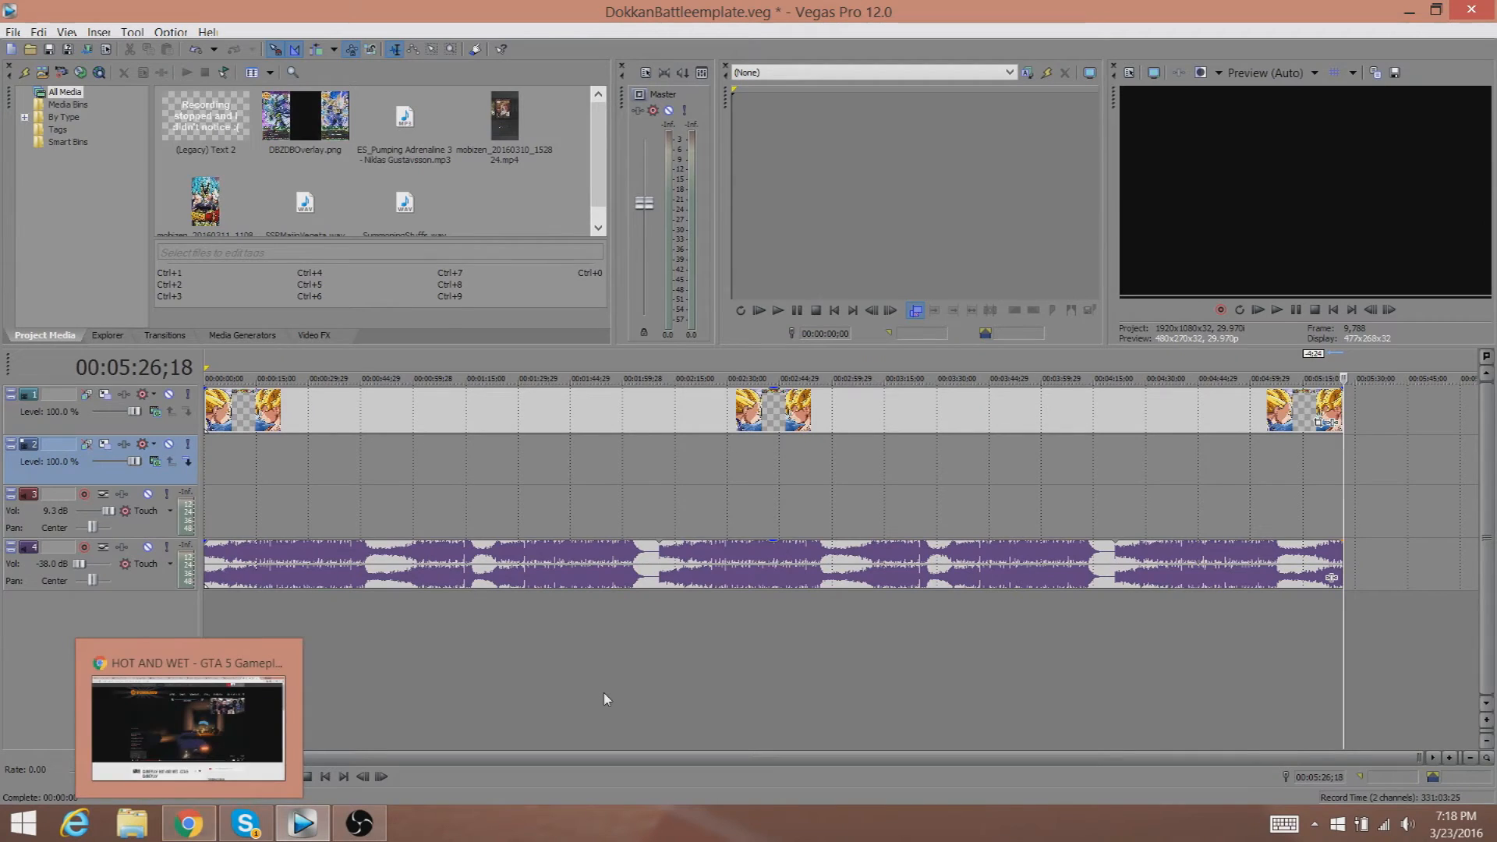
click(125, 832)
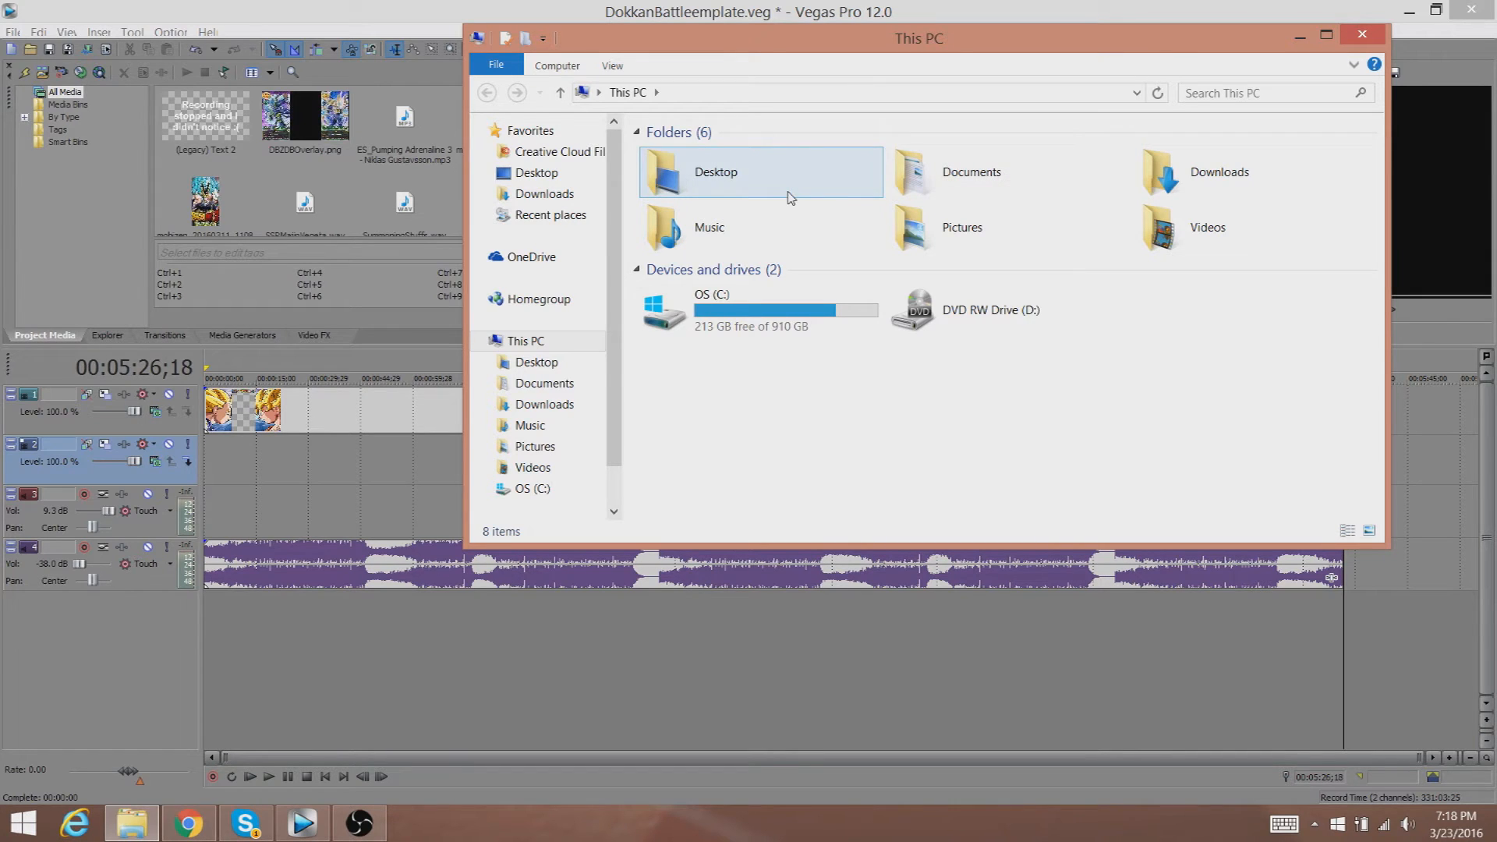
Search This PC for dokkan, then open the DokkanStuff folder on the Desktop.
click(1217, 94)
text(dokan)
click(1200, 114)
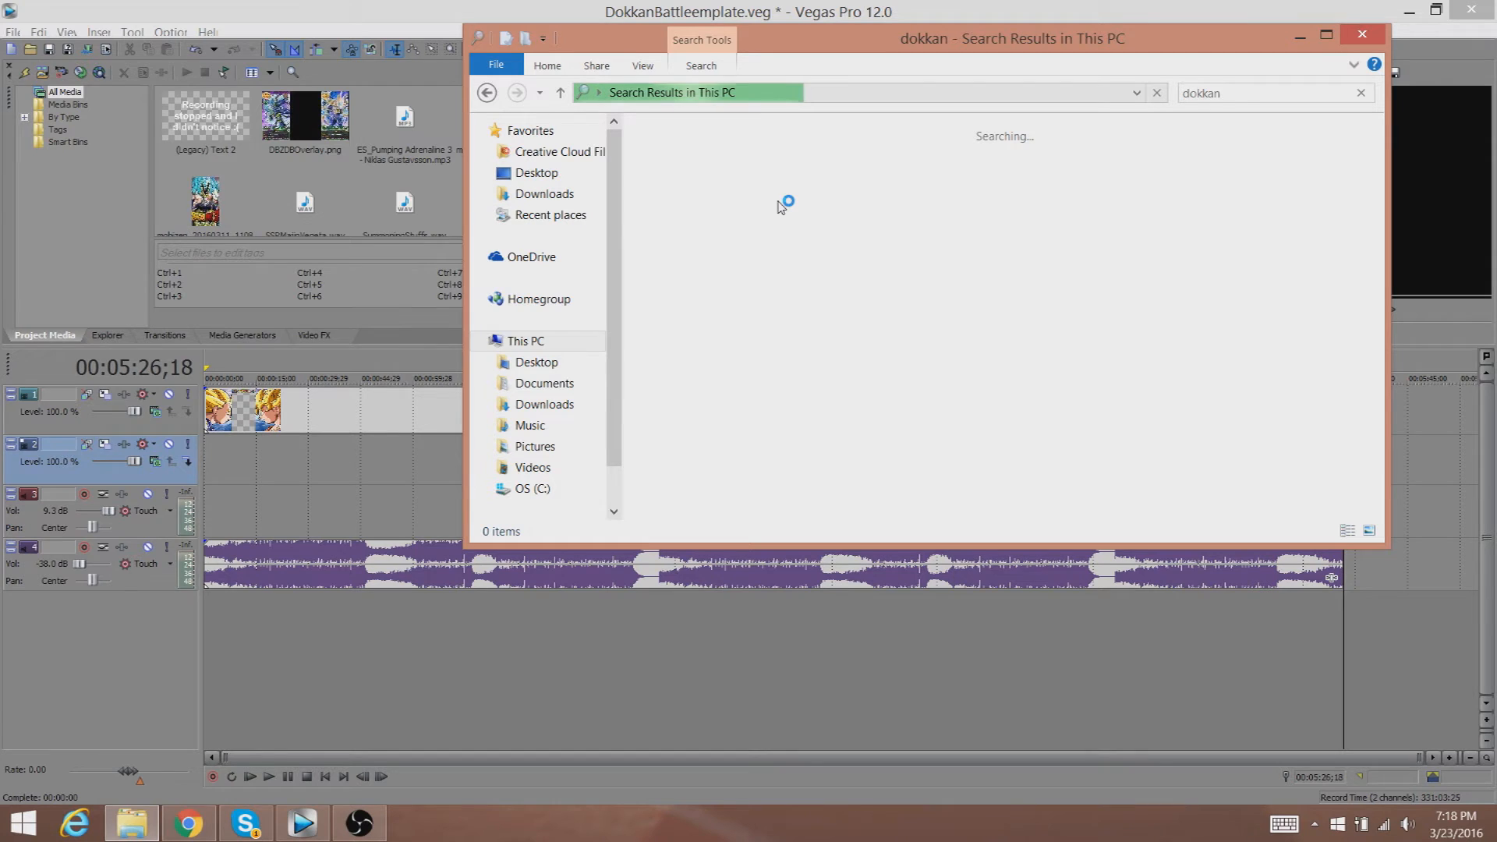
click(585, 368)
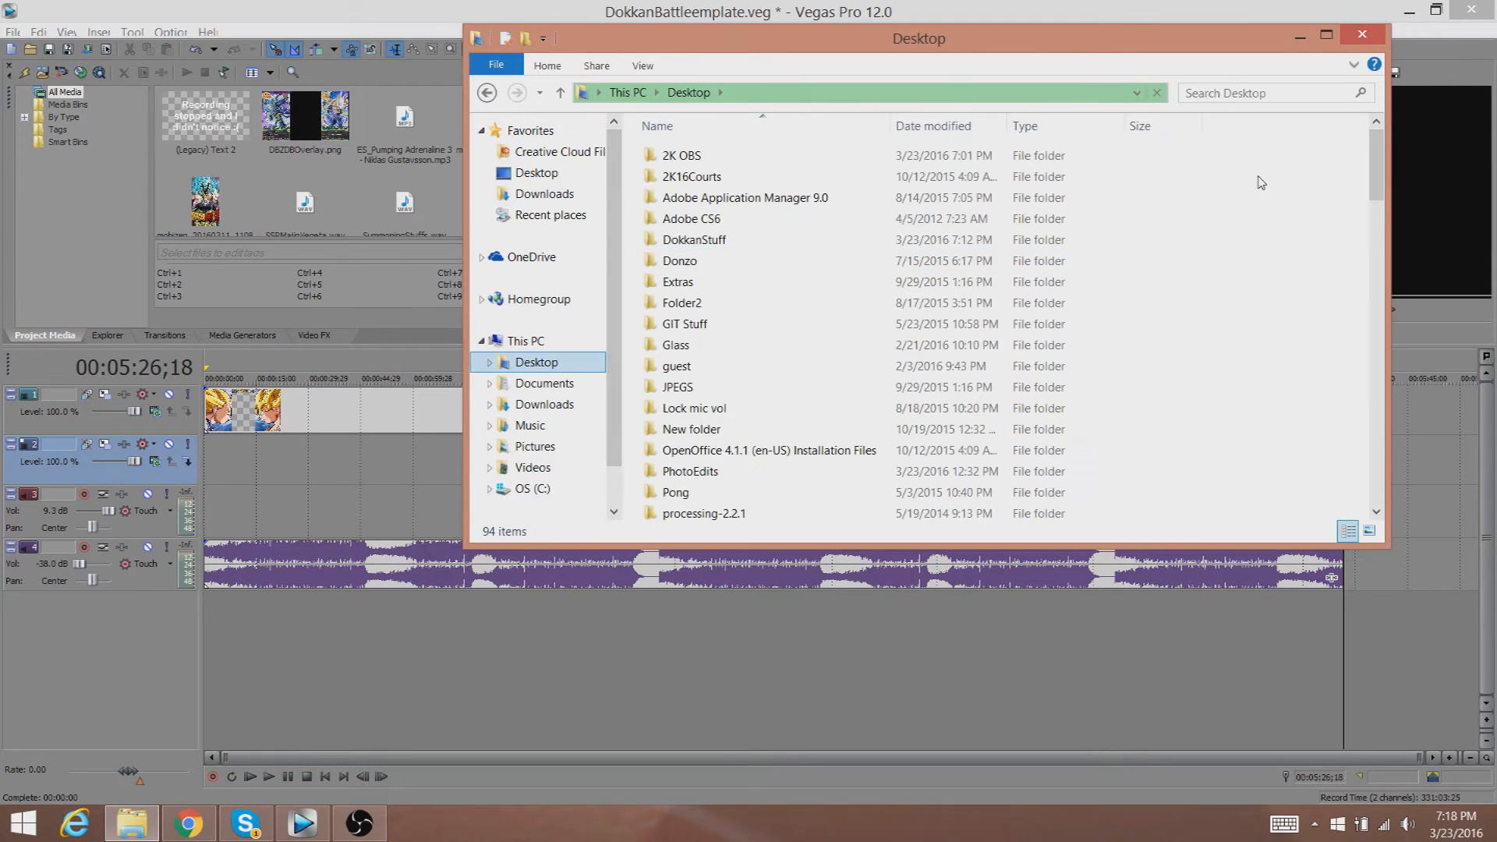
double_click(809, 241)
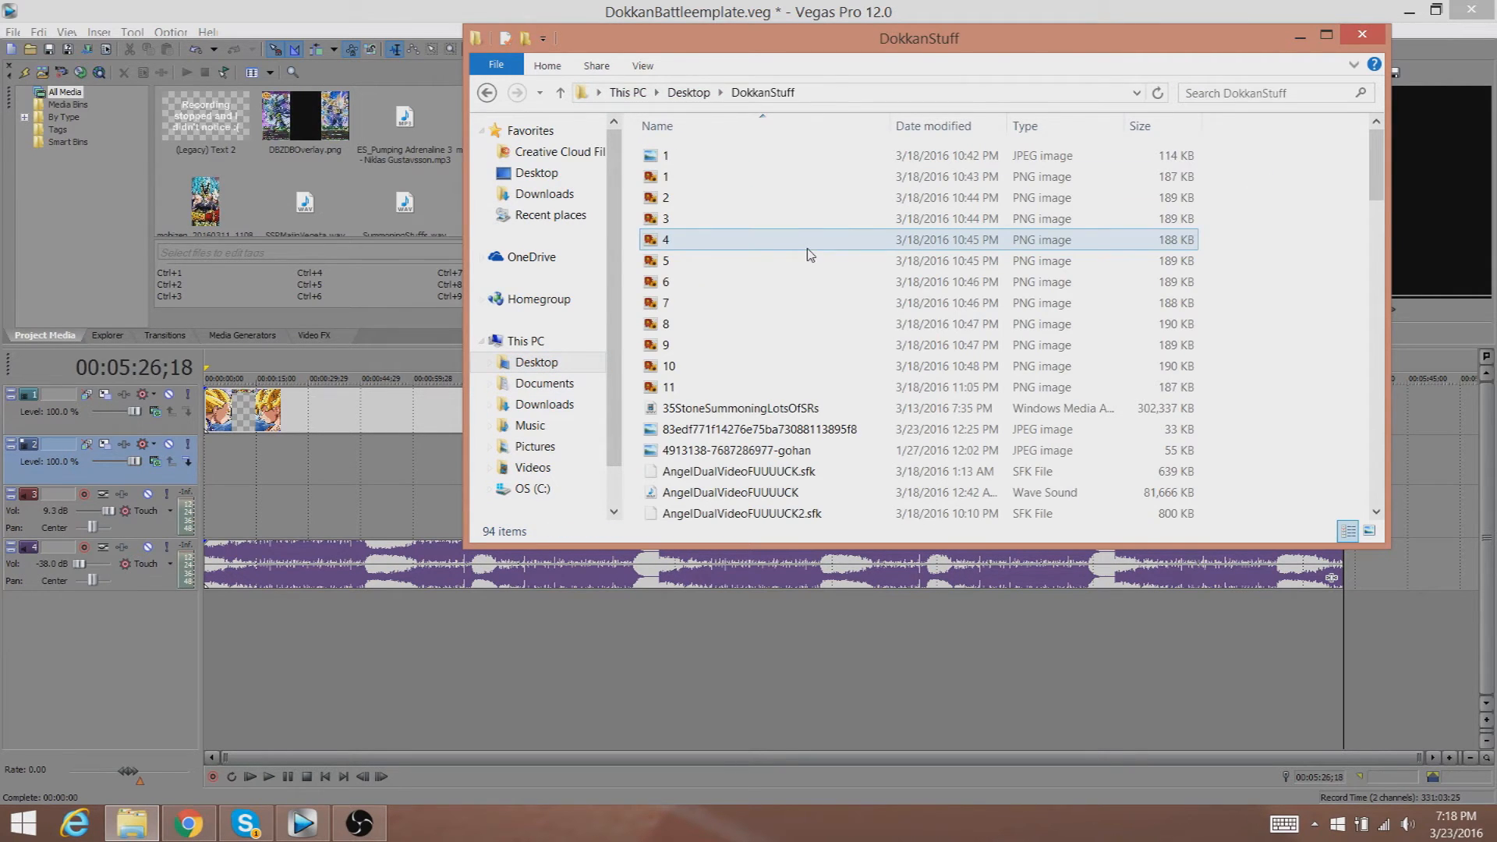
Add mobizen_20160323_183937 to the start of video track 2 without matching the project video settings to it.
drag(1381, 166, 1369, 378)
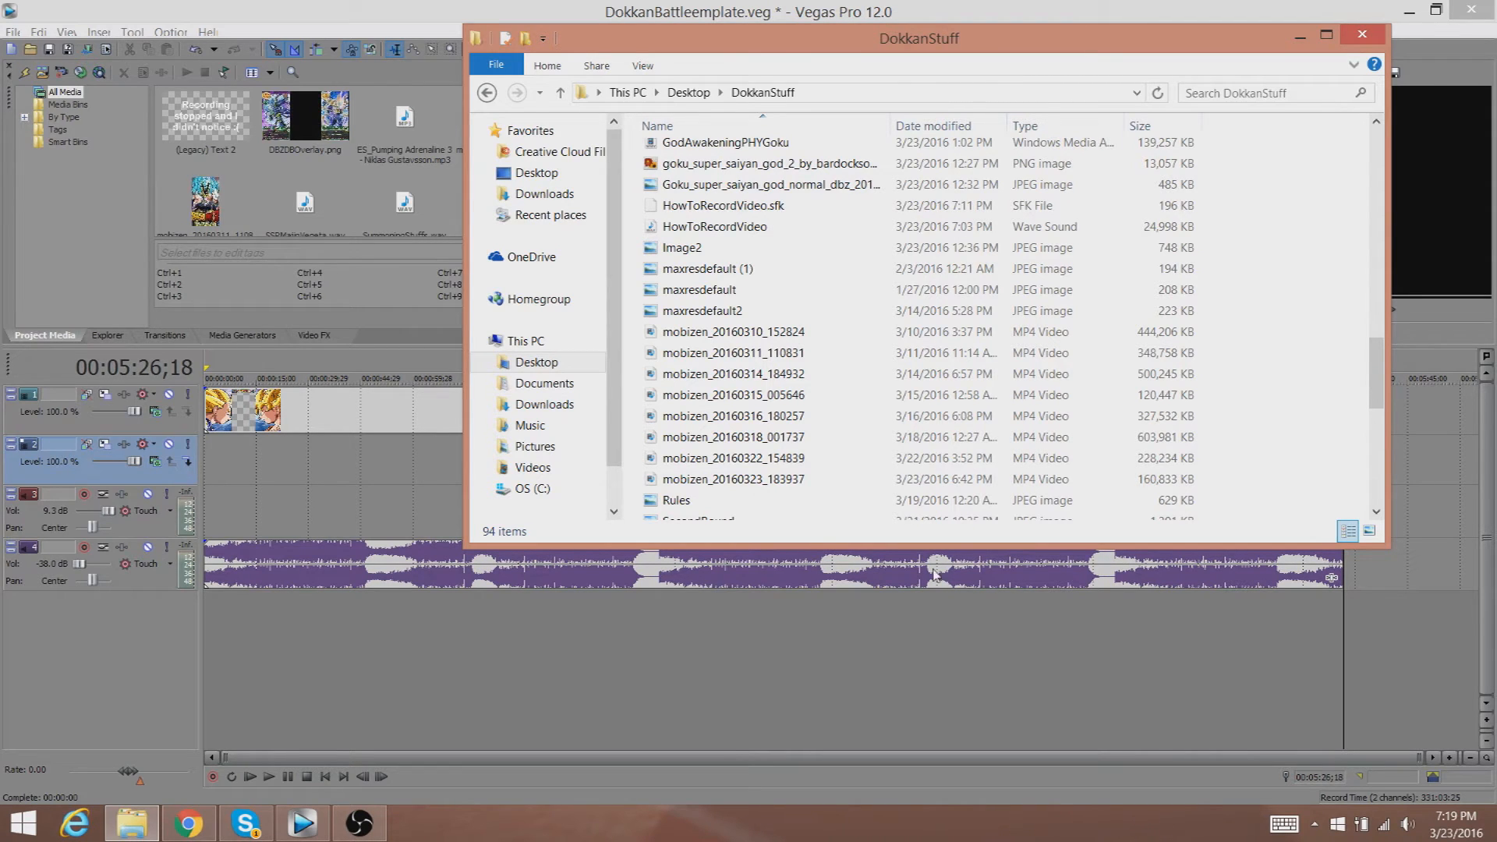
scroll(618, 331, down, 1)
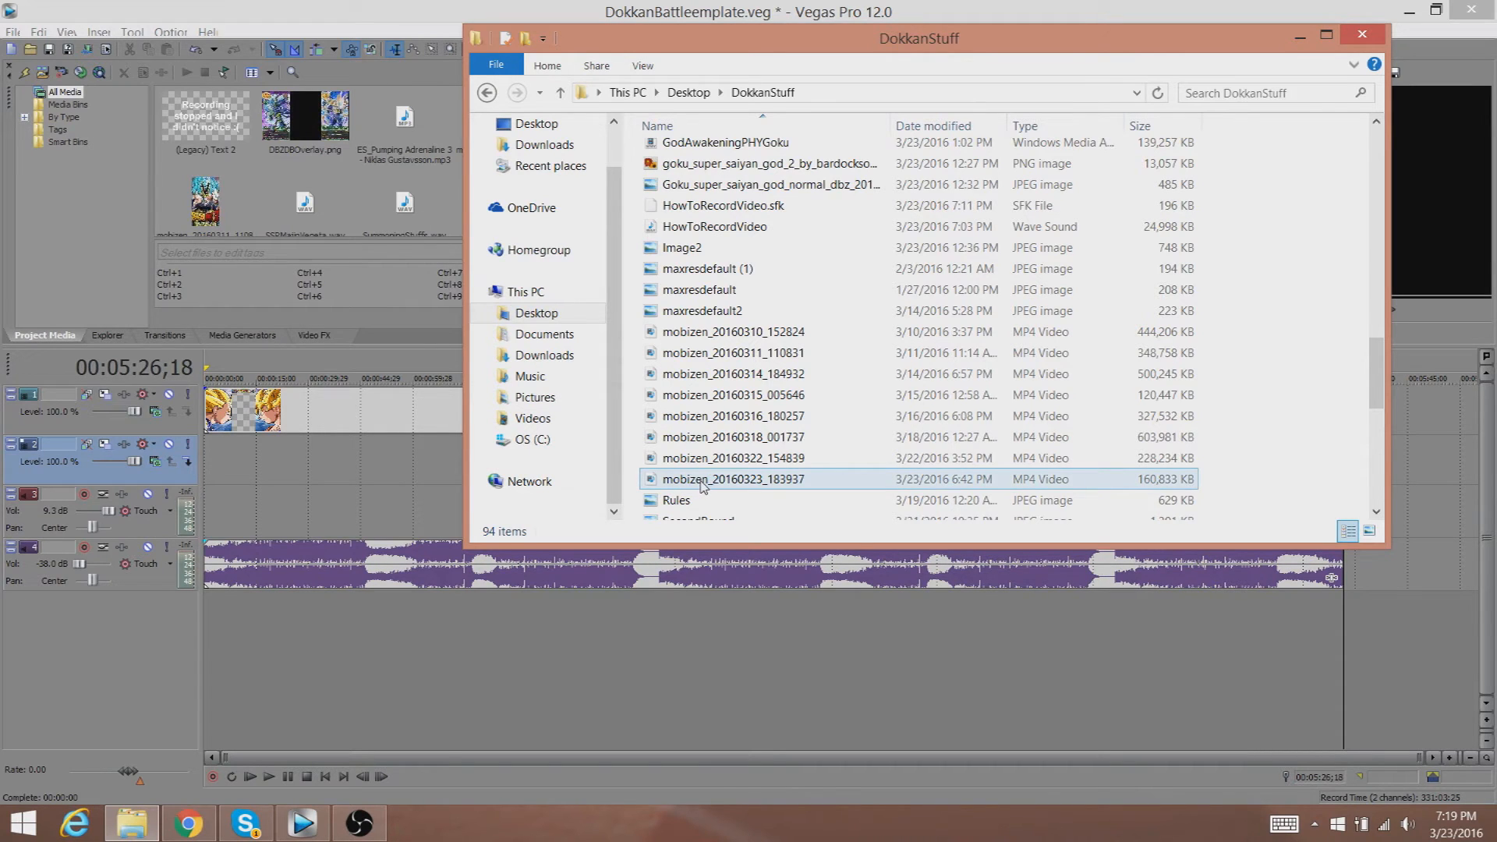
drag(701, 481, 205, 475)
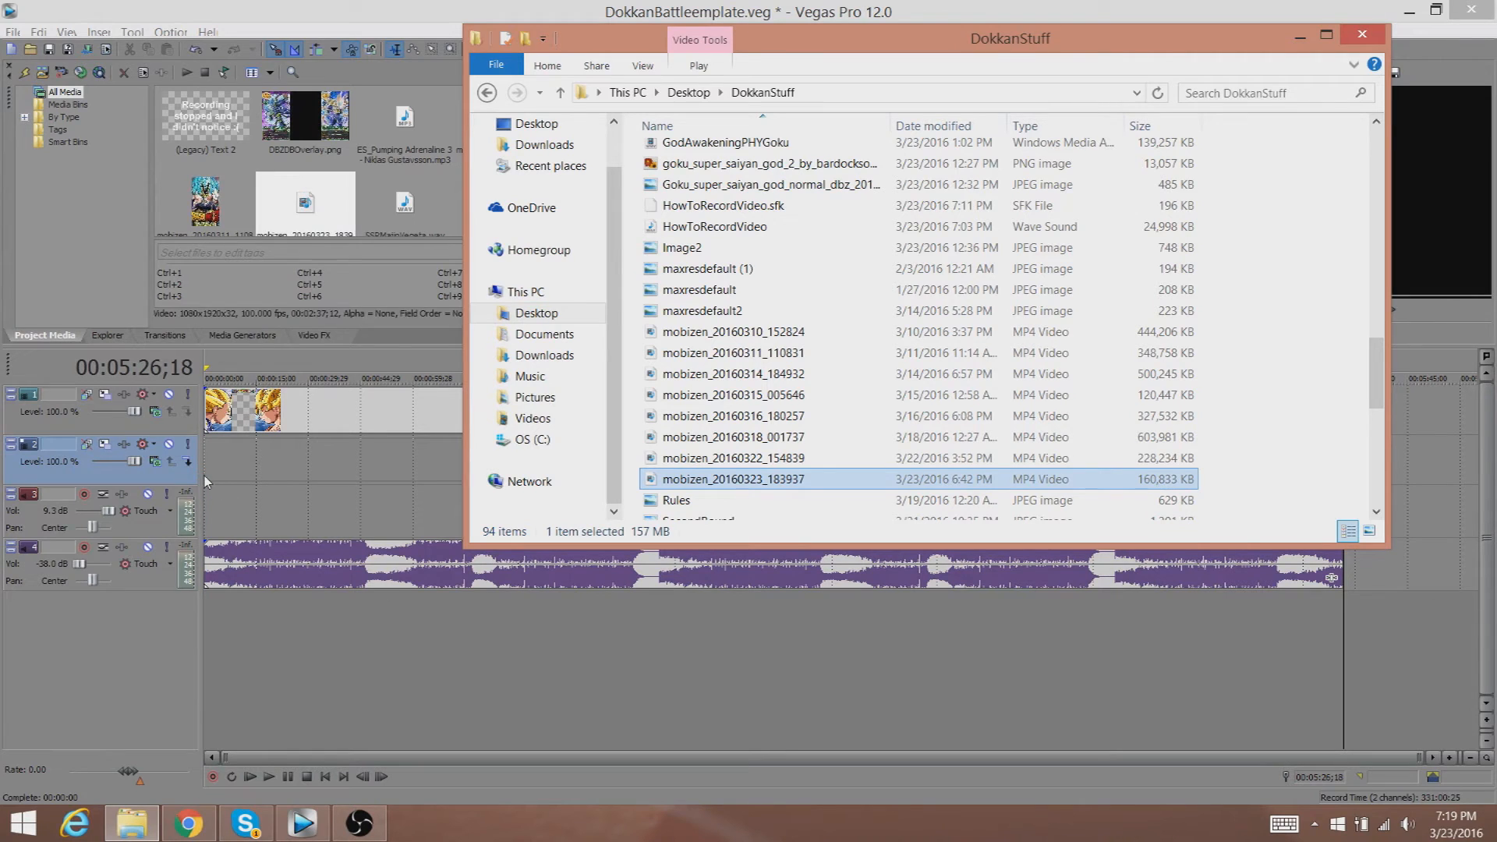
click(870, 5)
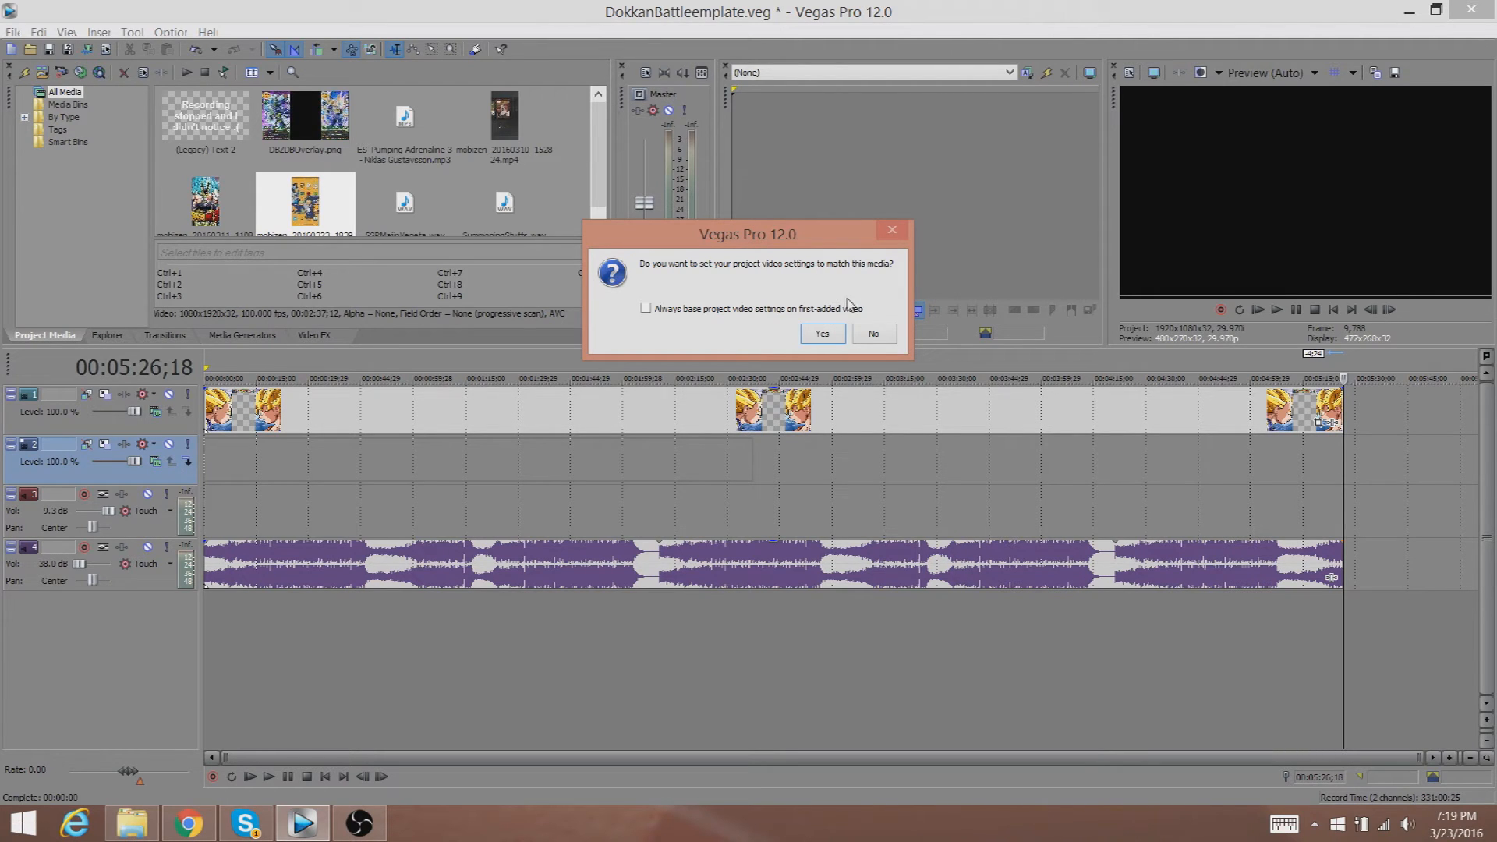
click(871, 335)
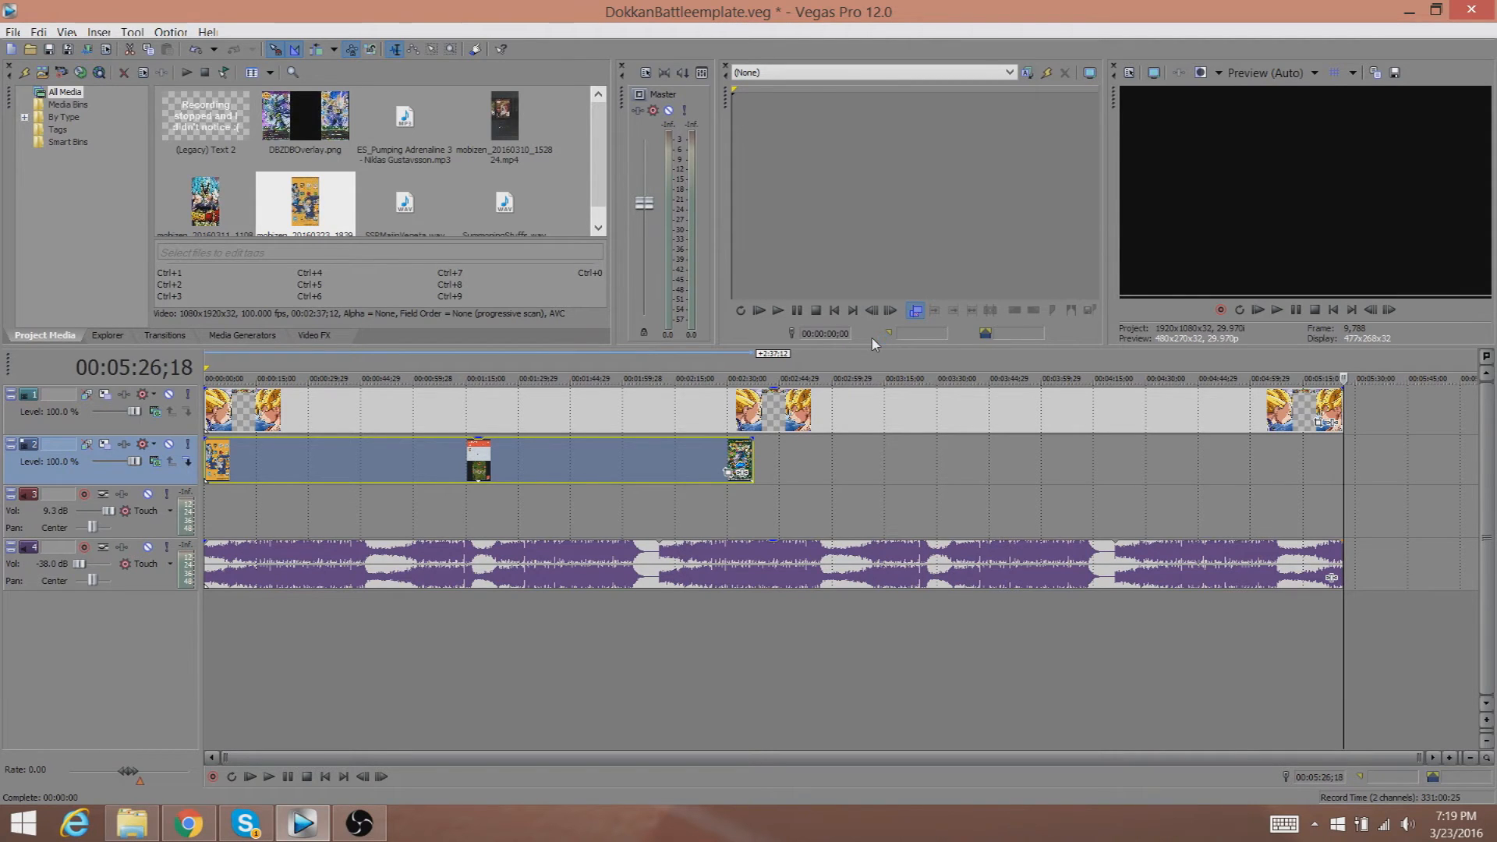
click(767, 410)
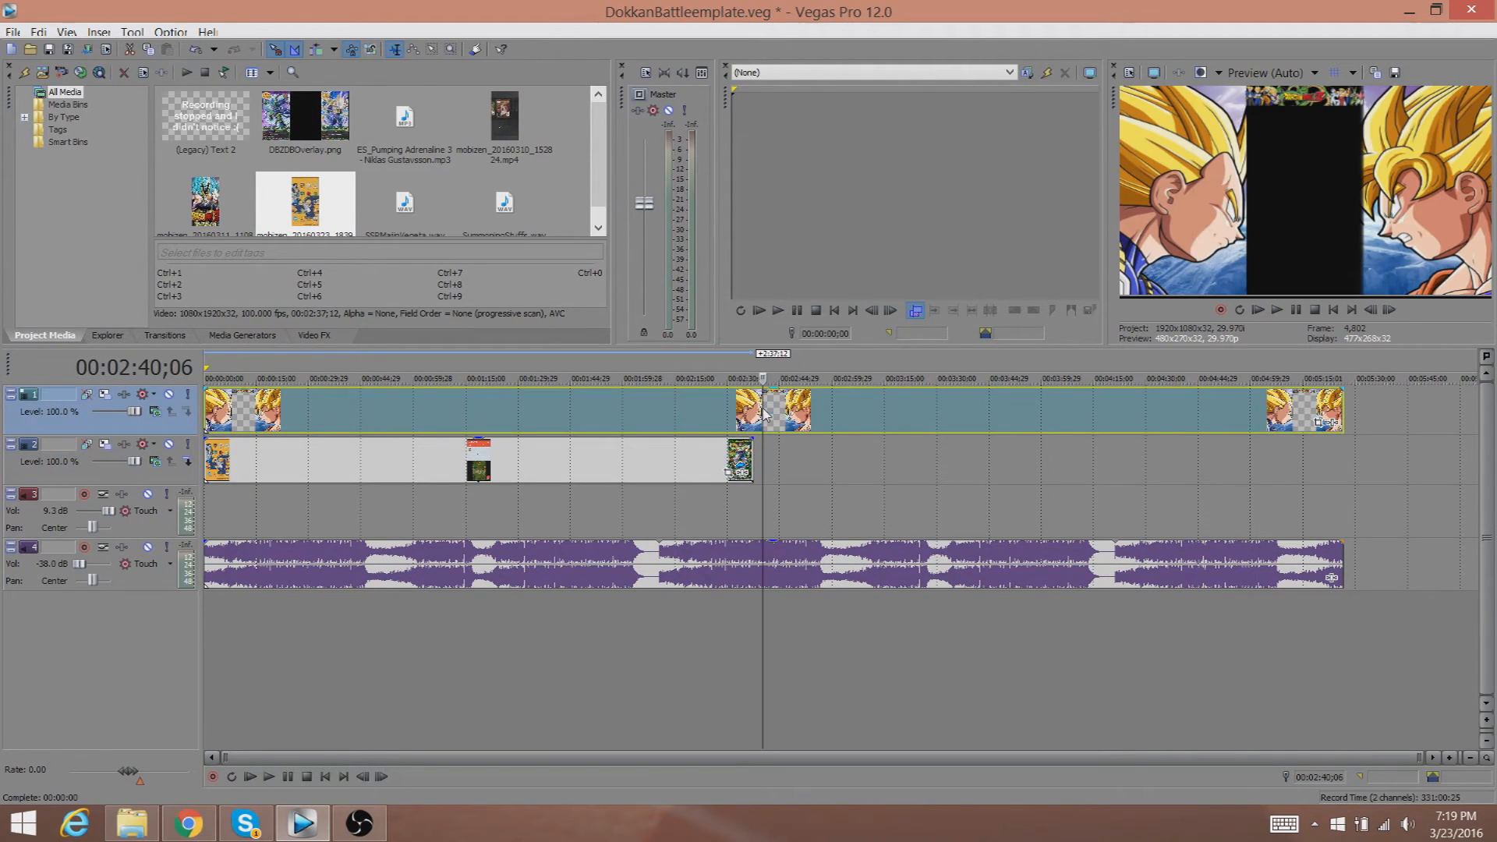
right_click(377, 833)
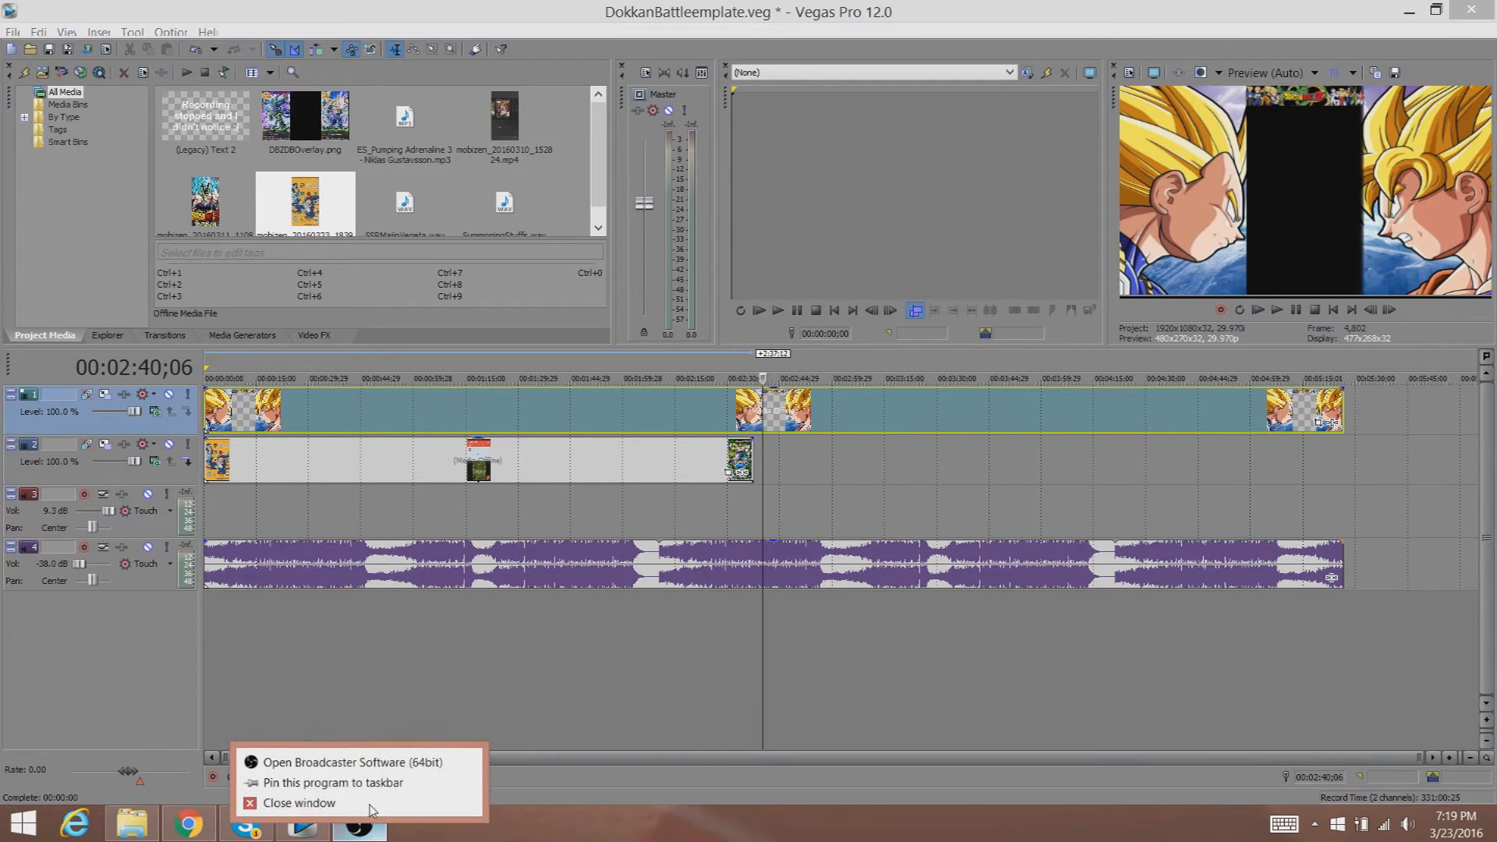
click(655, 836)
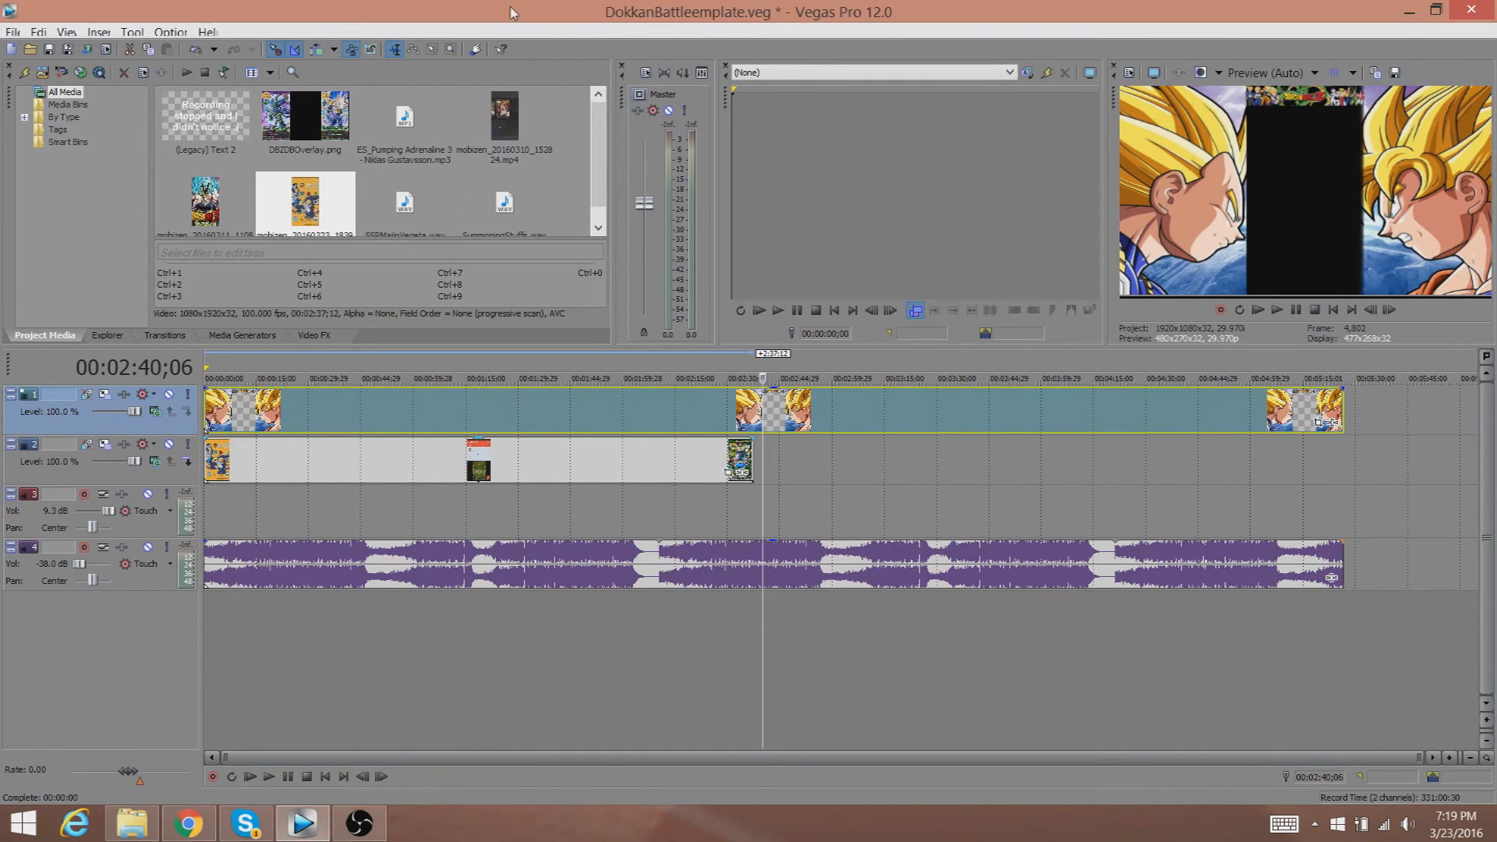
Add HowToRecordVideo.wav to the start of audio track 3 and close File Explorer.
click(134, 822)
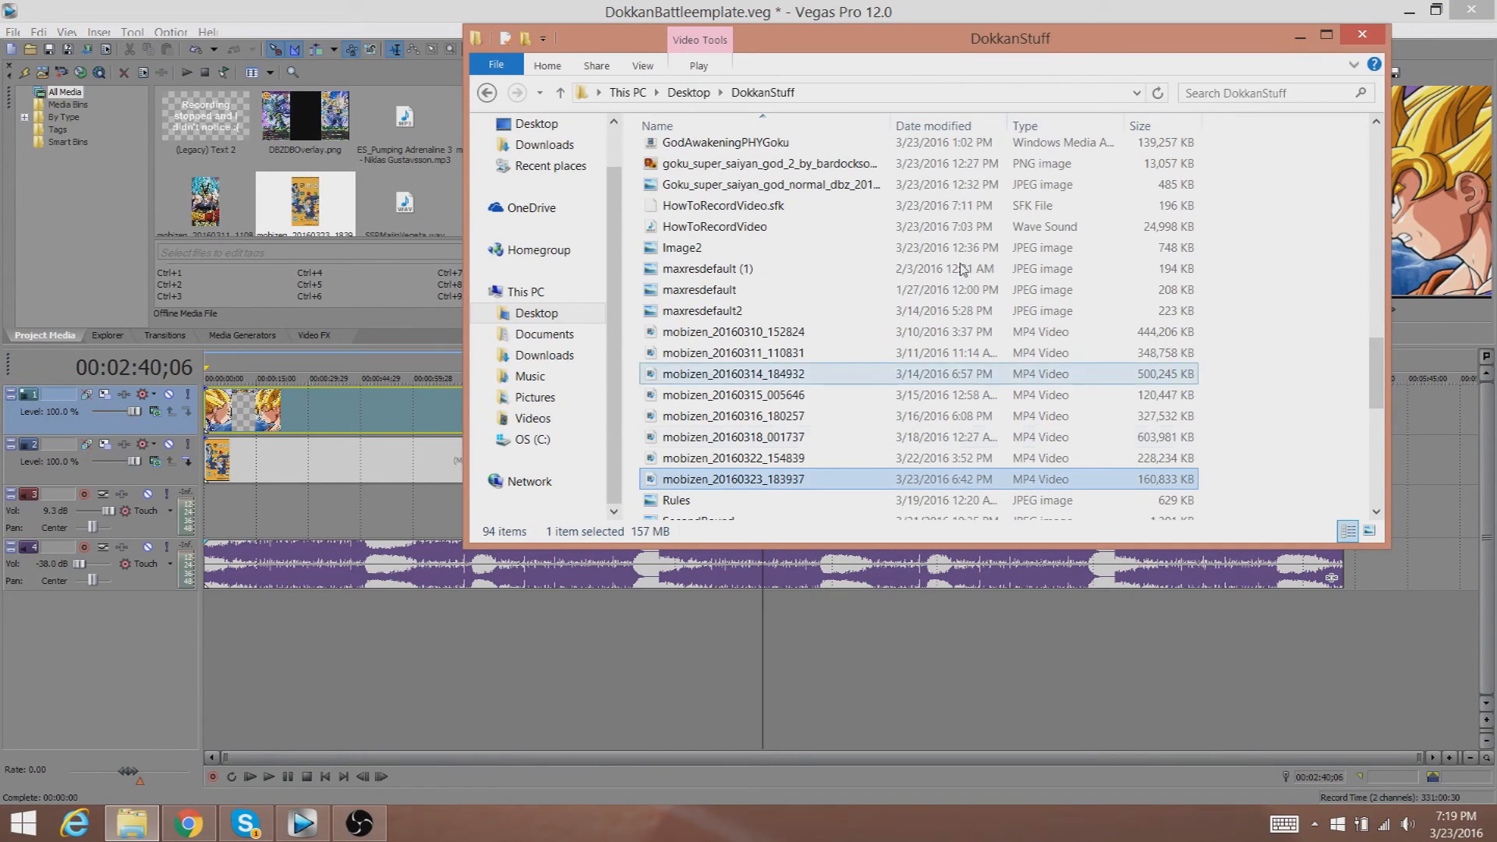
drag(721, 224, 200, 508)
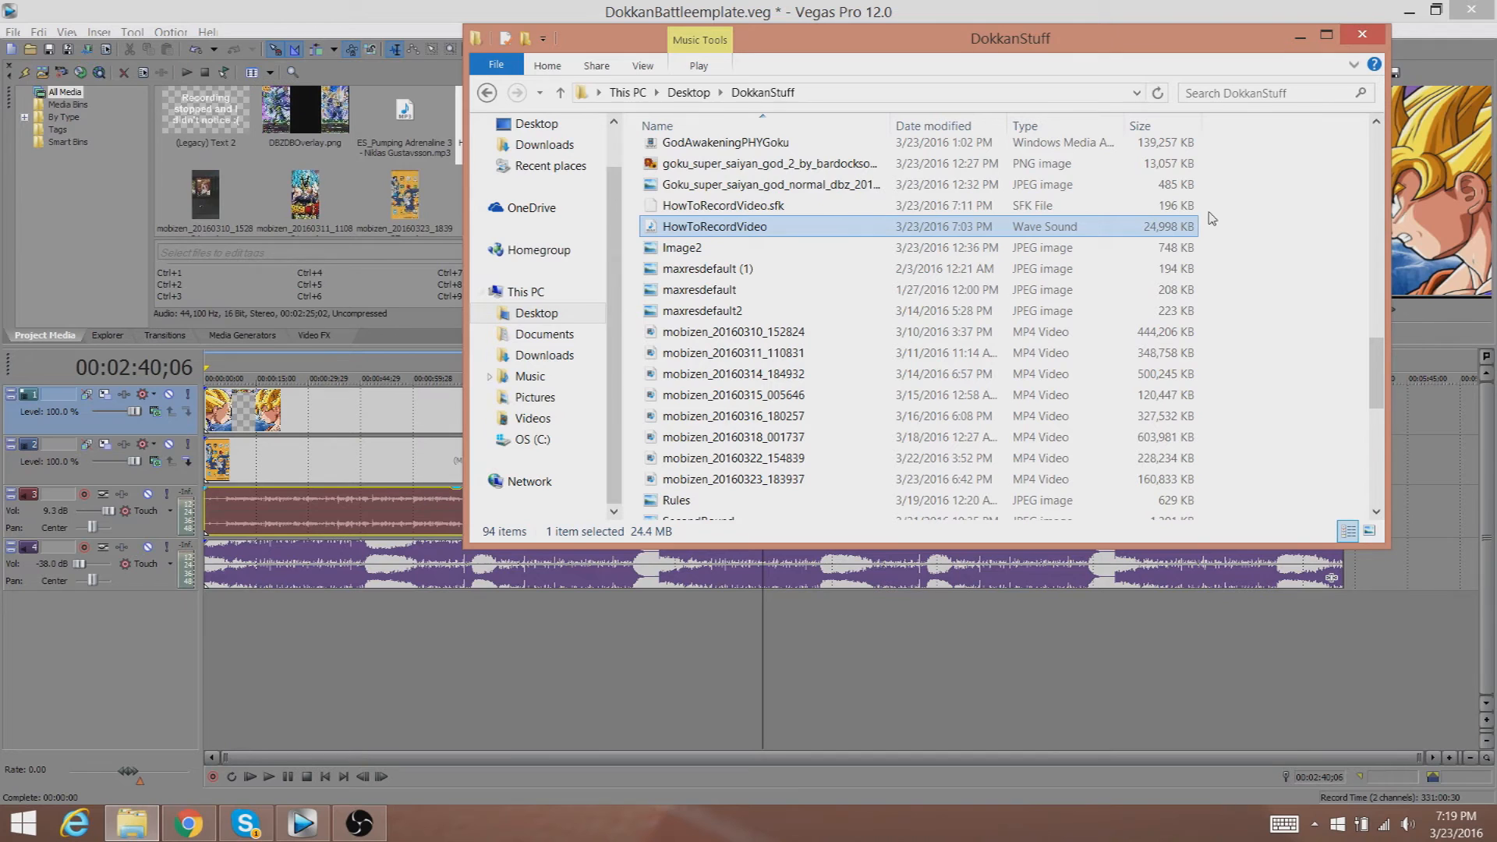
click(1357, 35)
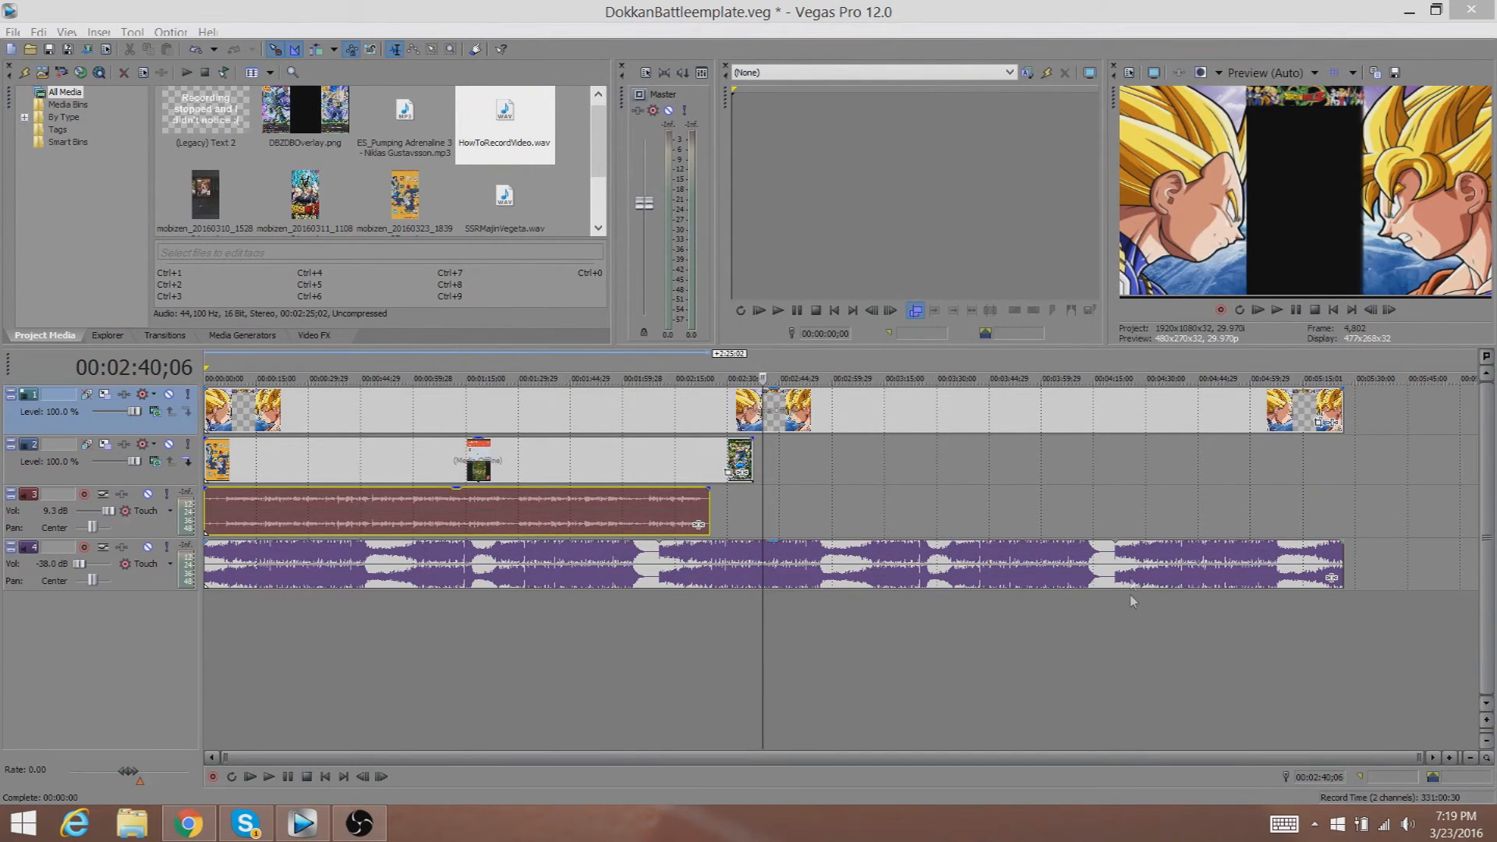
Zoom into the start of the timeline and move the HowToRecordVideo audio event right to about 13 seconds.
click(1450, 758)
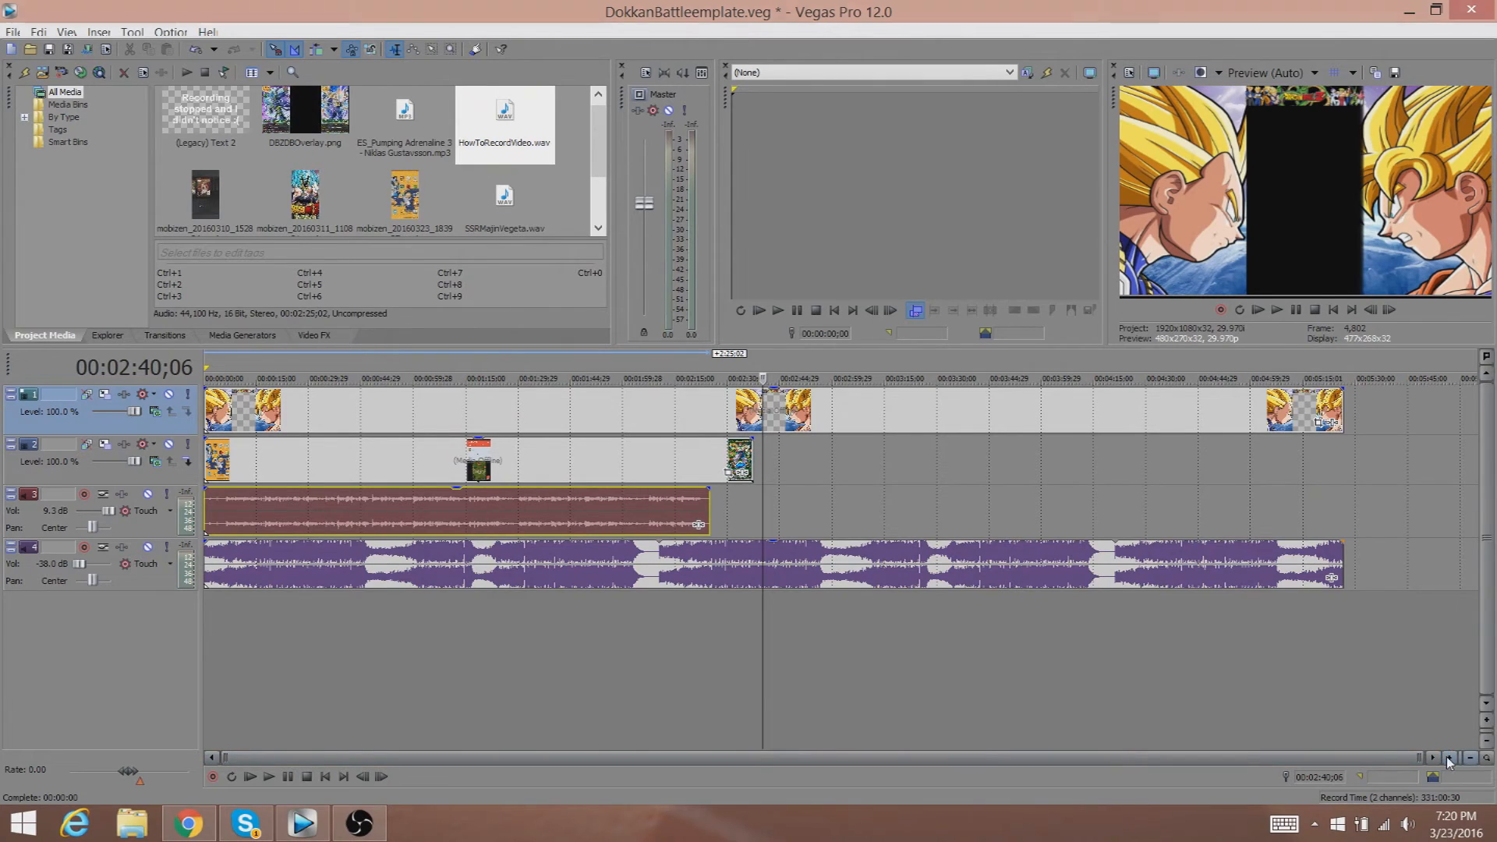
scroll(232, 507, up, 4)
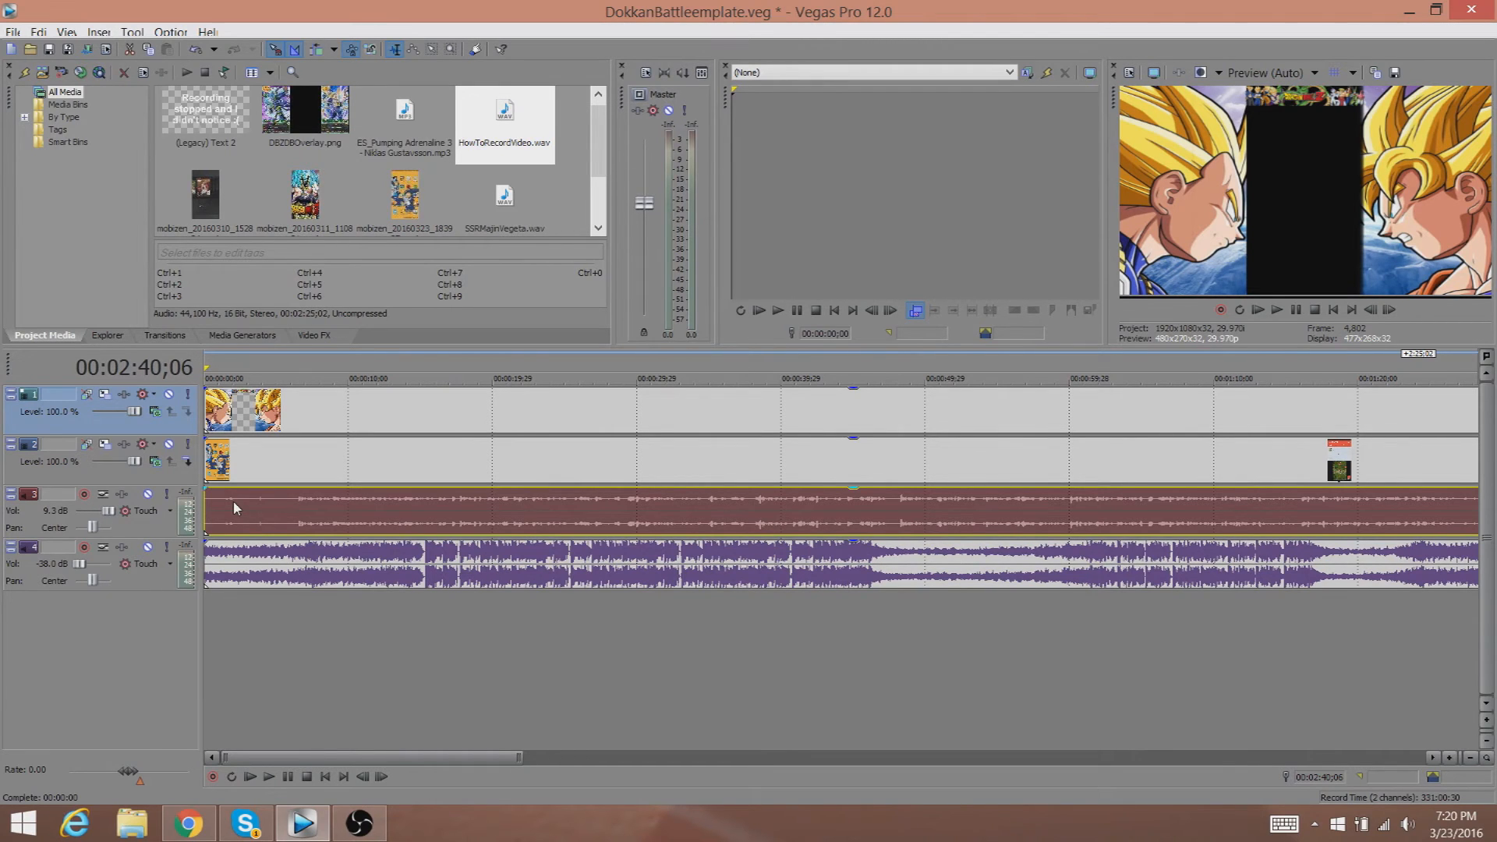
drag(233, 502, 457, 479)
click(459, 470)
click(473, 465)
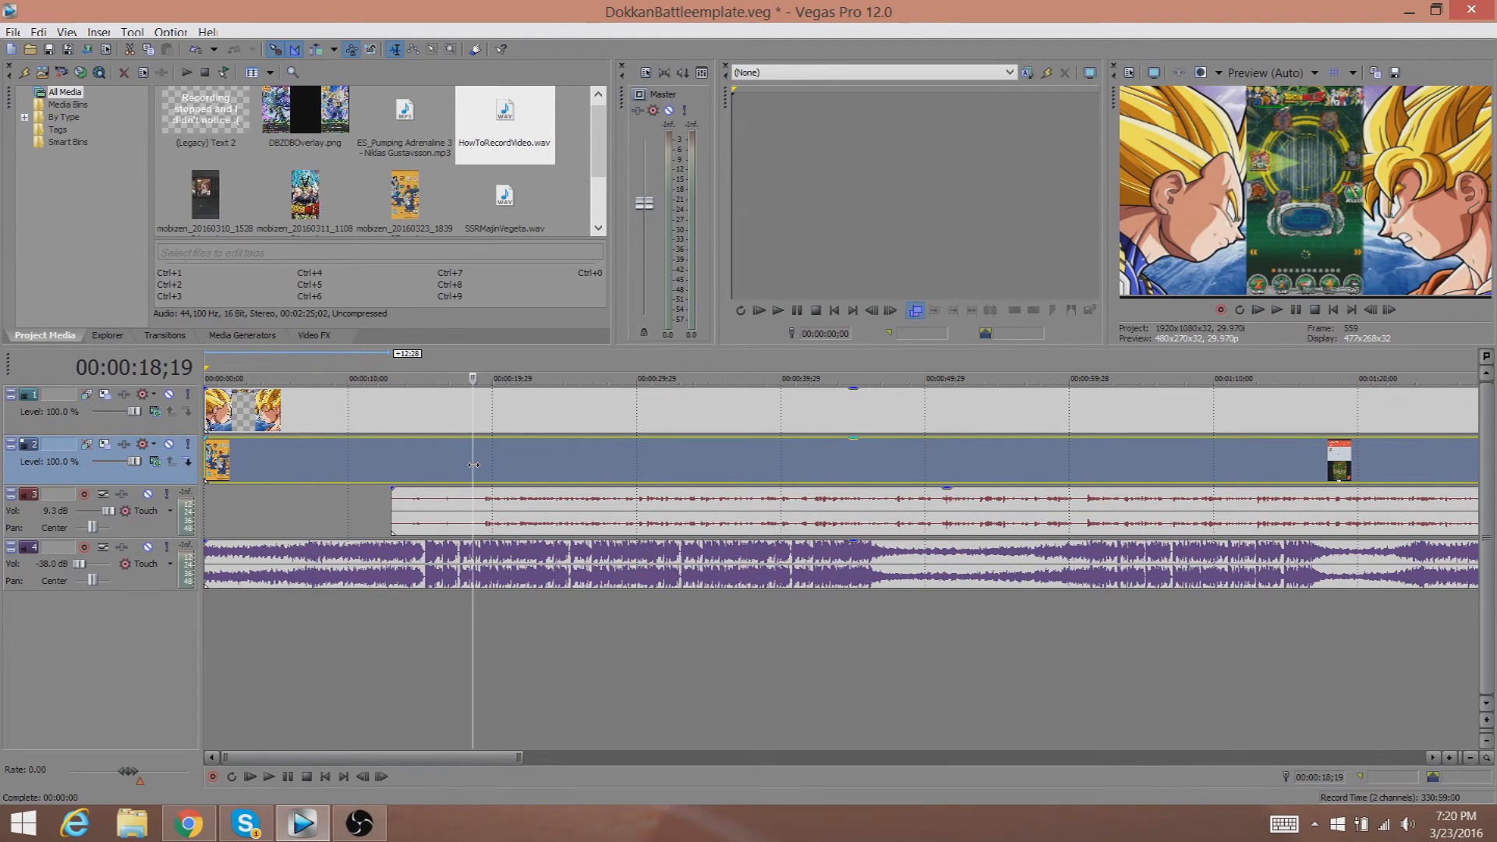
Nudge the audio event to about 15 seconds and play the preview to check it lines up with the video.
click(504, 512)
drag(504, 511, 512, 507)
click(468, 451)
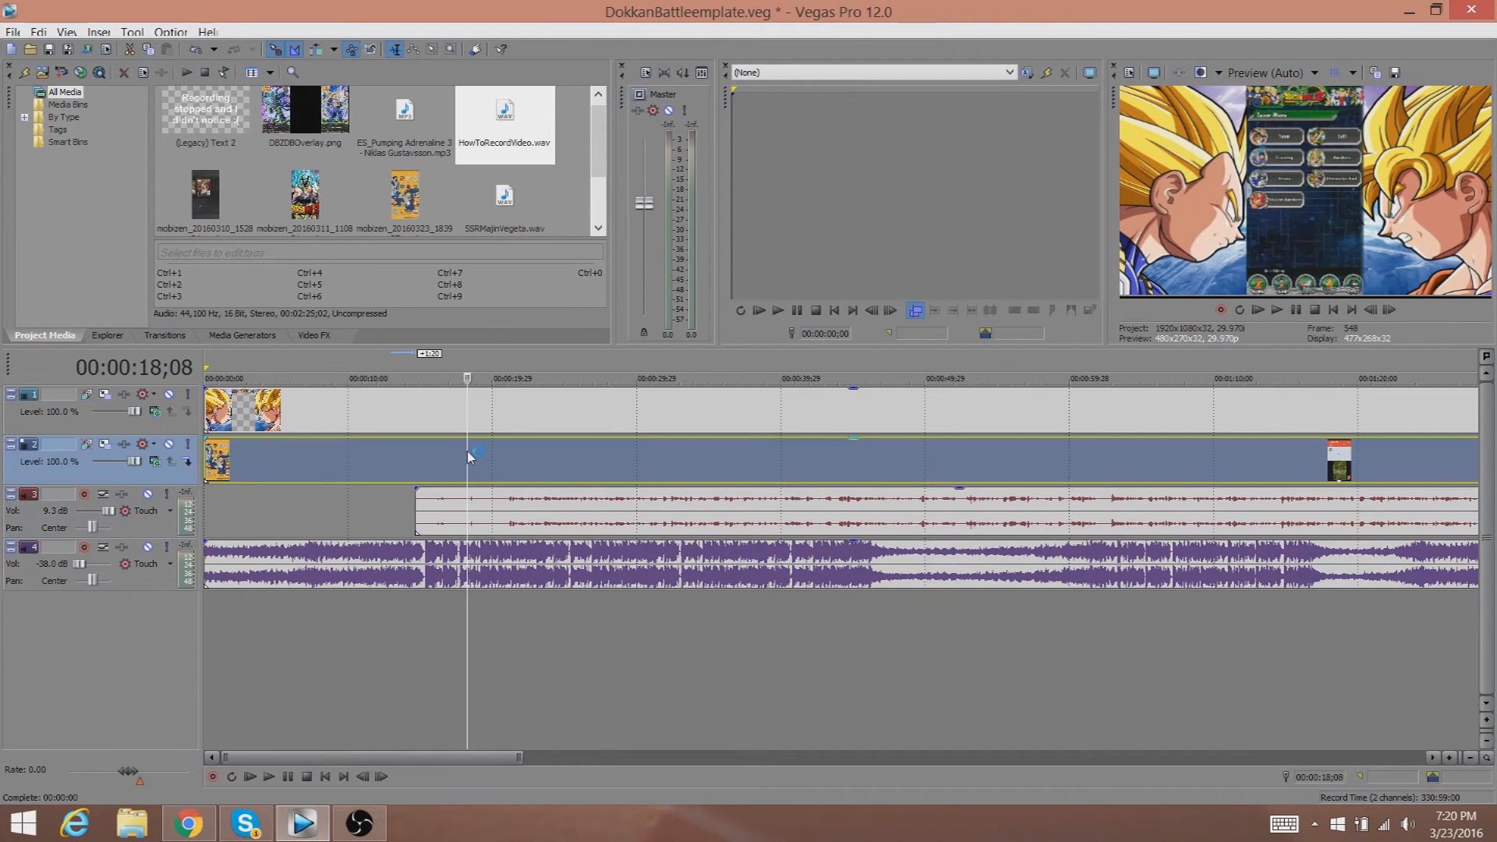
click(1277, 311)
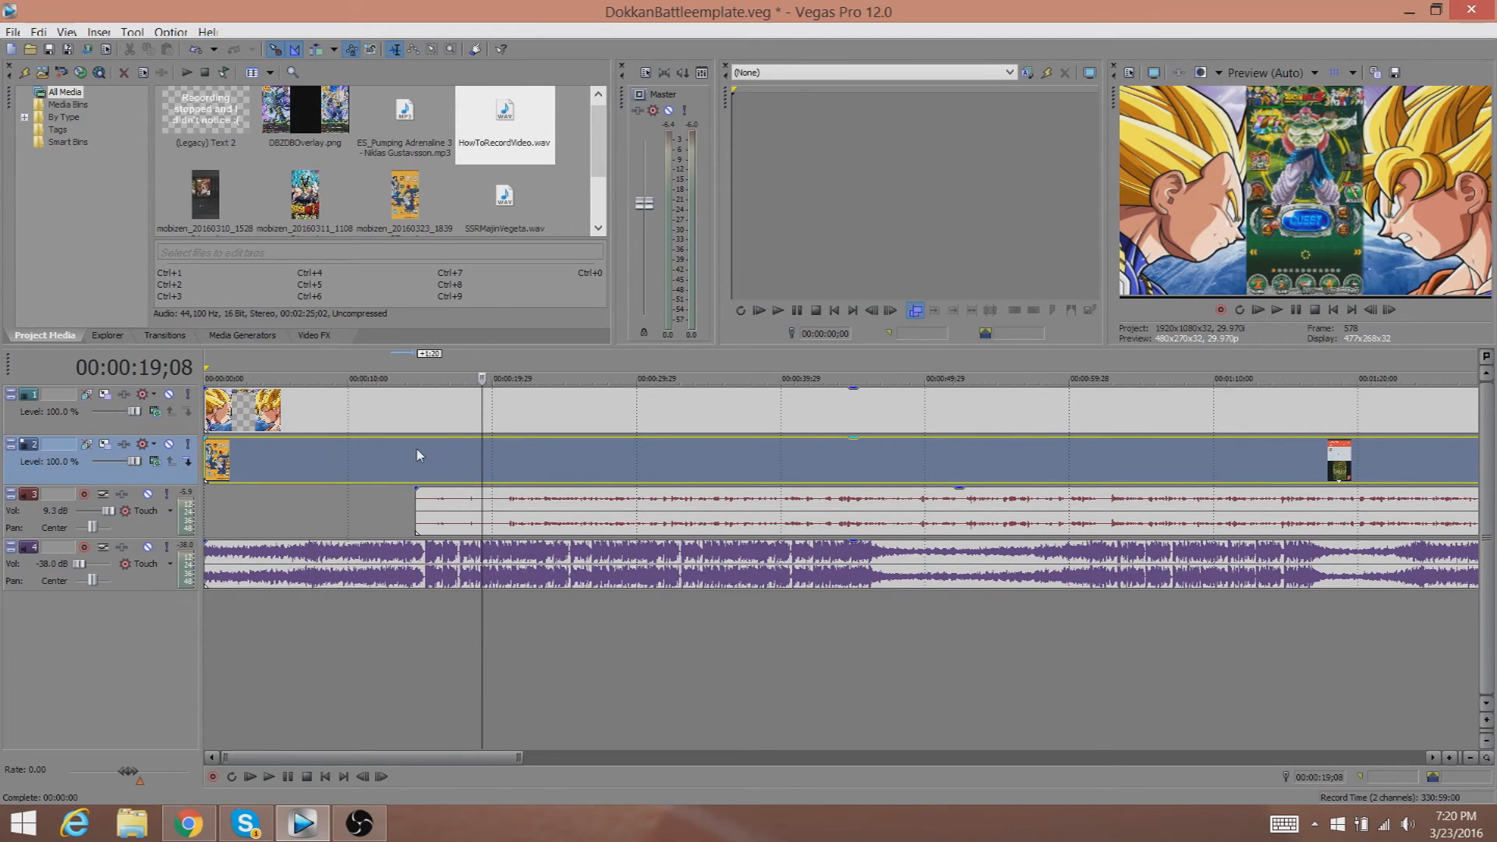
click(457, 460)
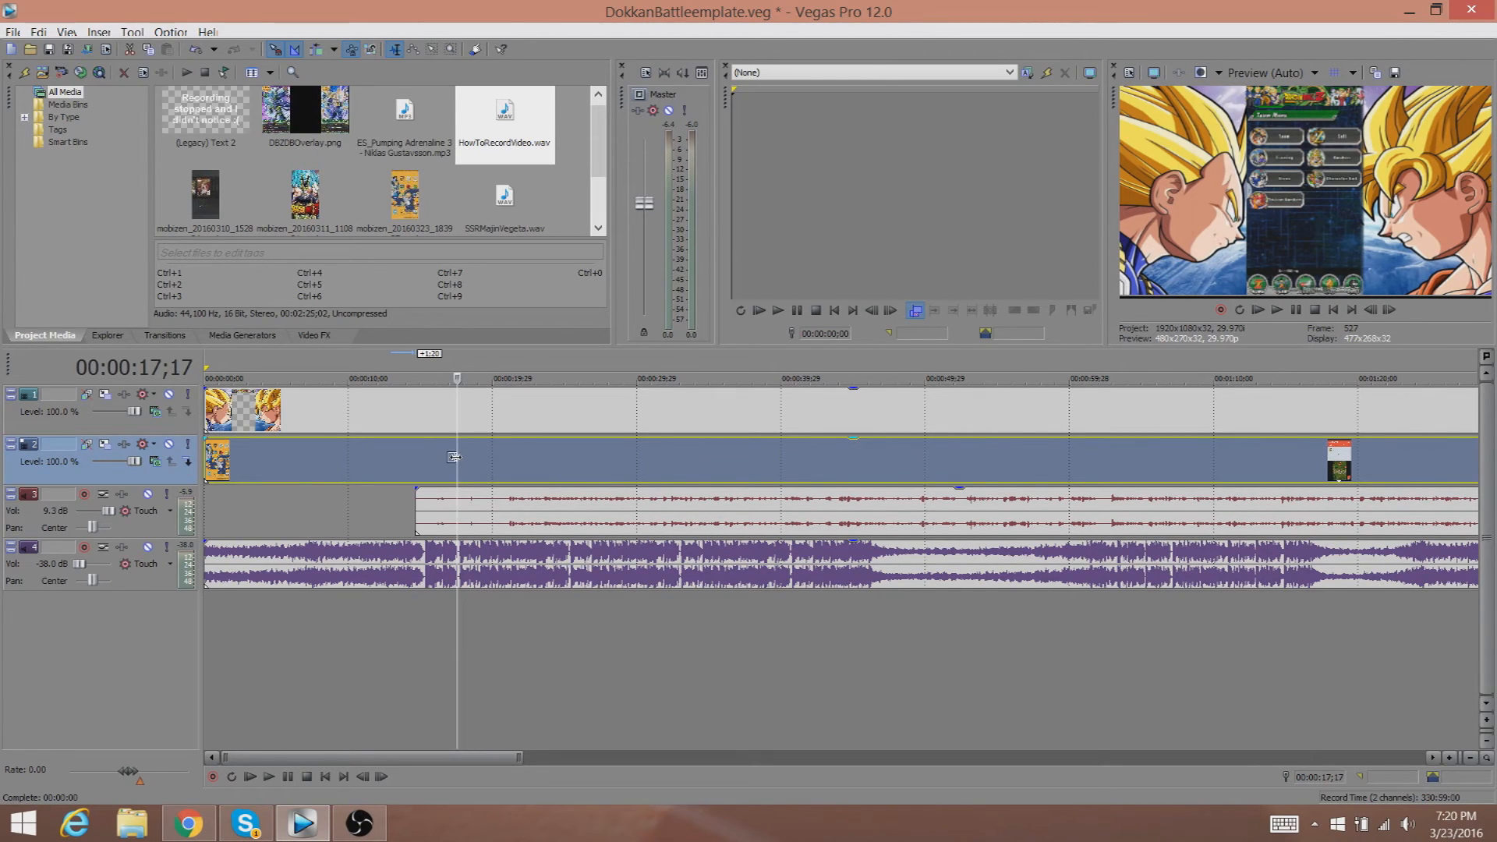
Split the video and audio events at 00:00:17;17 and delete the leading parts of both.
click(458, 522)
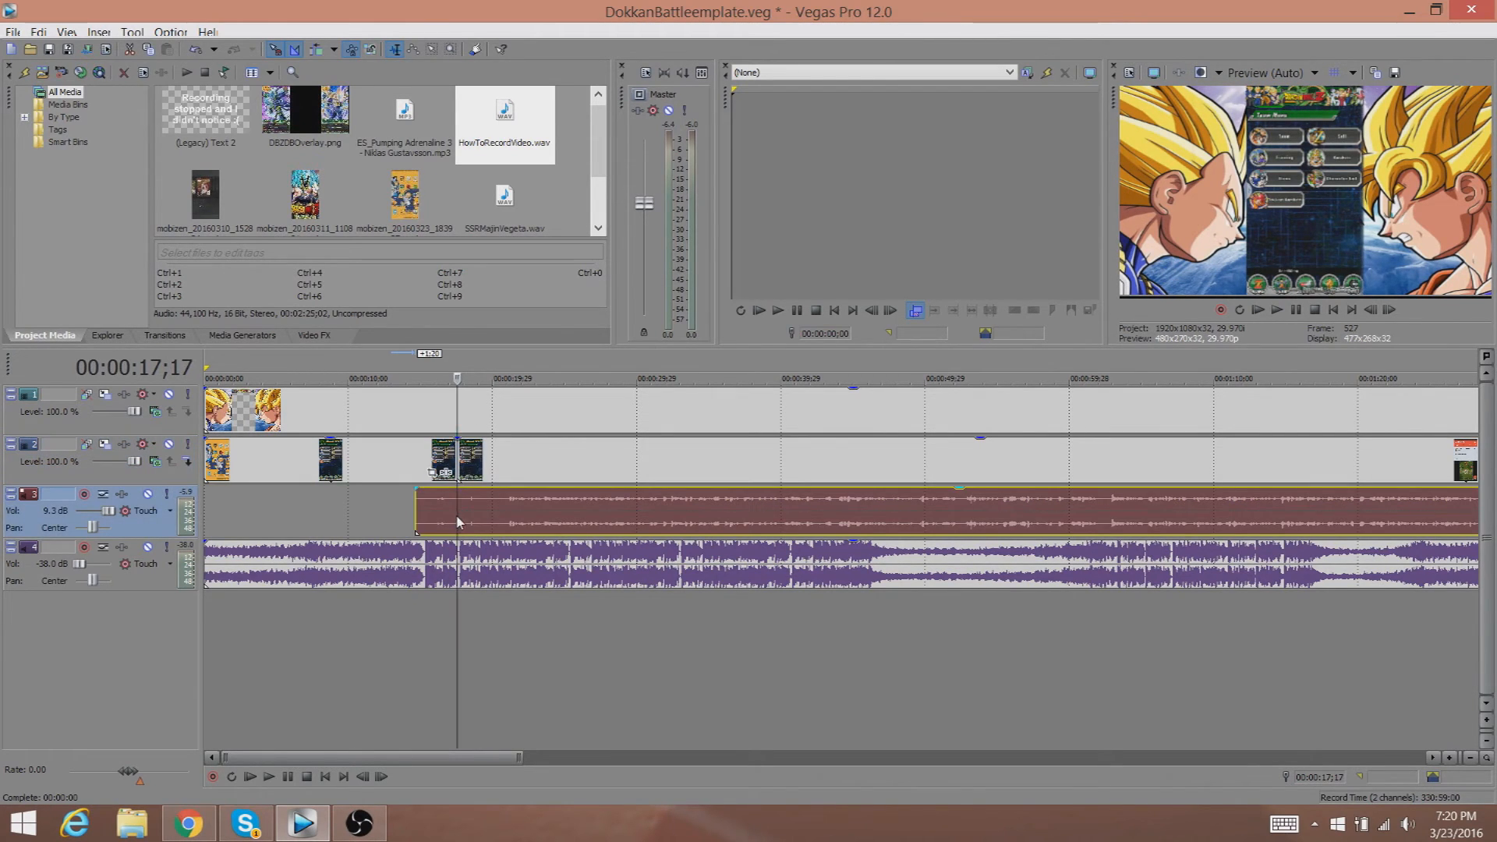
key(s)
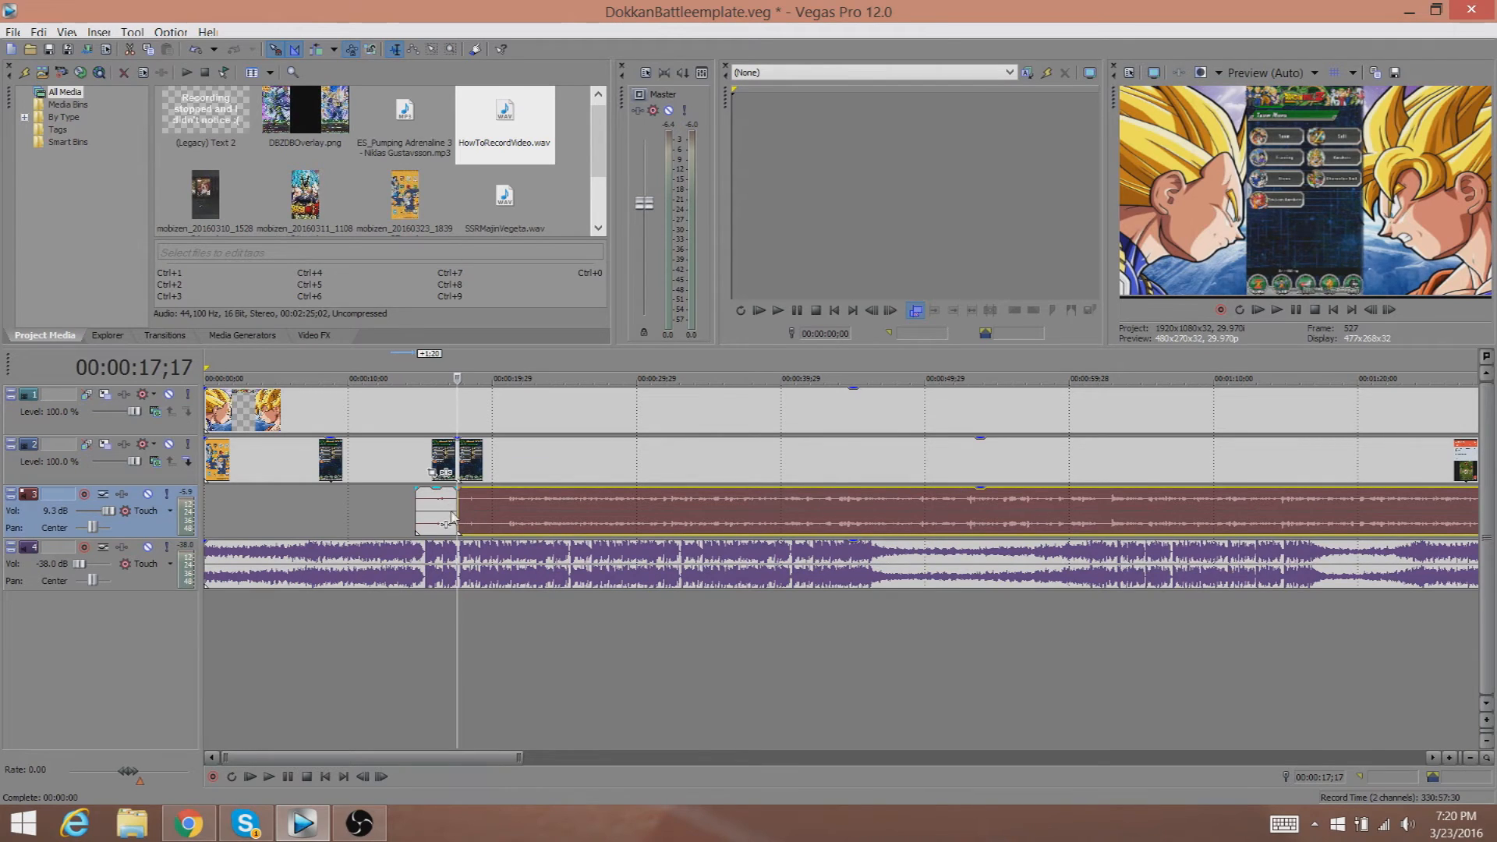
click(446, 519)
key(Delete)
click(411, 449)
key(Delete)
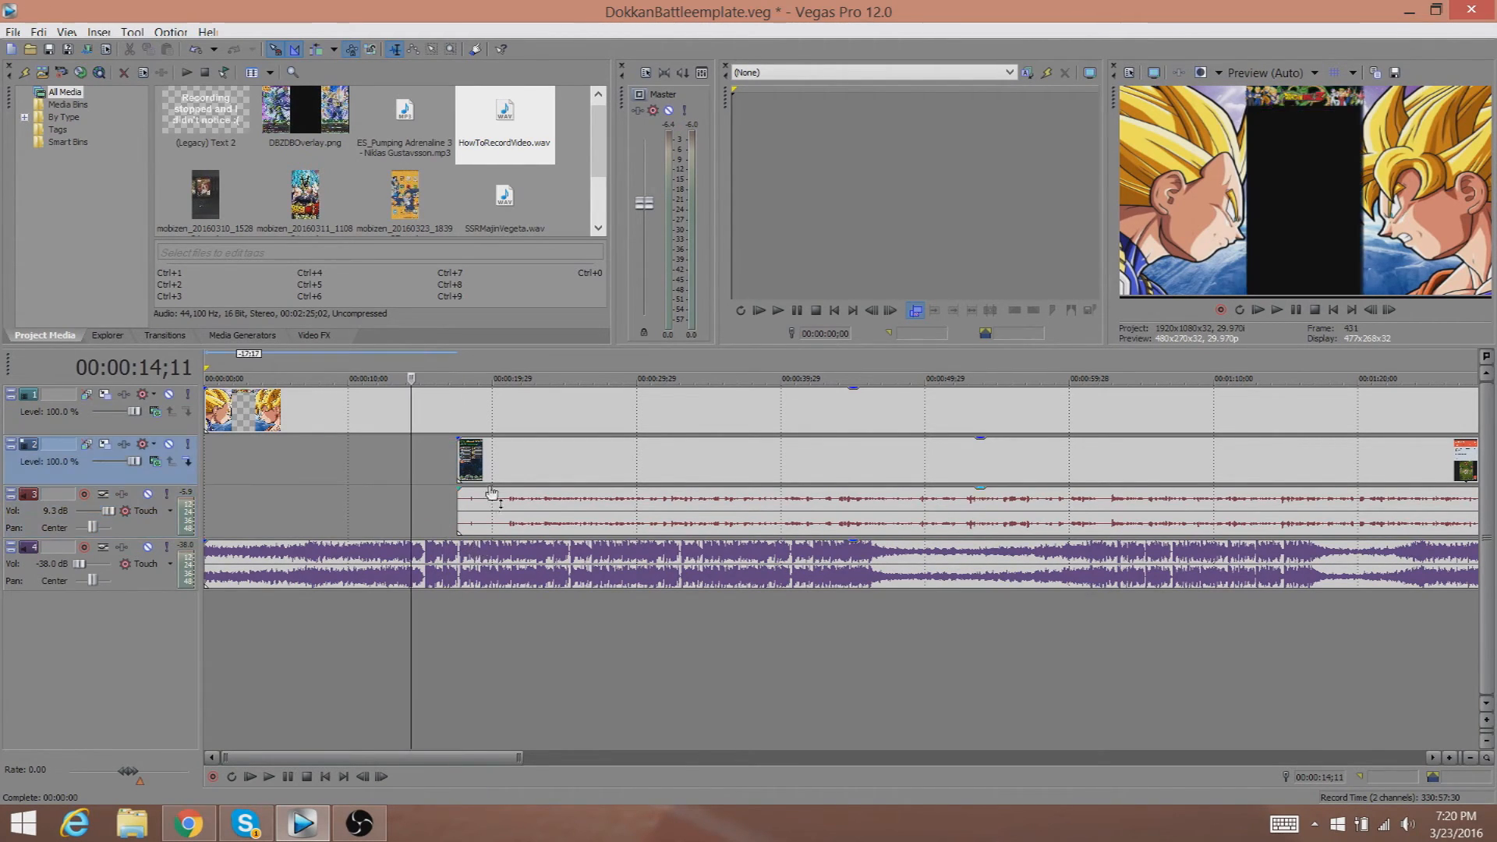
Try moving the trimmed video event left, then undo the move and both deletions.
drag(510, 451, 415, 458)
key(ctrl+z)
key(ctrl+z)
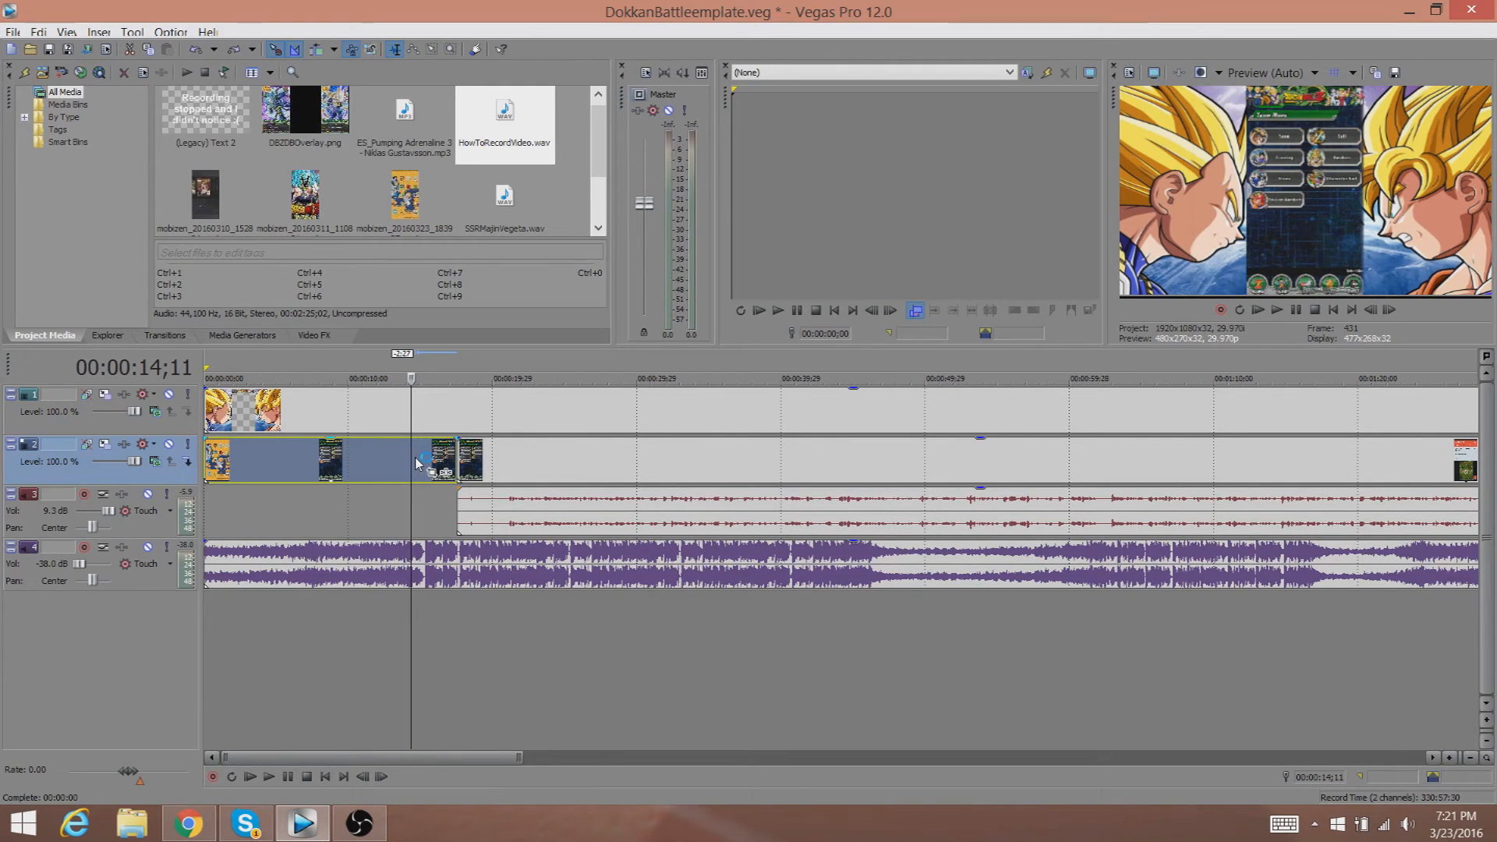
key(ctrl+z)
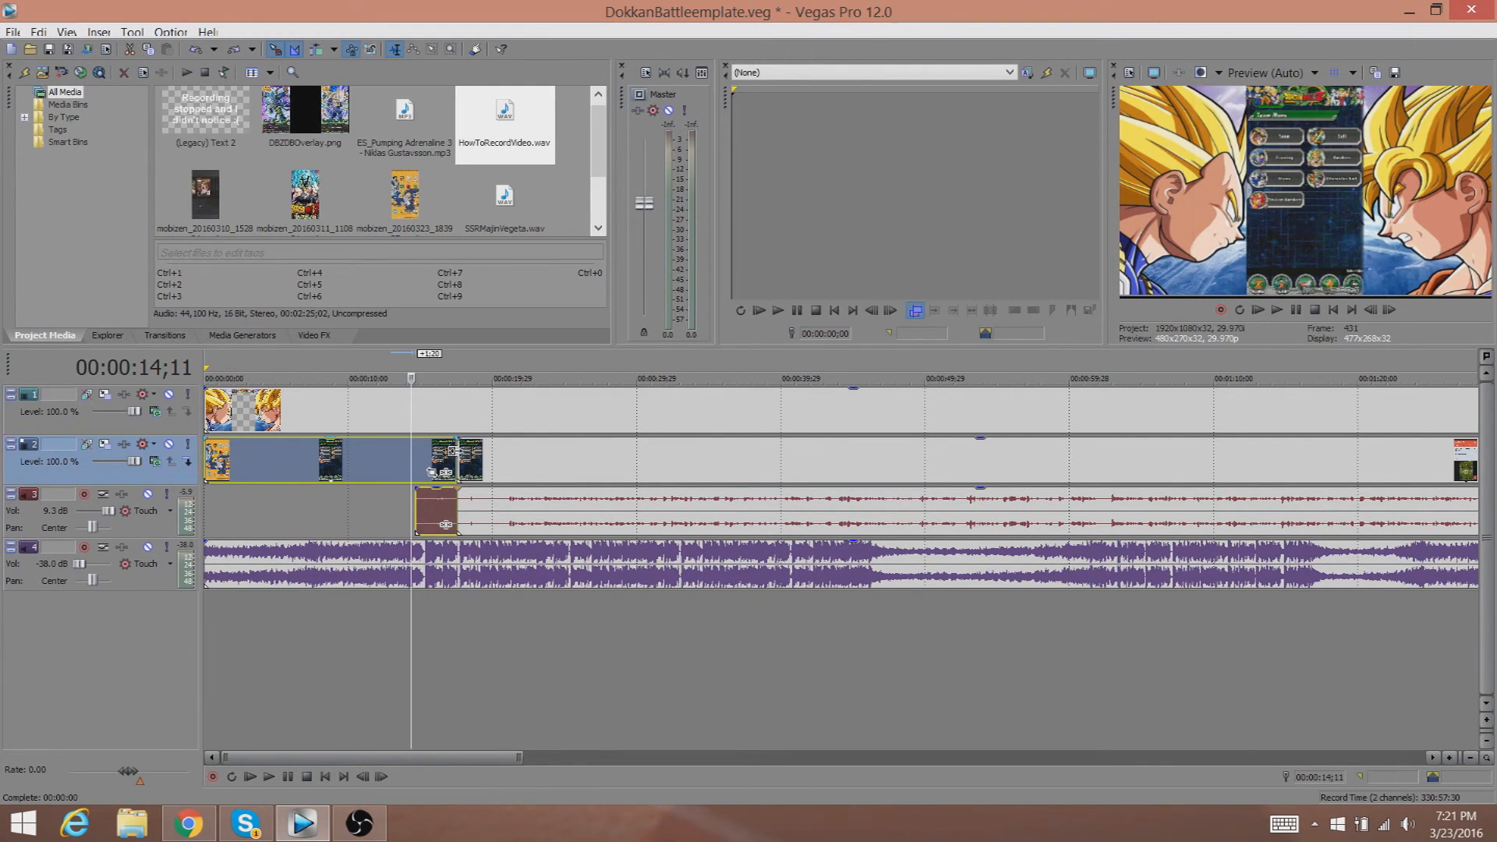
click(453, 452)
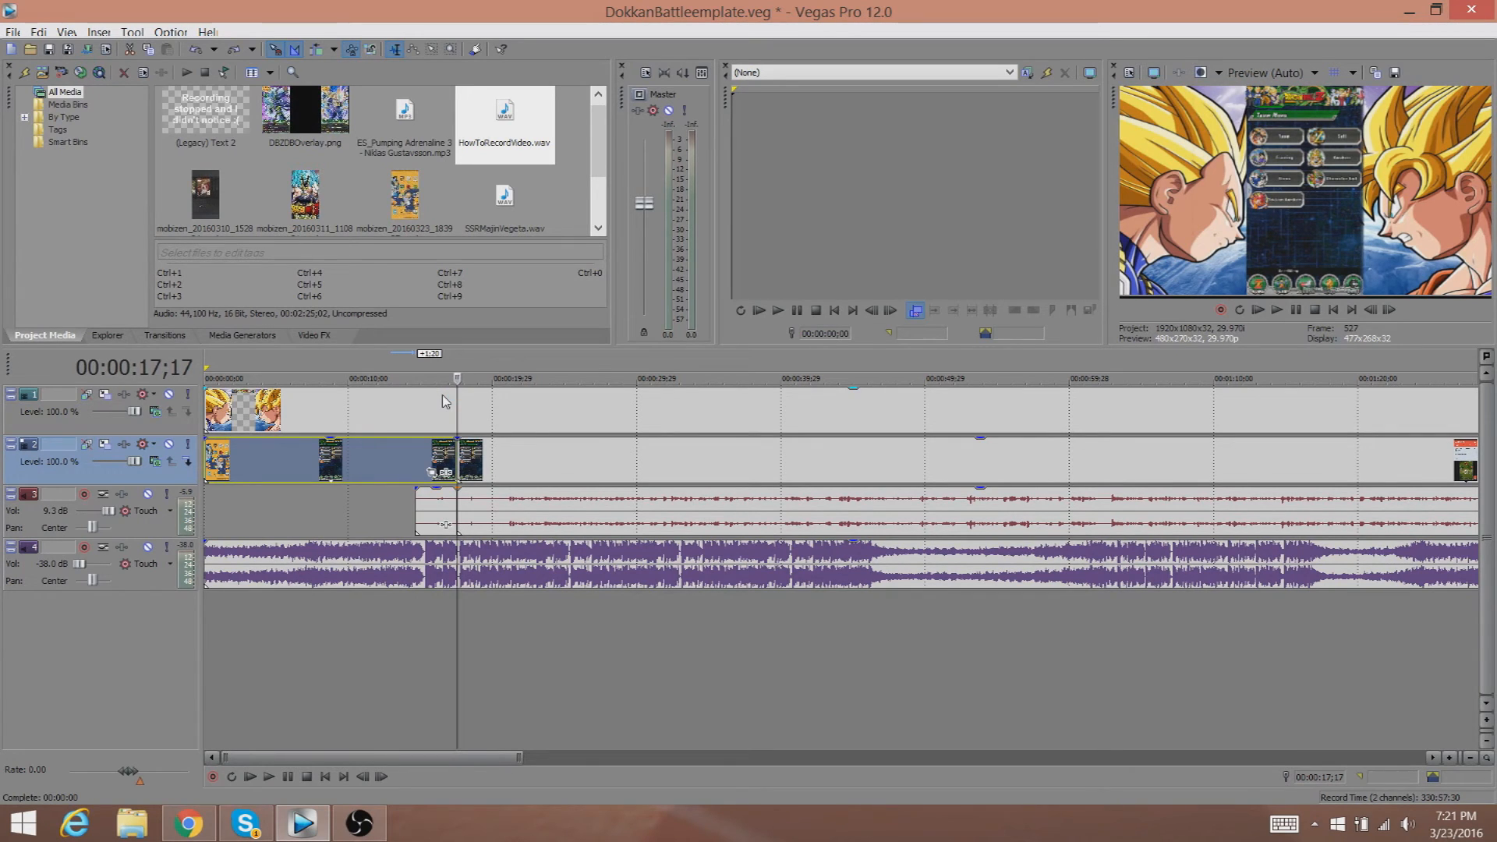
click(390, 511)
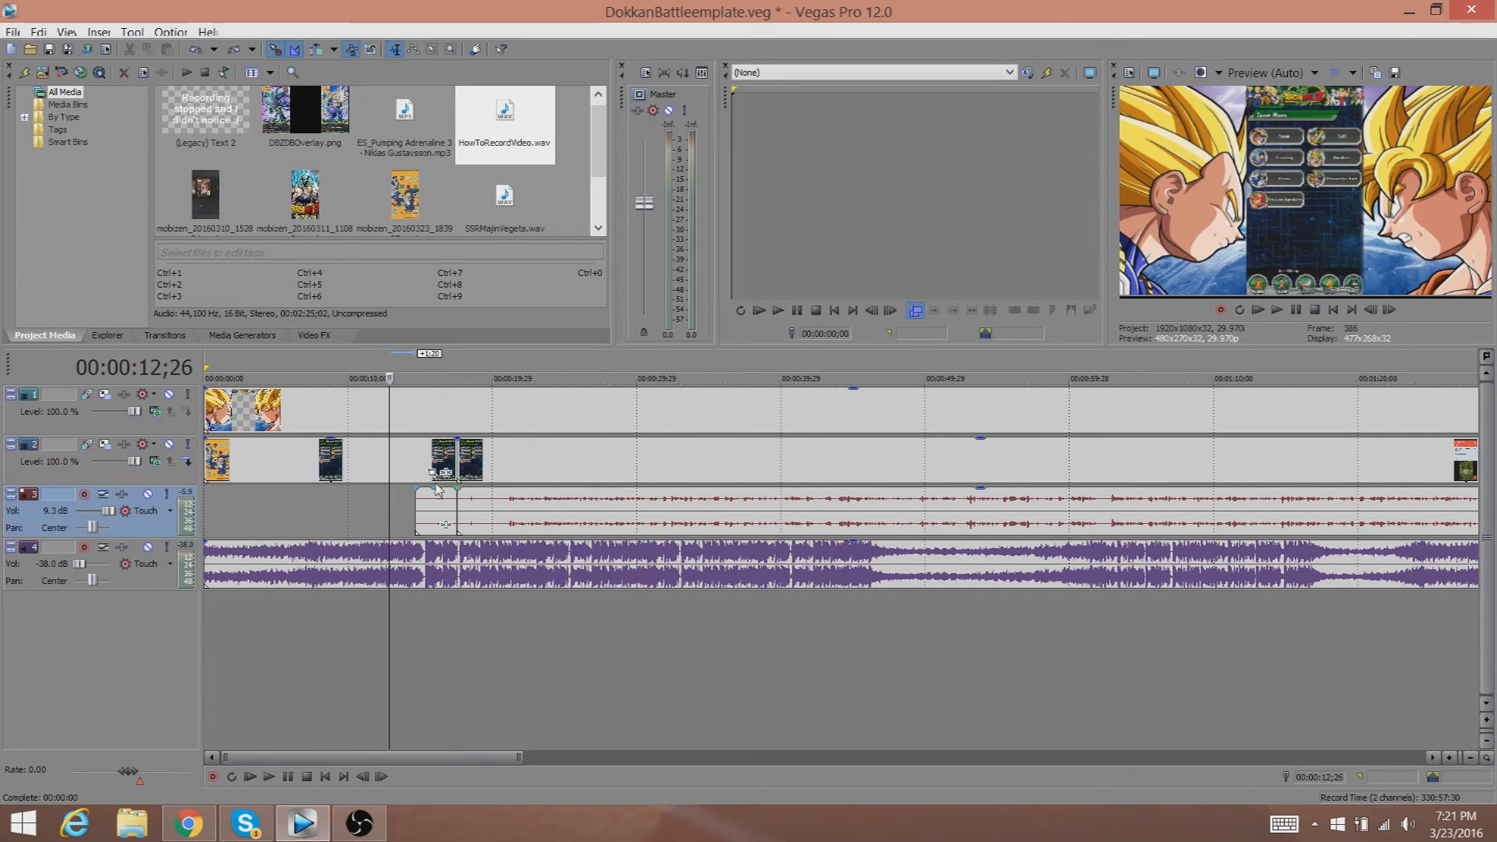
click(458, 421)
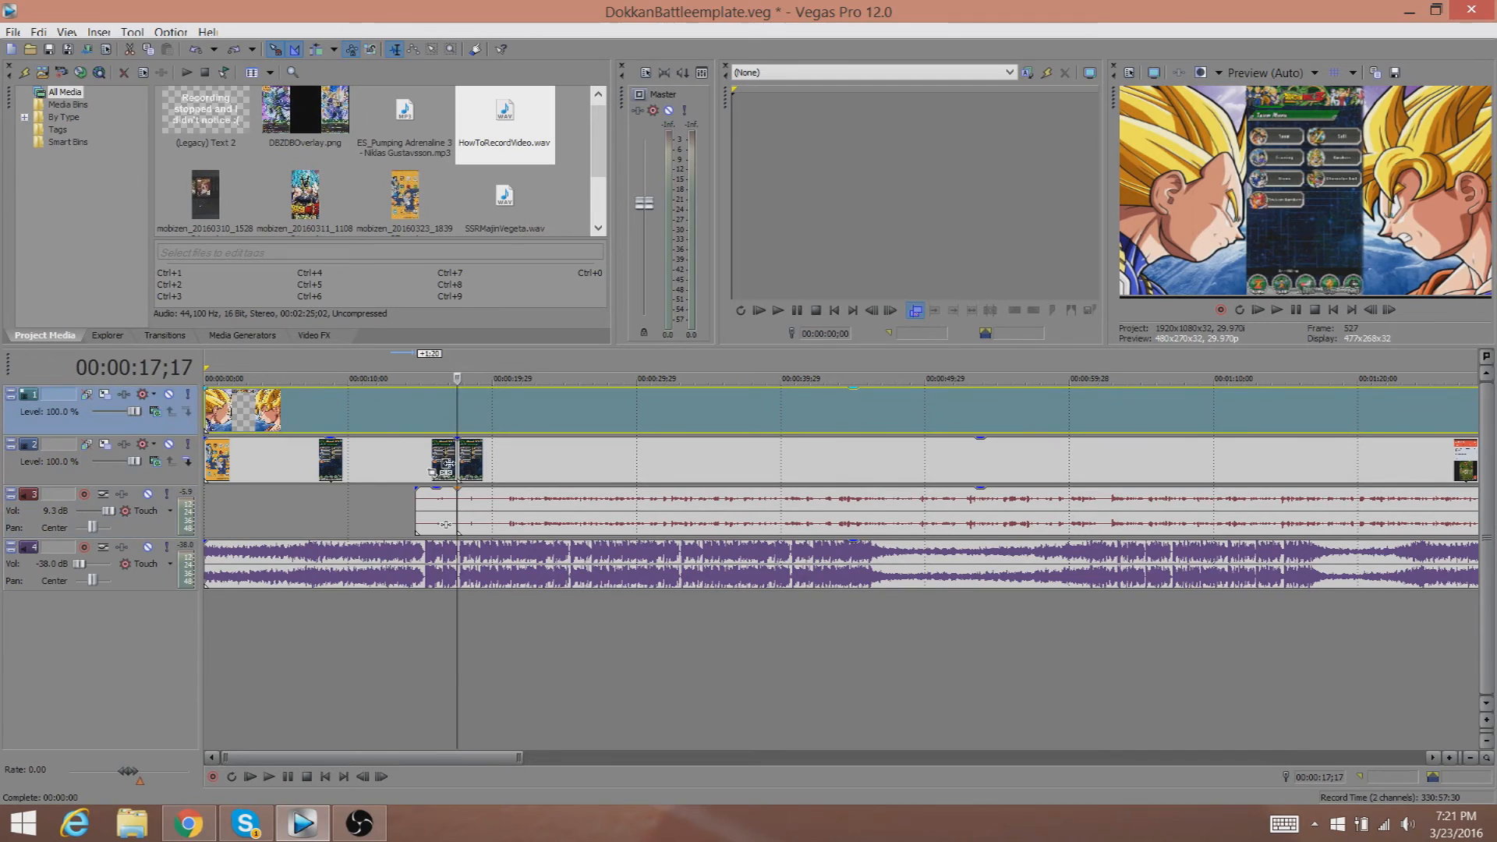
click(458, 665)
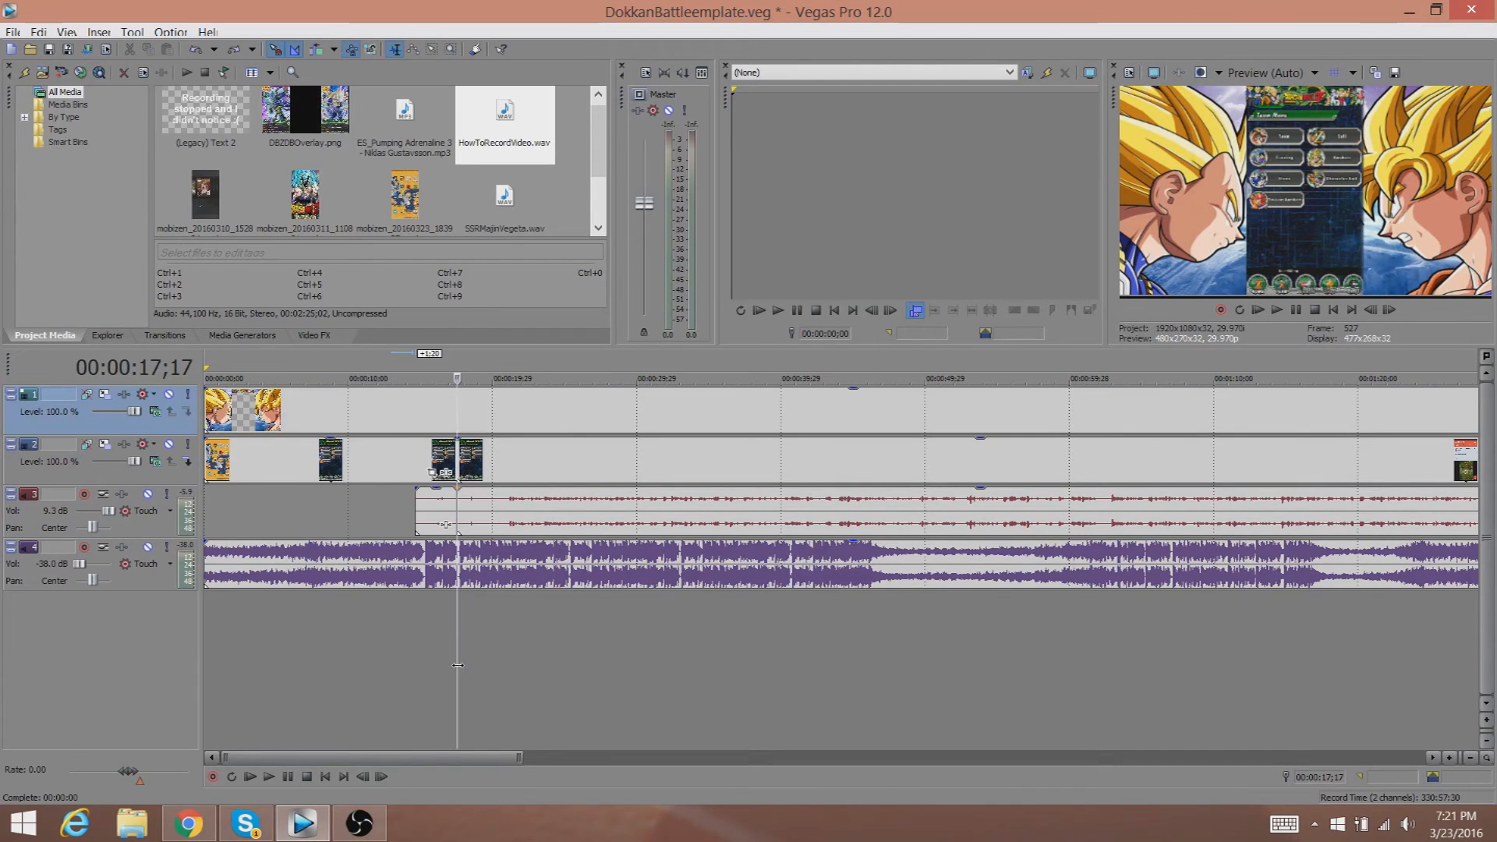
key(s)
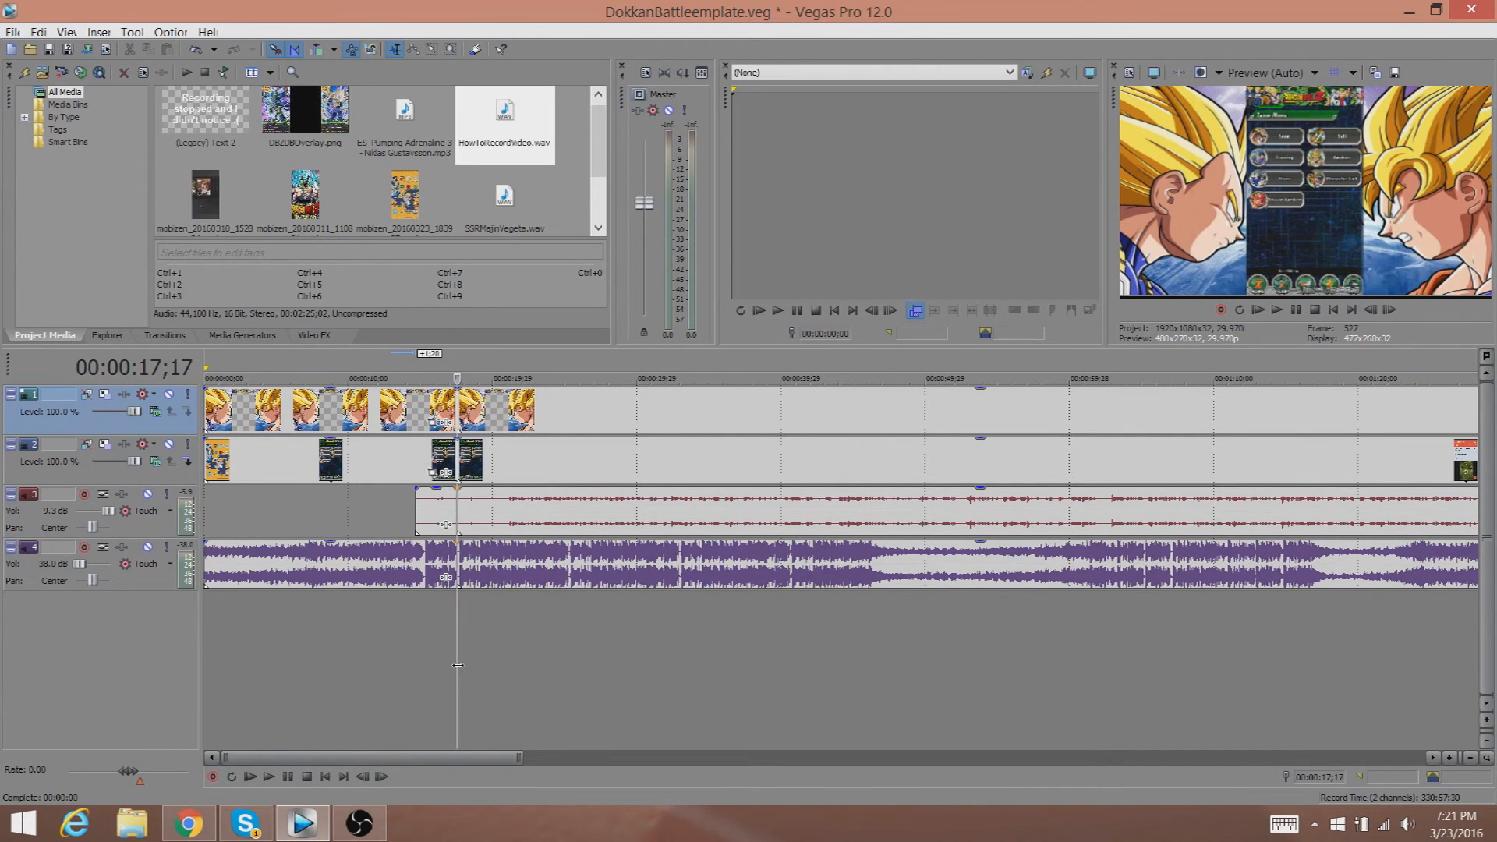
key(ctrl+z)
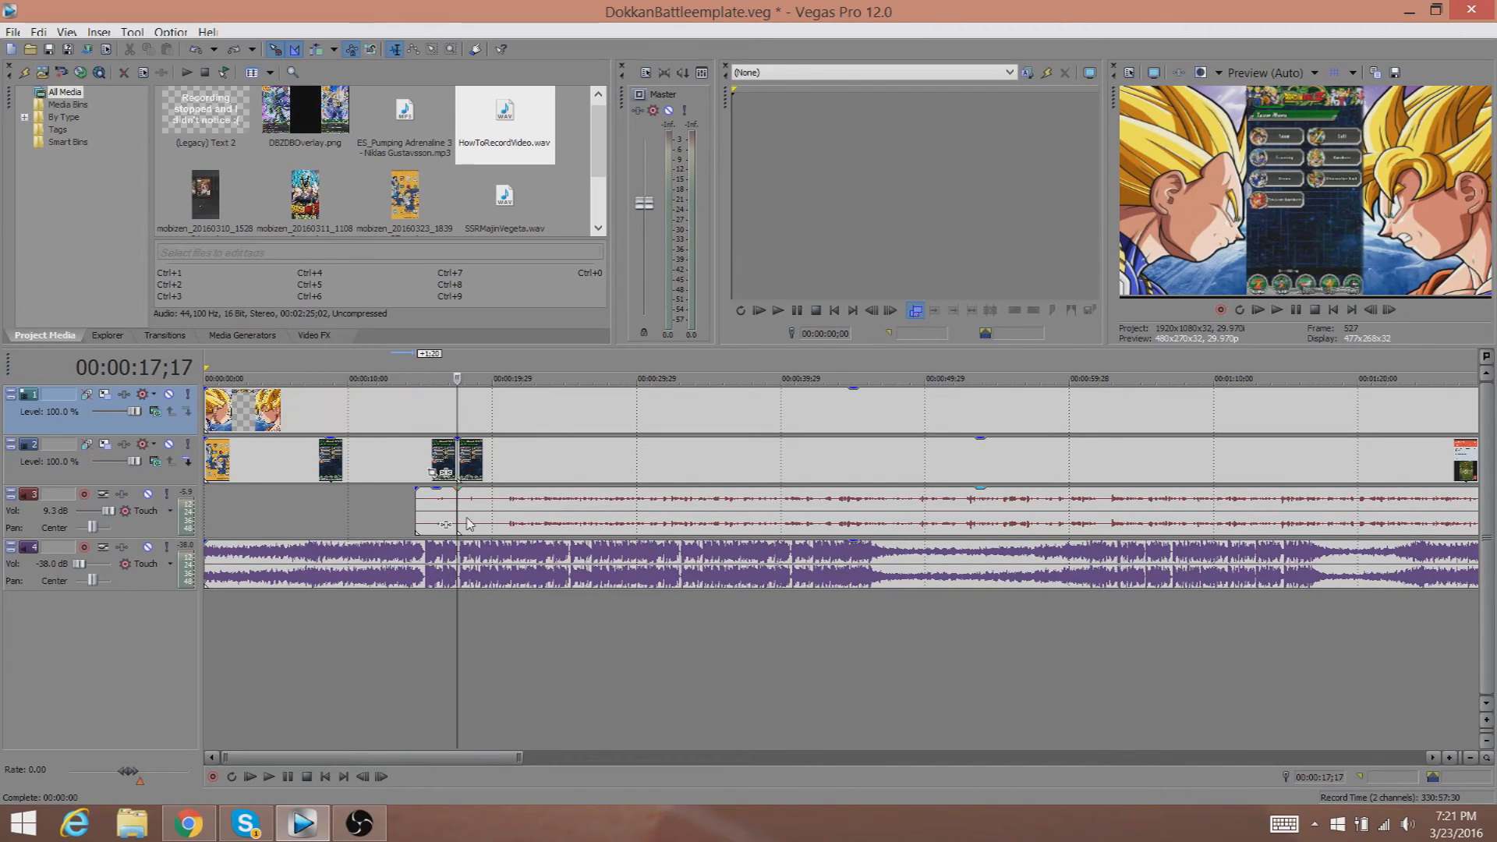
Delete the leading parts of the voice-over audio and gameplay video events before 00:00:17;17.
click(470, 512)
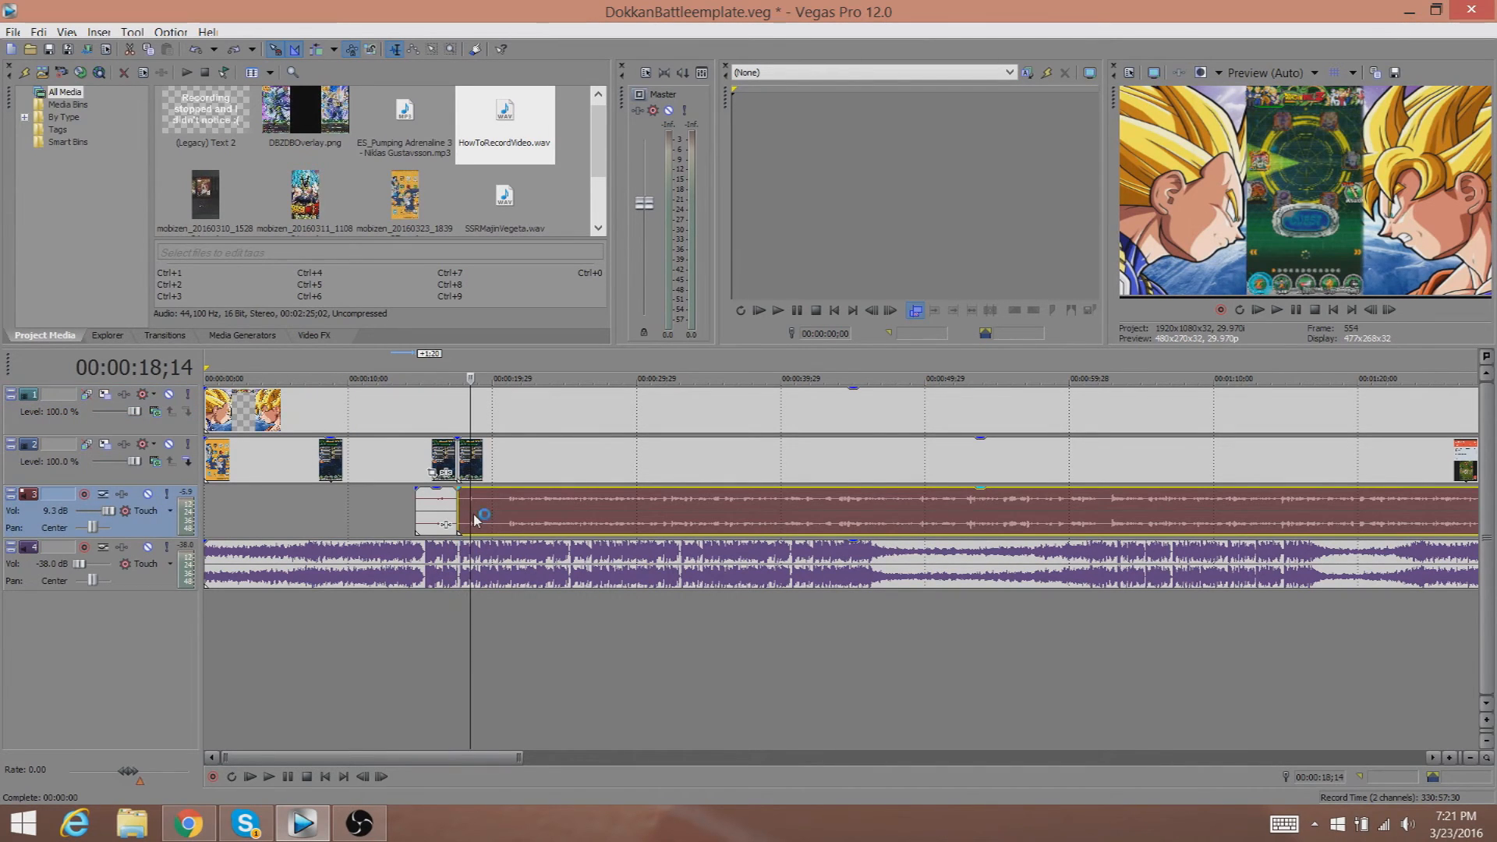
click(458, 460)
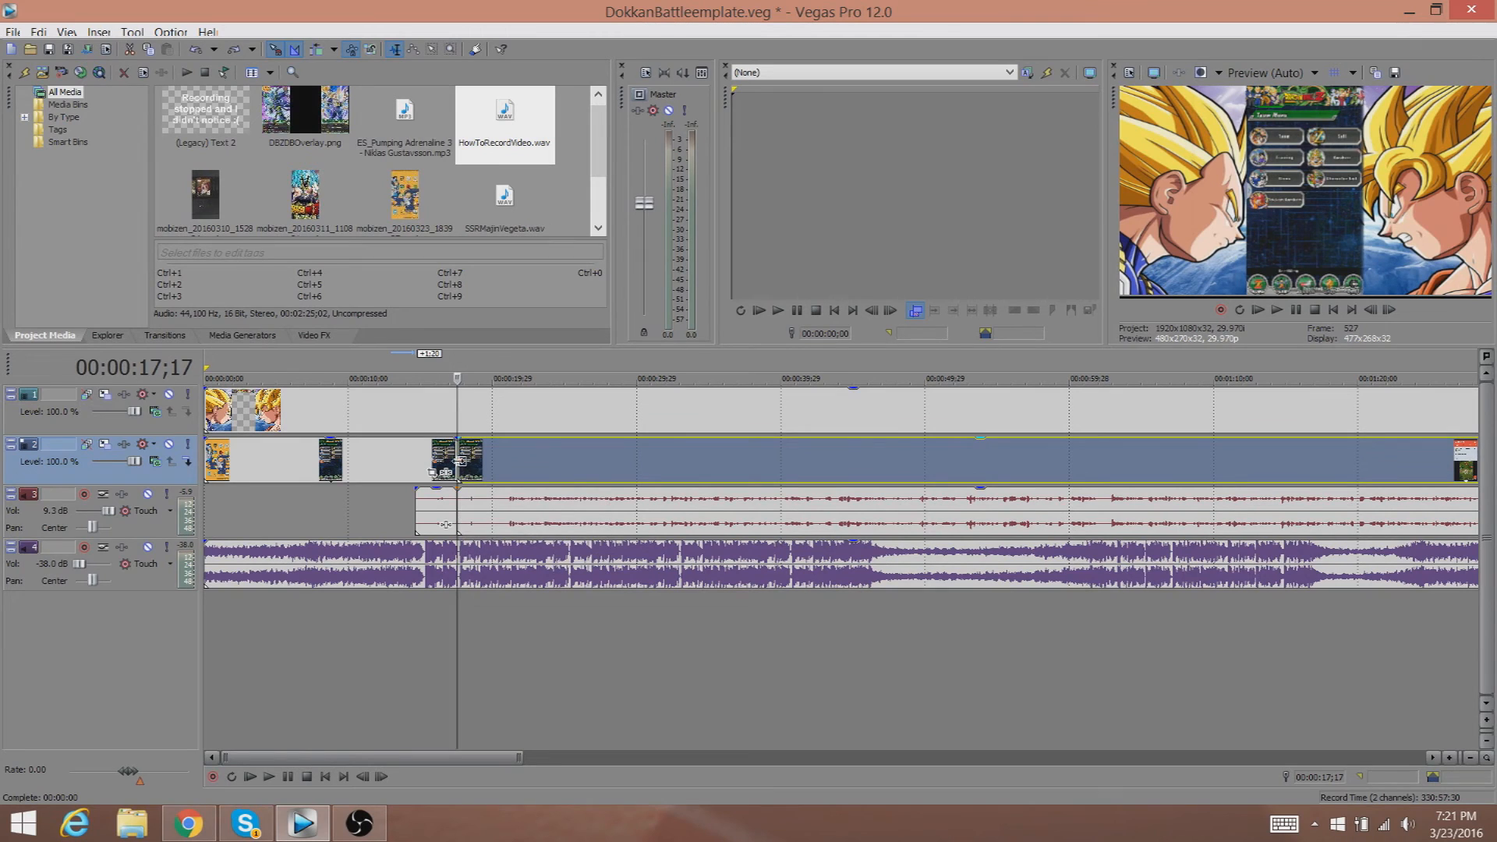
click(429, 523)
key(Delete)
click(377, 466)
key(Delete)
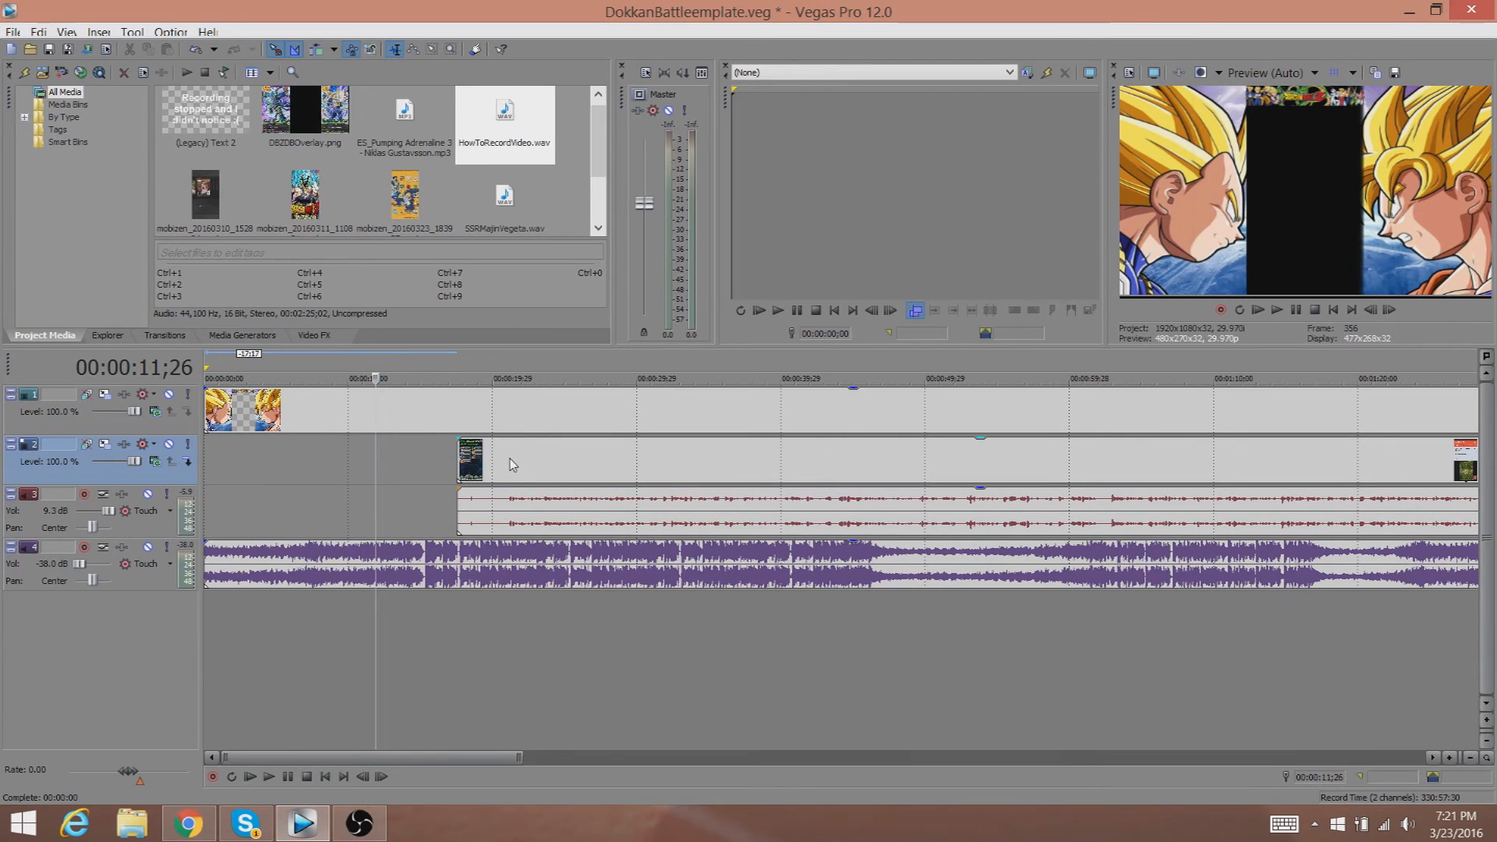
Split the voice-over audio event where the gameplay video ends and delete its trailing part.
click(509, 458)
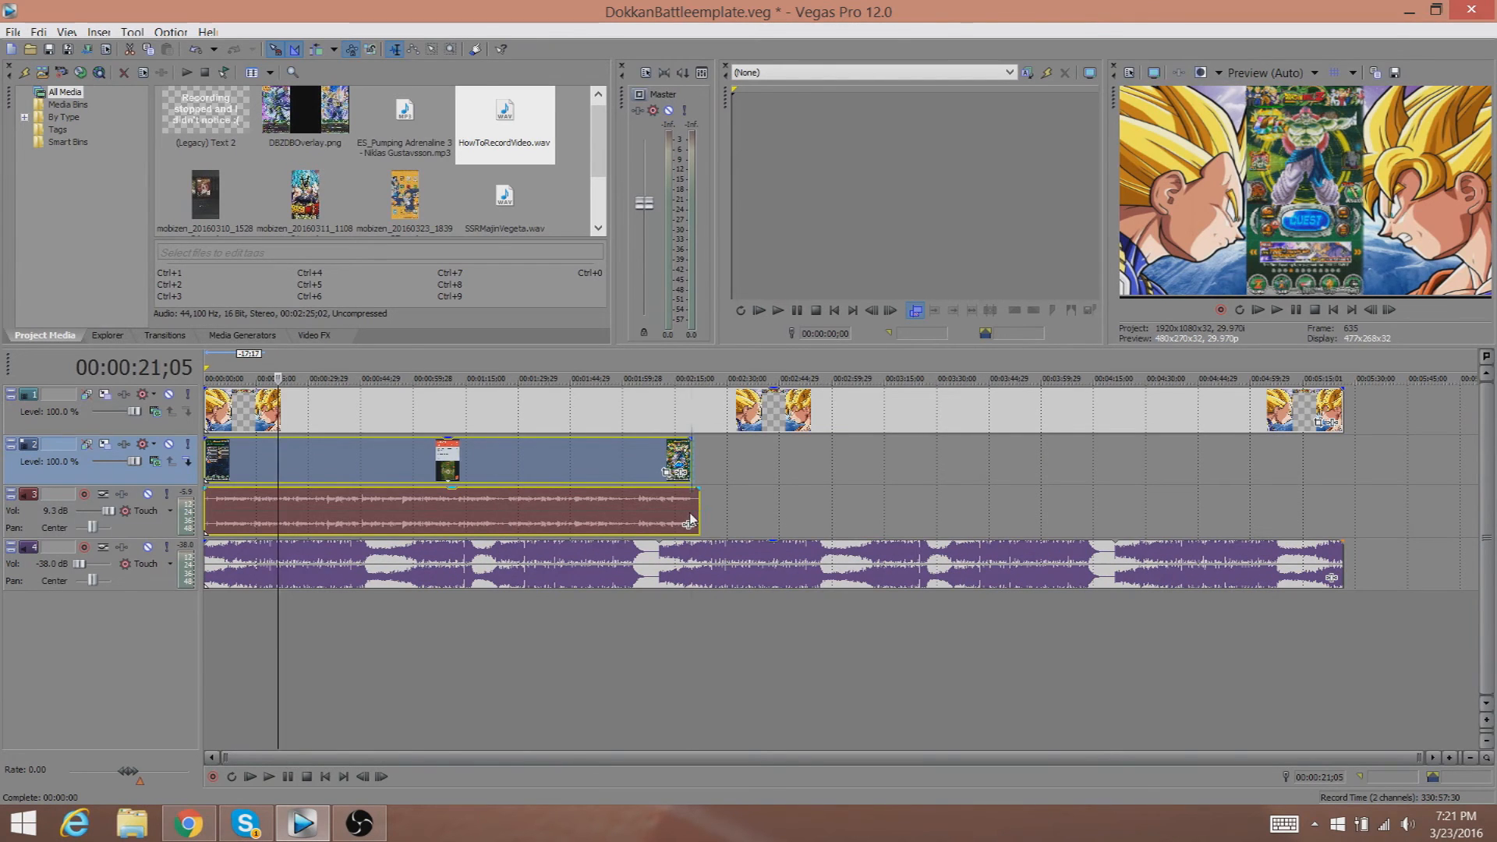
click(691, 516)
key(s)
key(Delete)
Trim the end of the background music event to line up with the video's end at about 00:02:19;26.
mouse_move(774, 549)
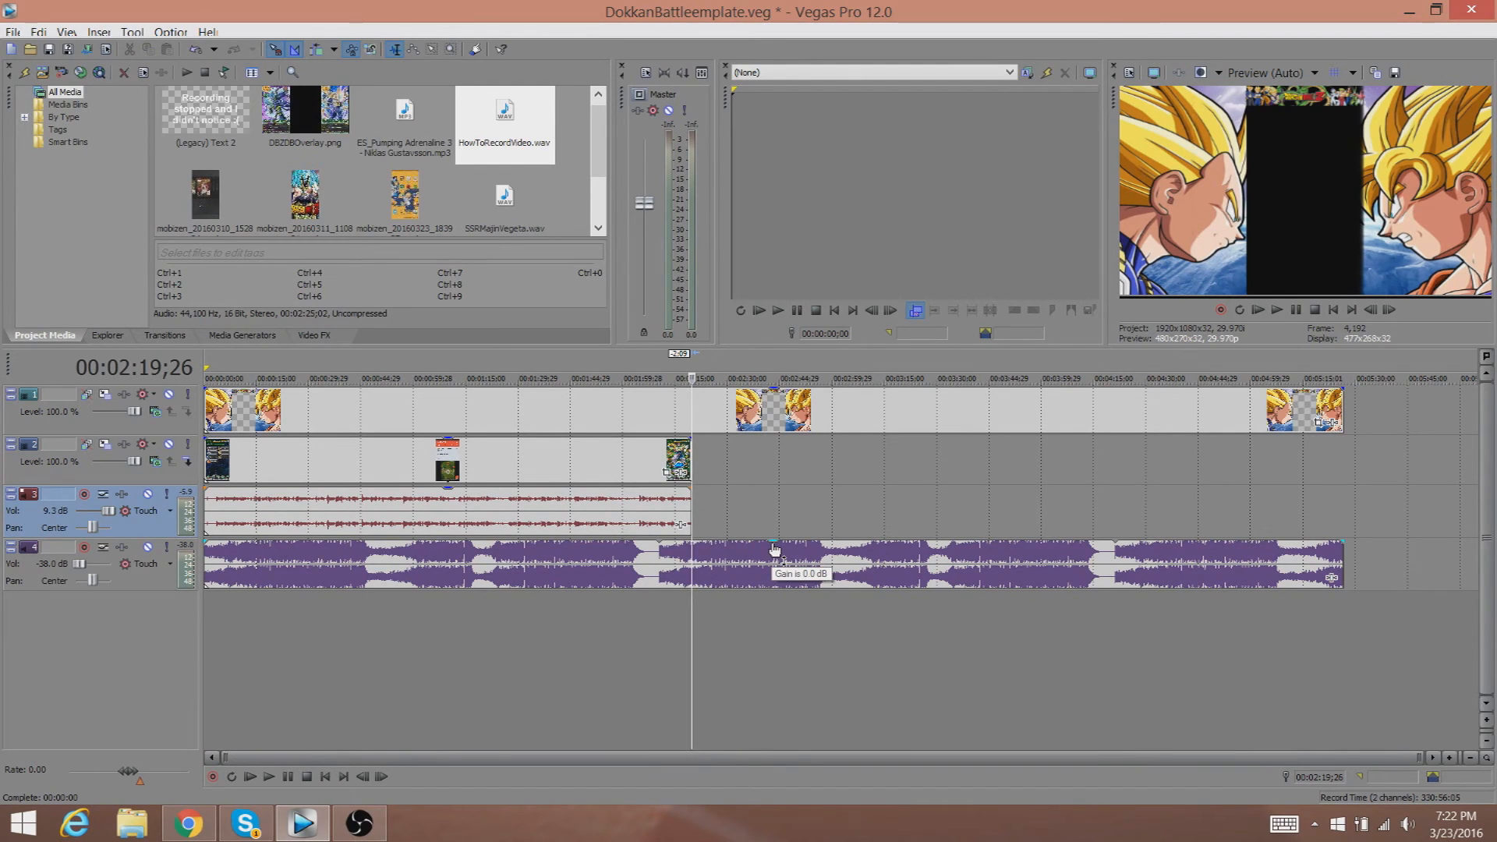
click(696, 567)
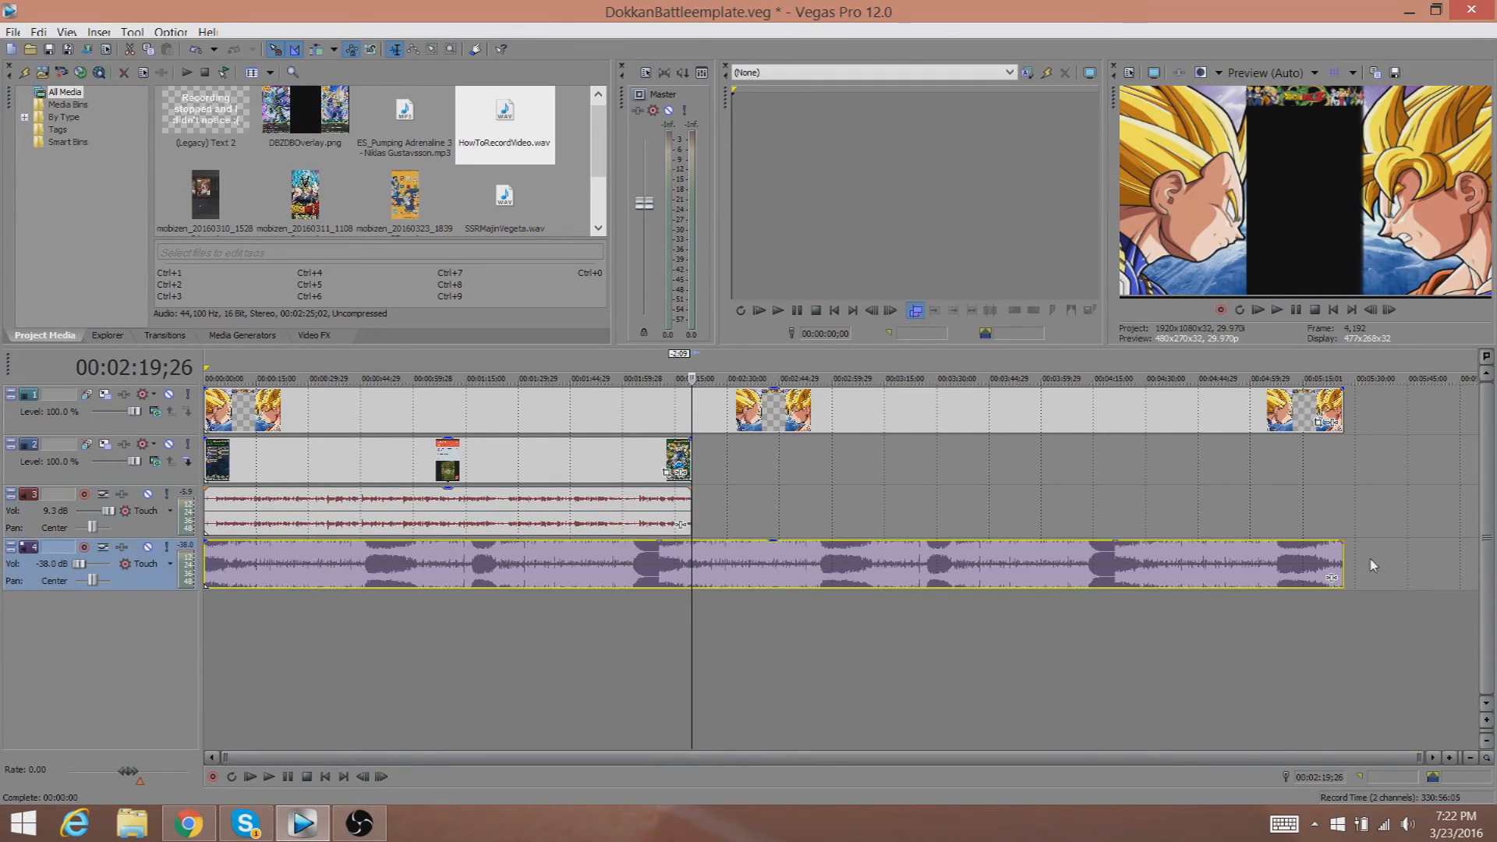
drag(1342, 557, 660, 574)
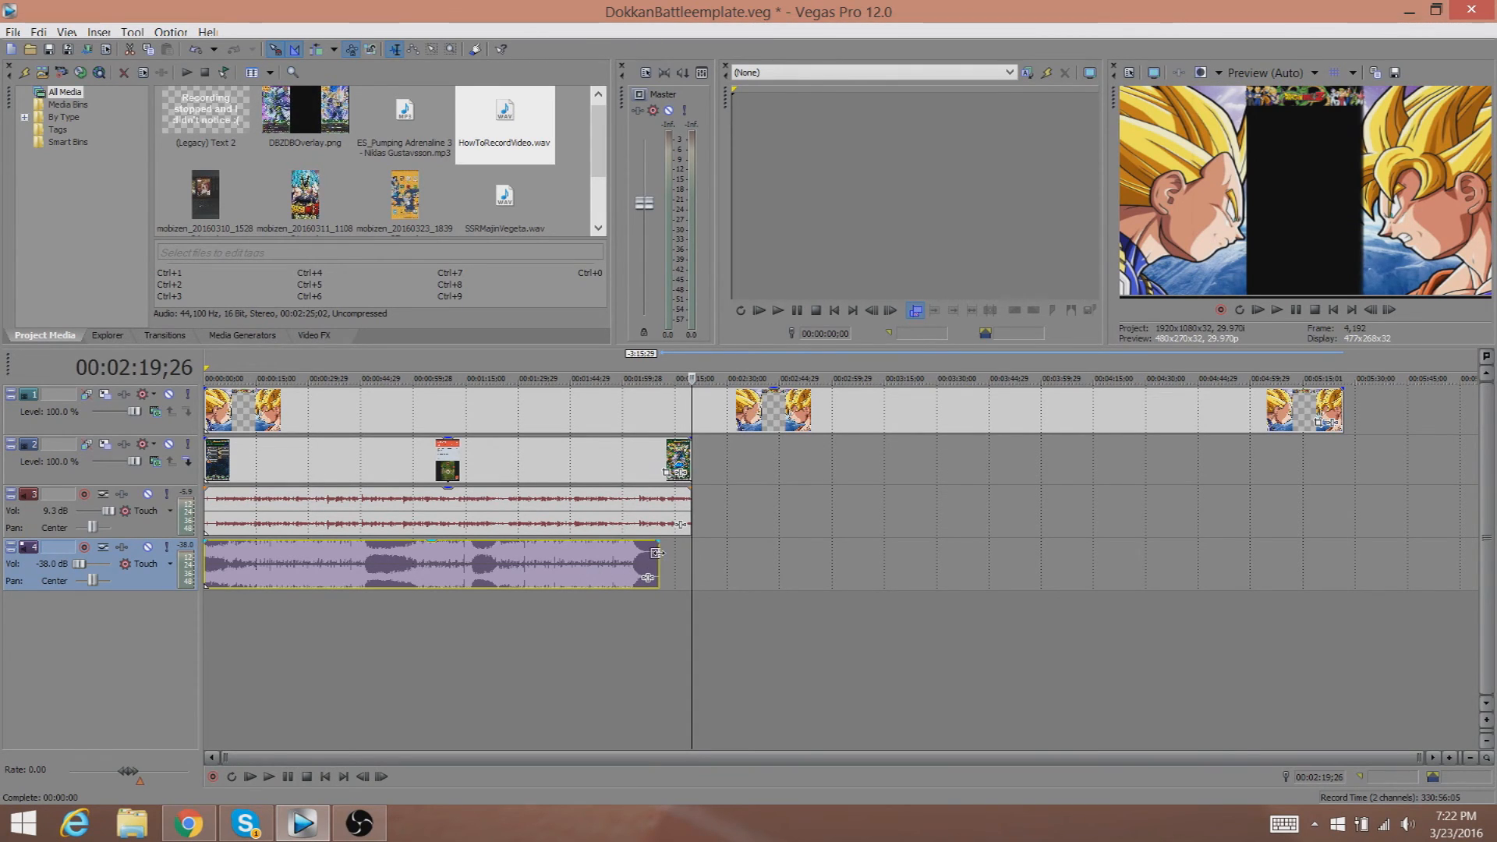
drag(658, 561, 738, 552)
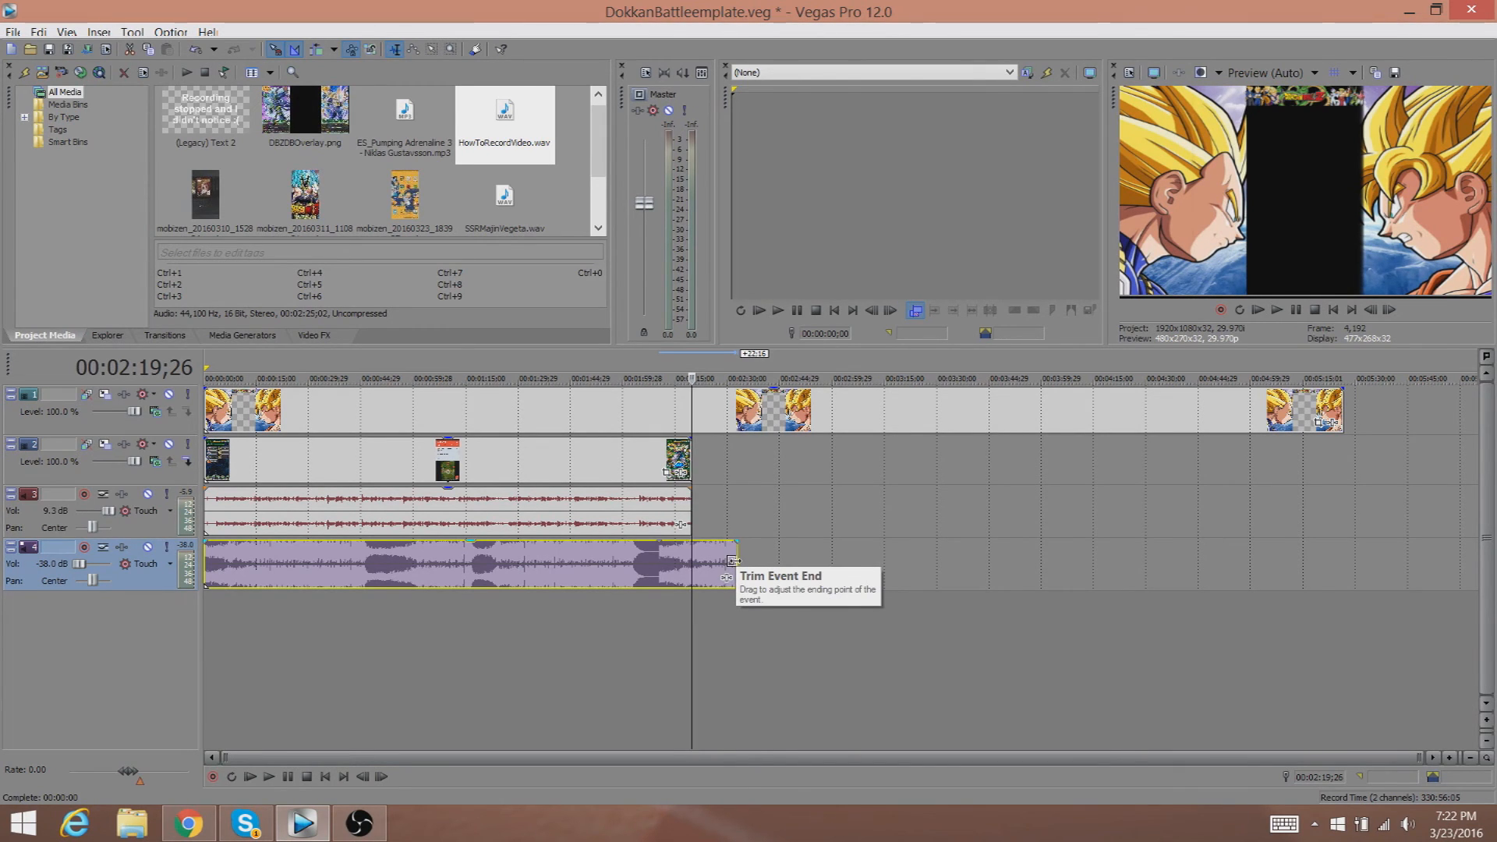
drag(733, 560, 691, 559)
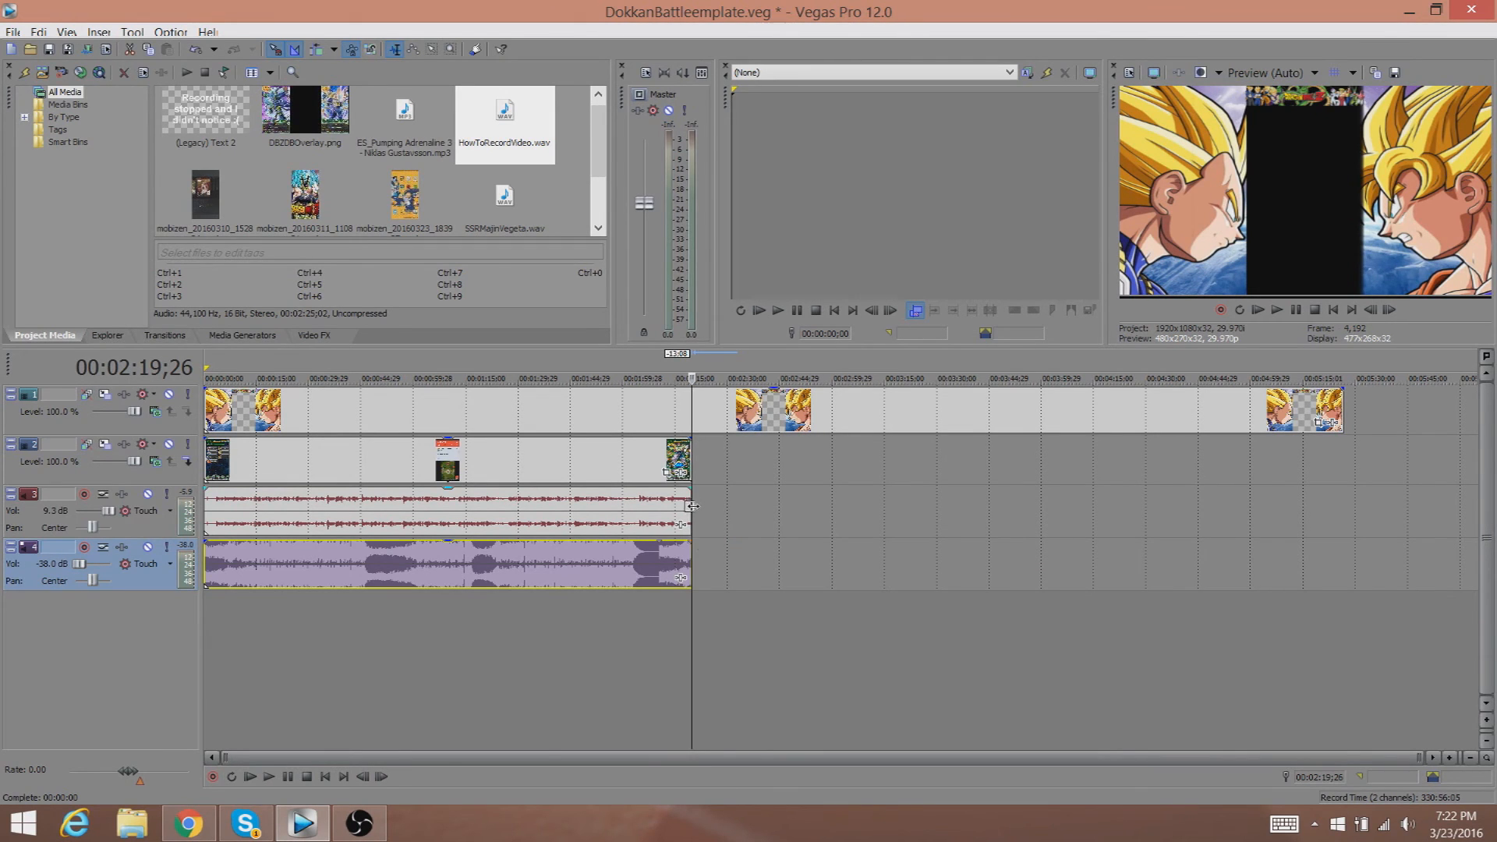
Trim the end of the top overlay event to the same end point as the video.
drag(1342, 417, 691, 404)
click(626, 409)
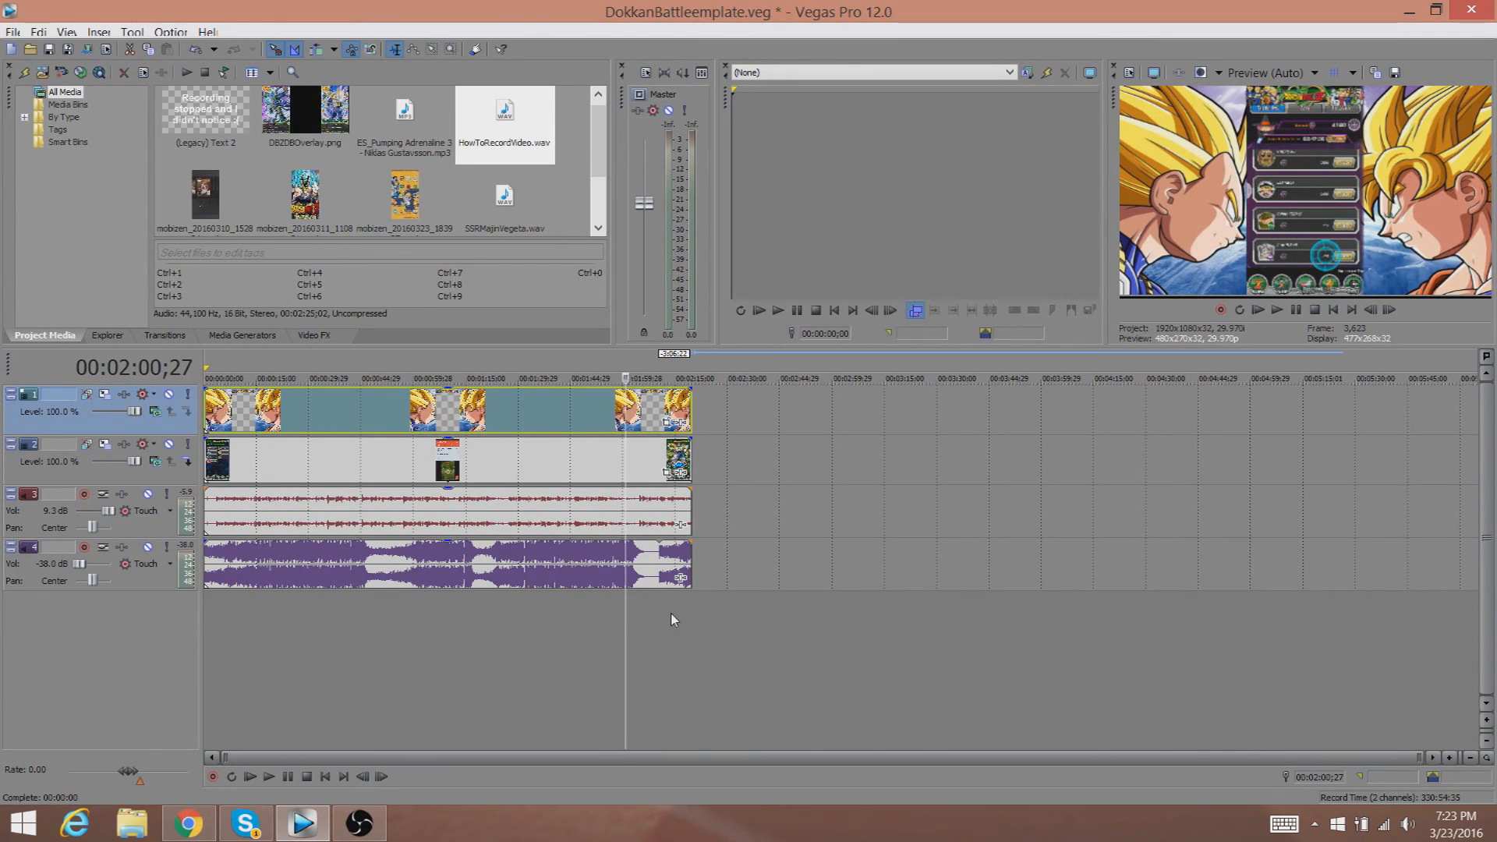
Select the whole project from the start to the end of the video as the loop region.
drag(694, 619, 621, 624)
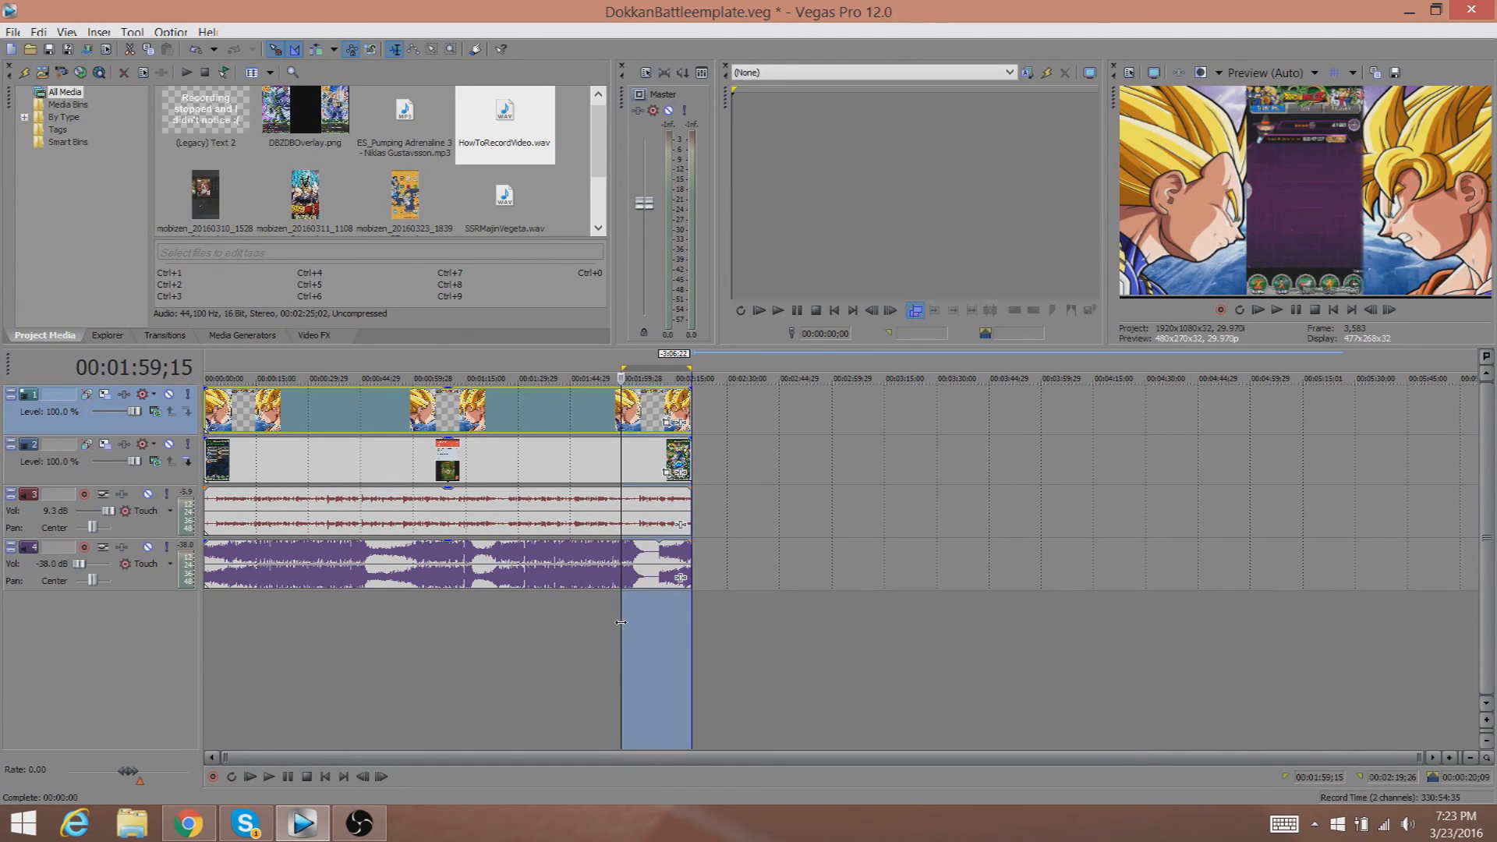
click(719, 642)
click(682, 639)
click(691, 638)
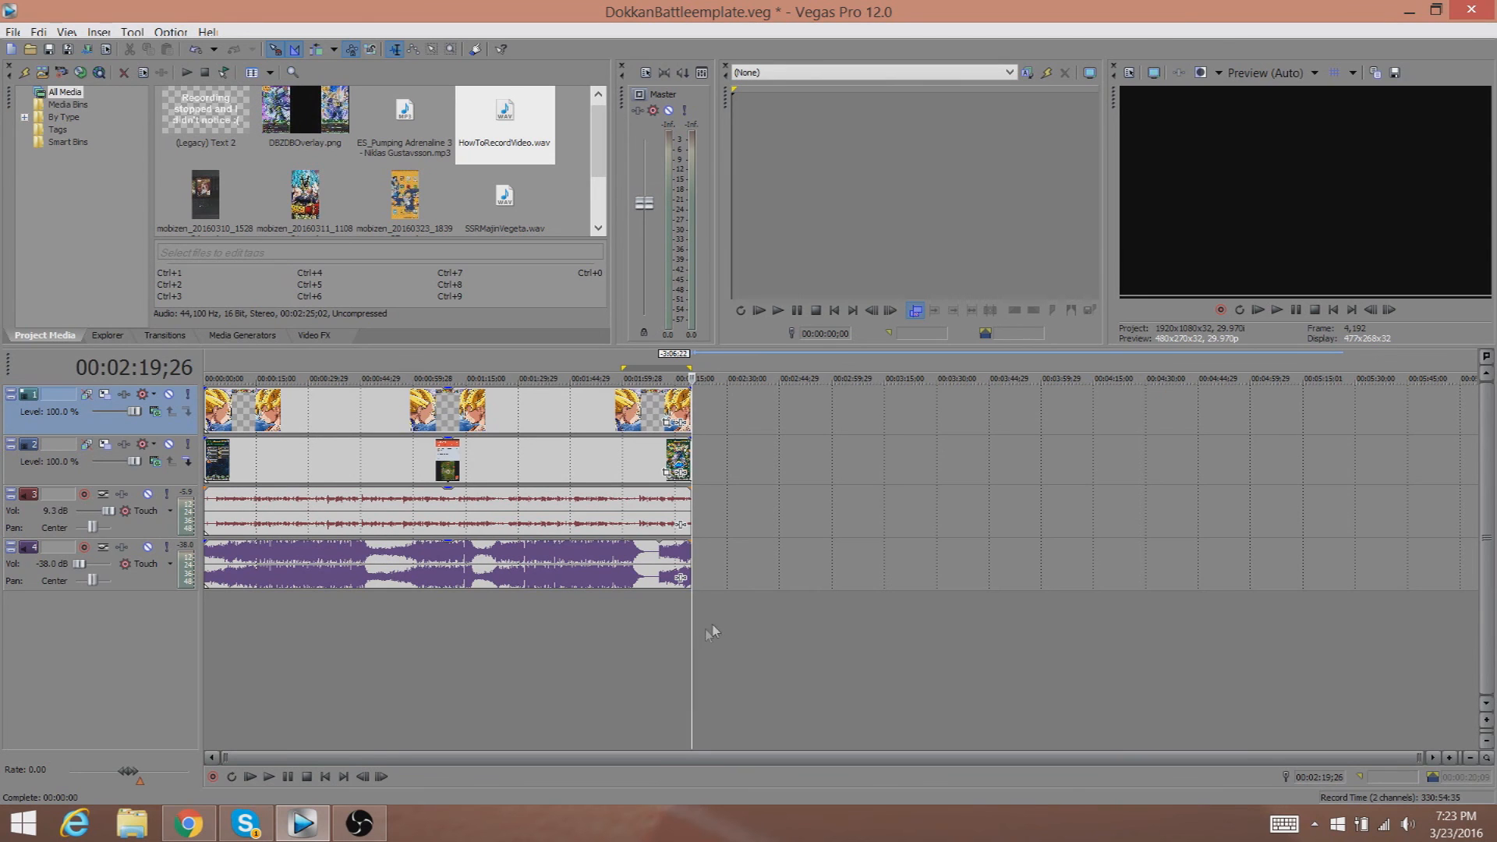
click(705, 634)
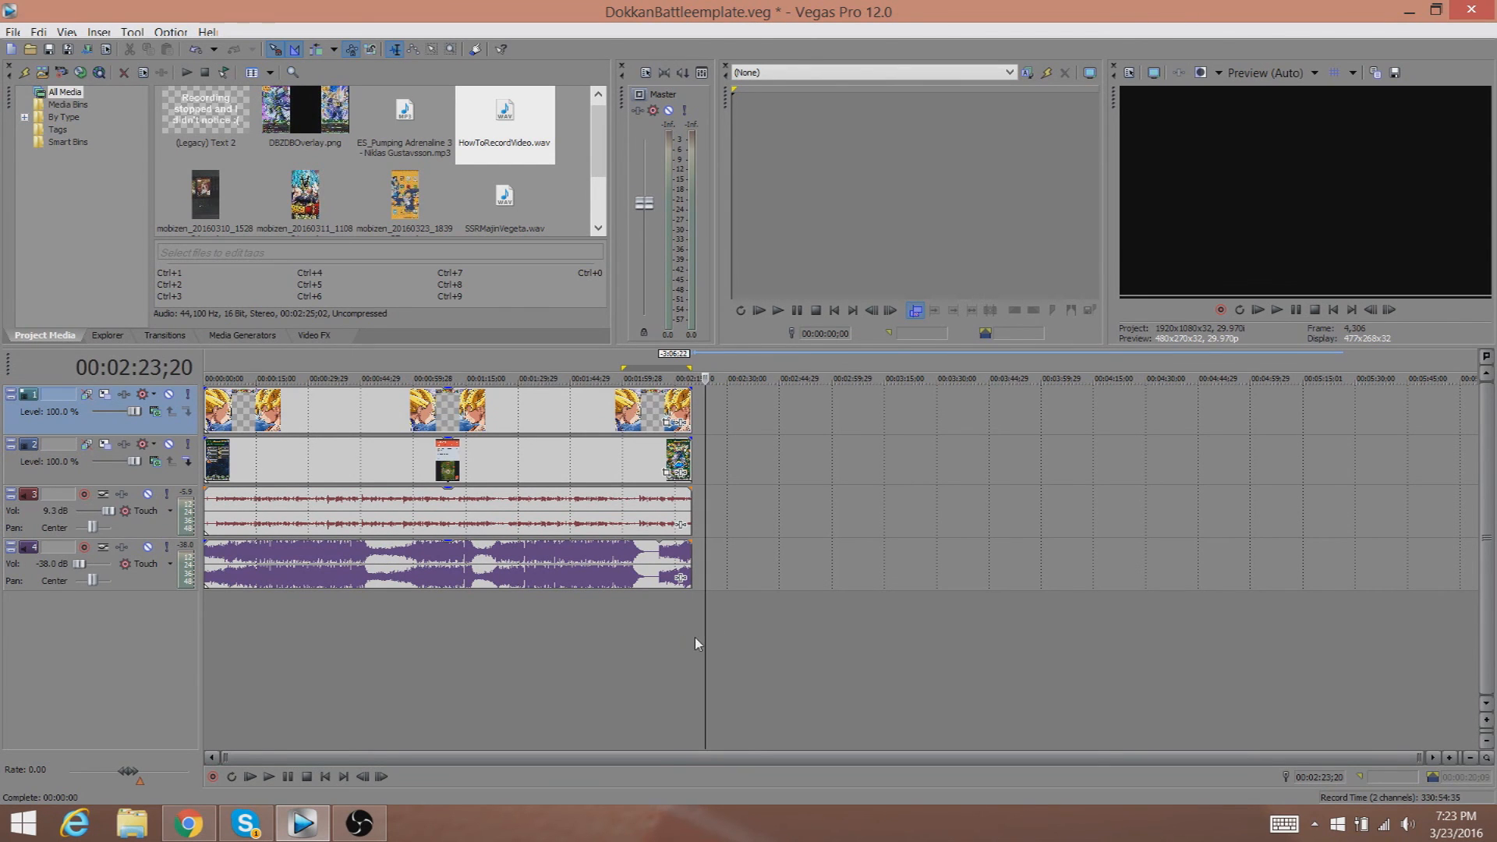
drag(677, 639, 153, 625)
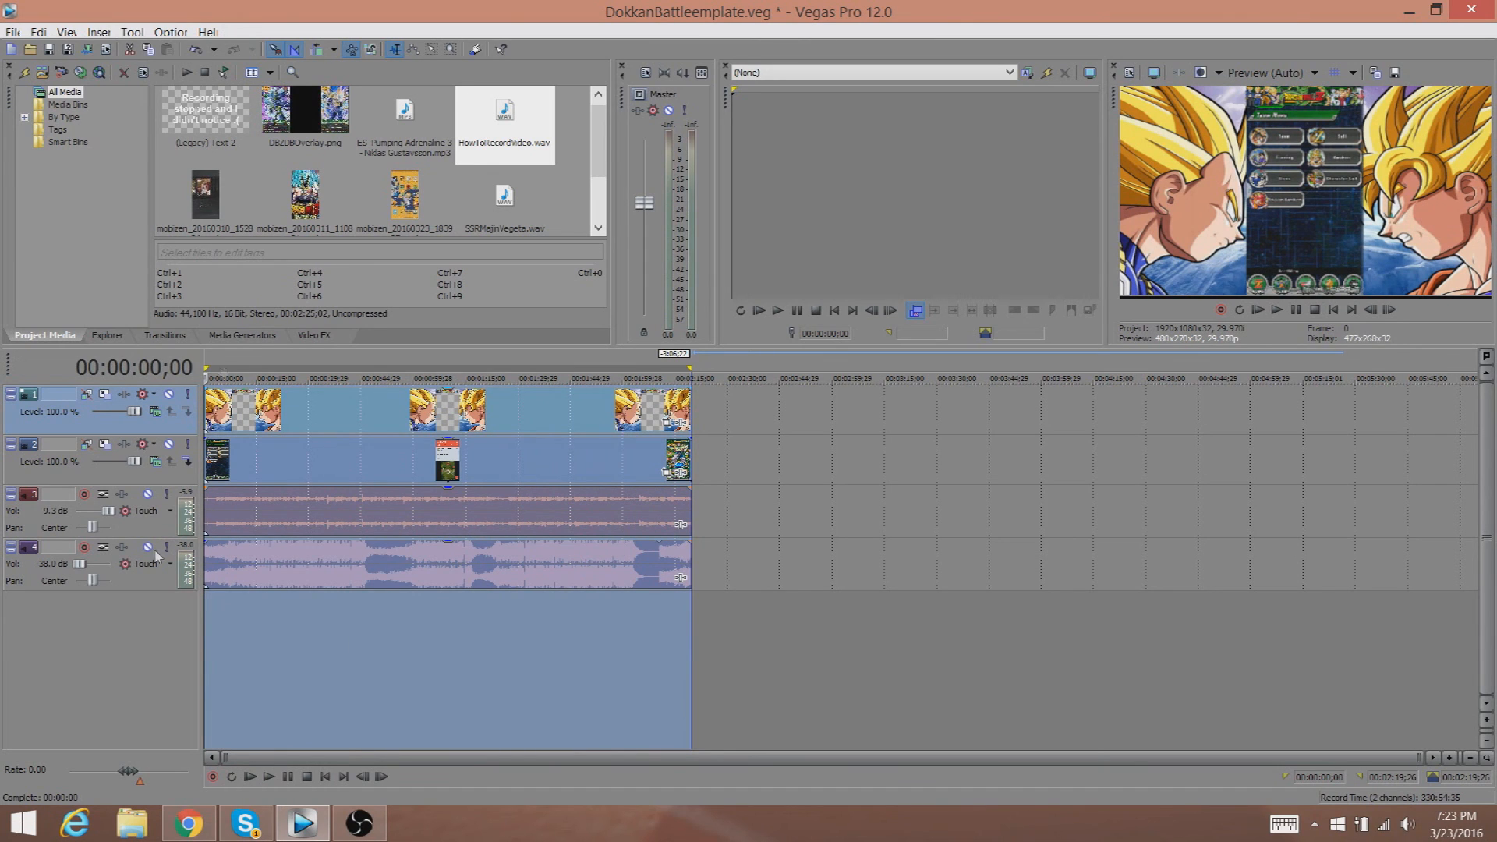
Render the loop region as DokkanBattleemplate.wmv using the 8 Mbps HD 1080-30p Video template.
click(88, 51)
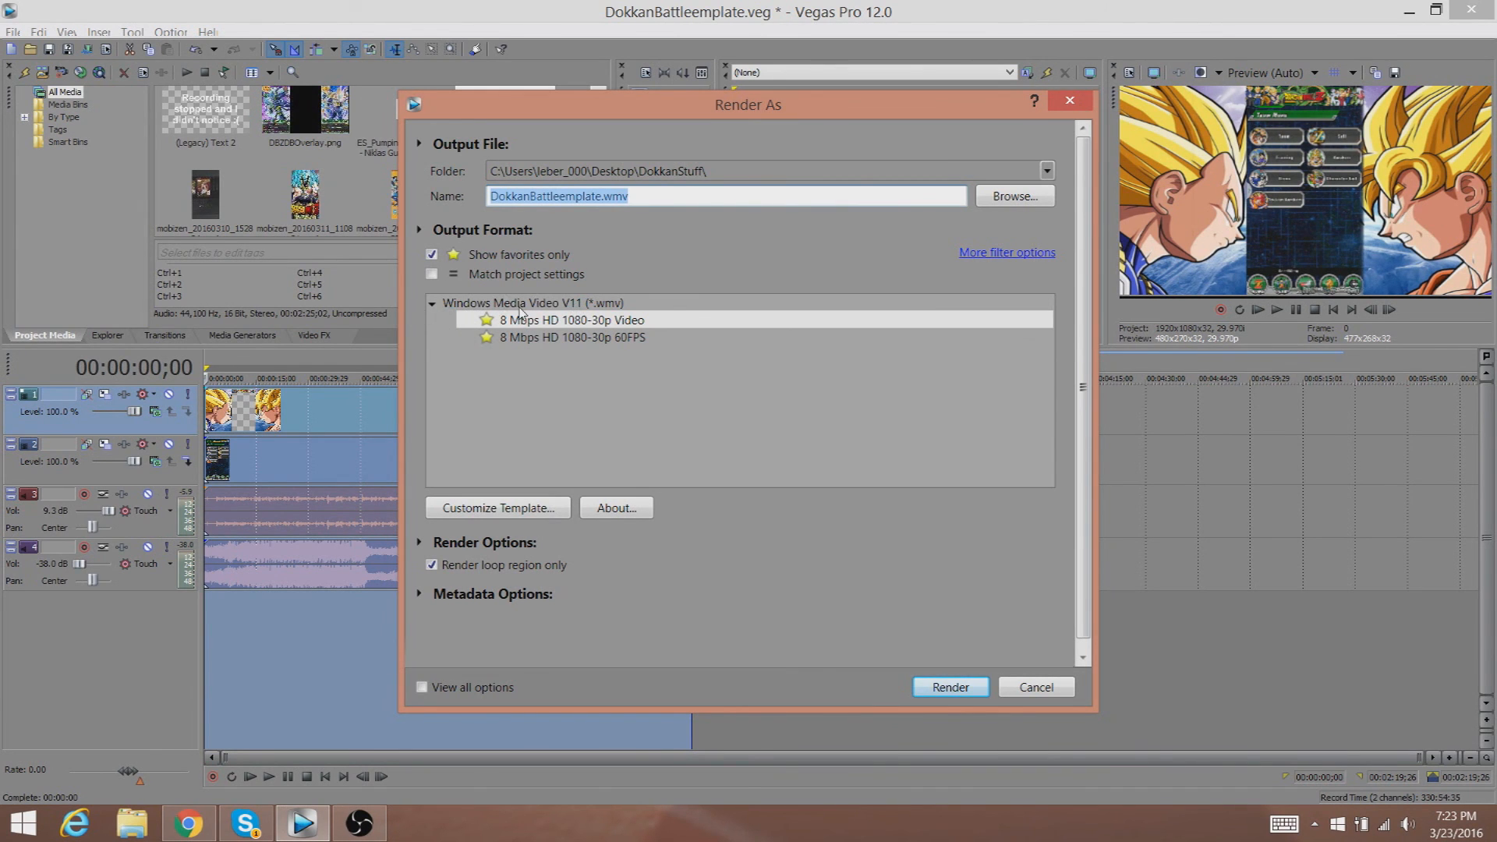
click(432, 254)
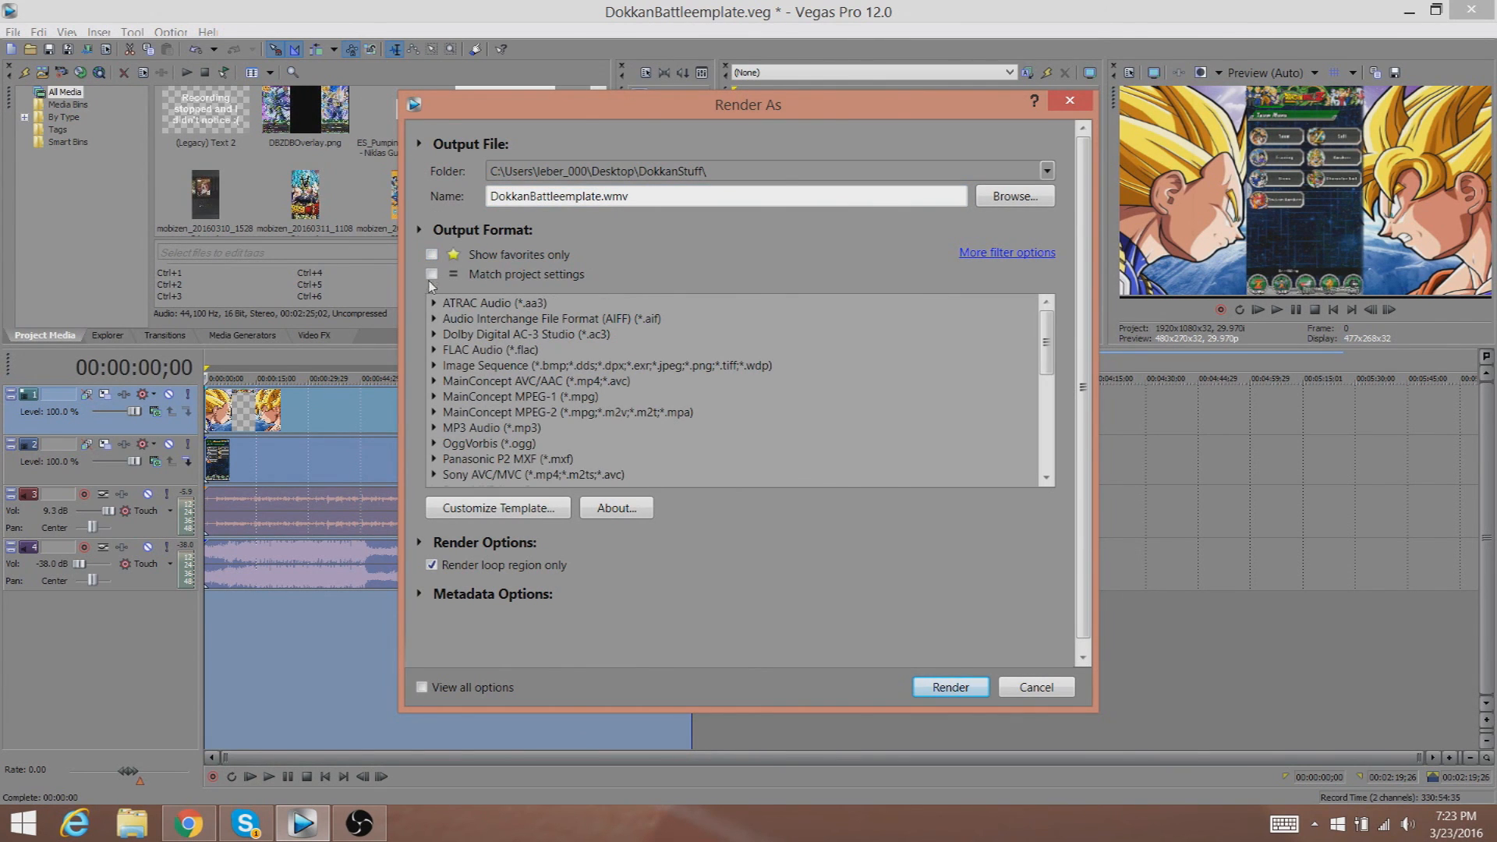
click(432, 255)
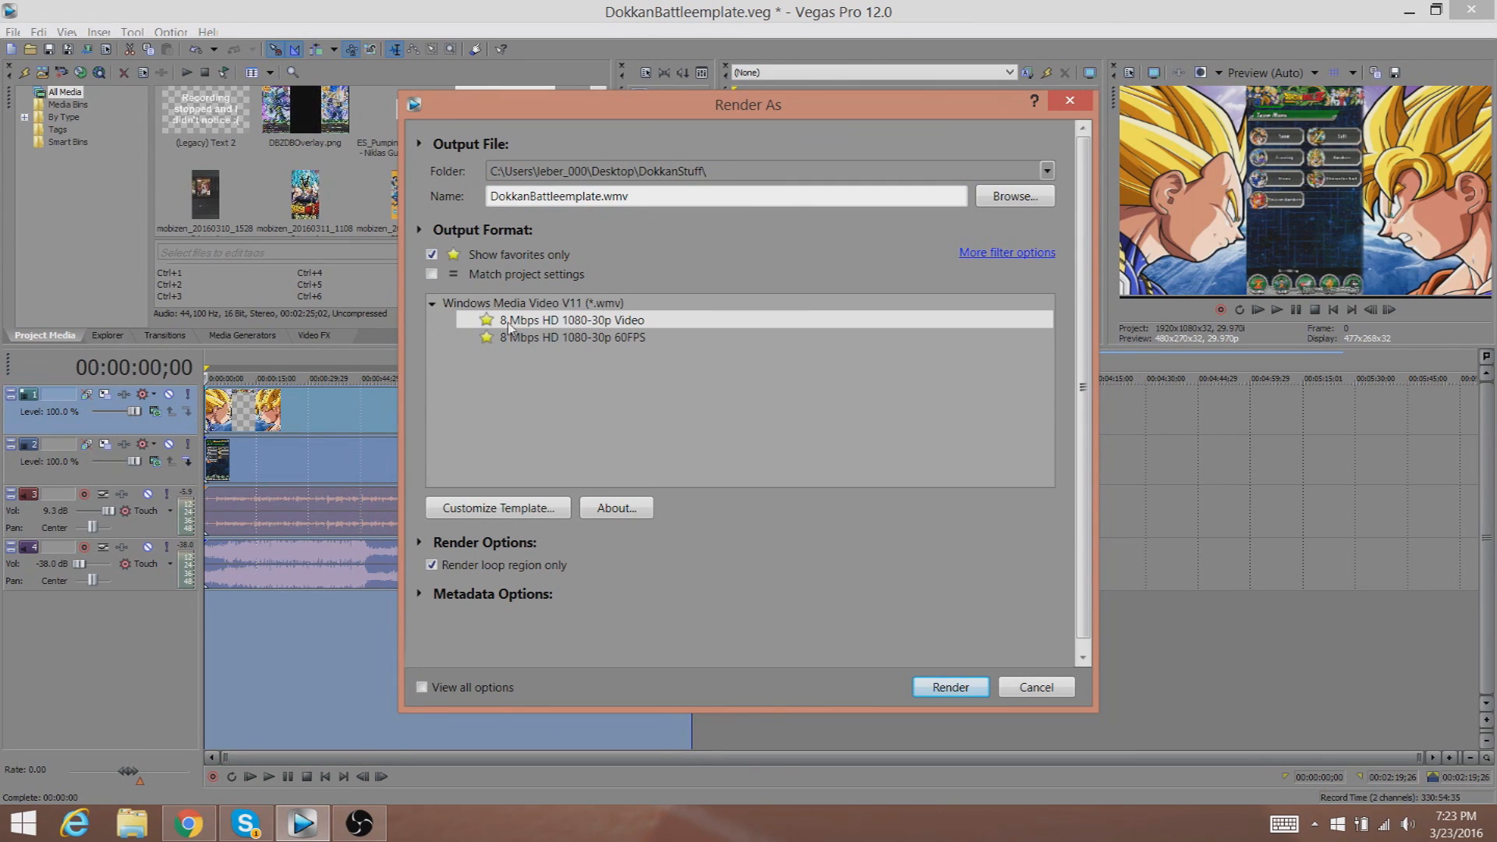
click(612, 339)
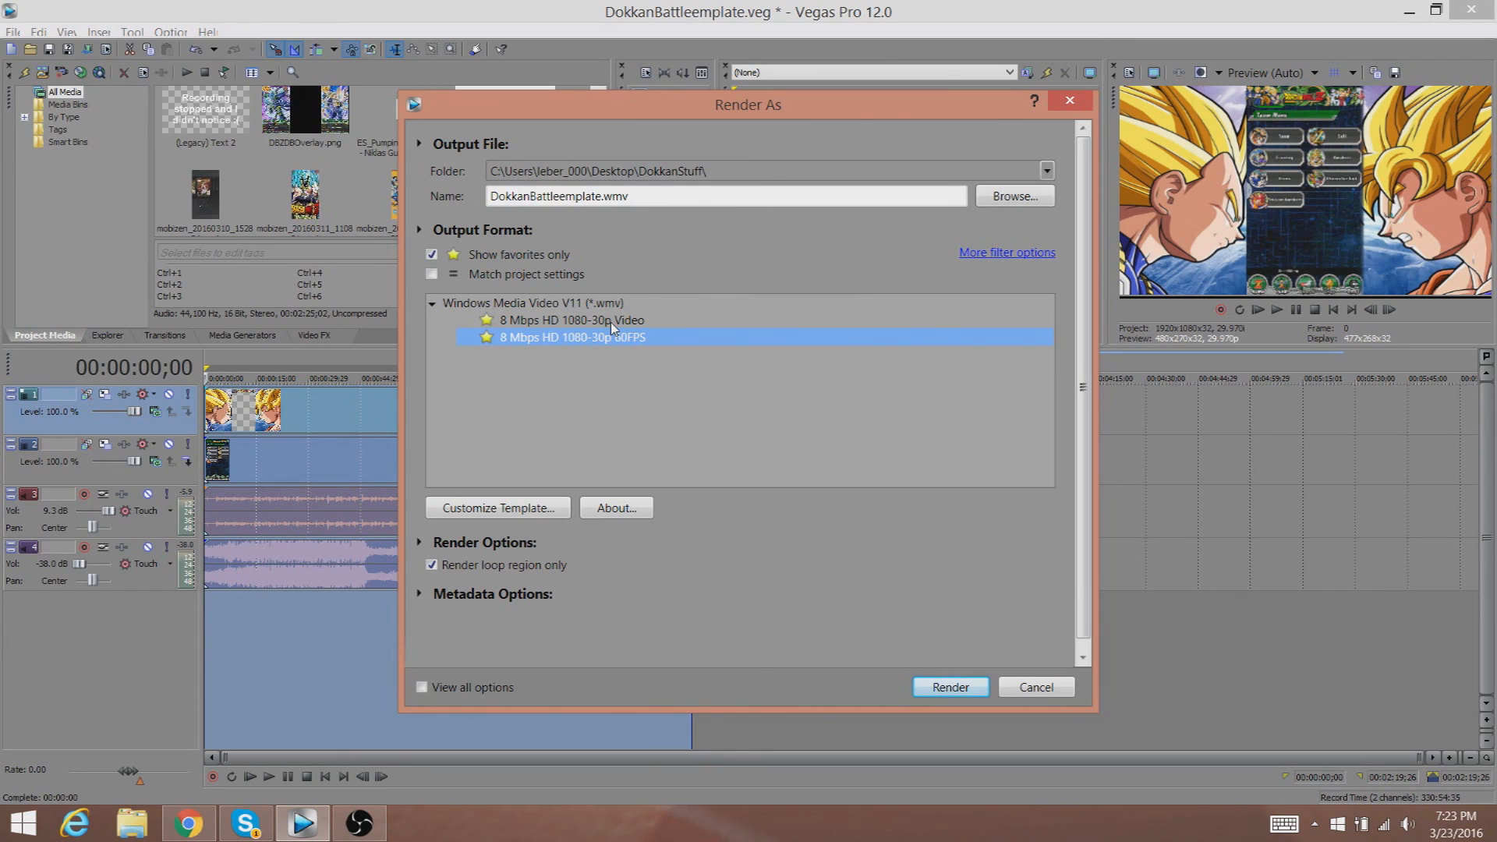
click(610, 321)
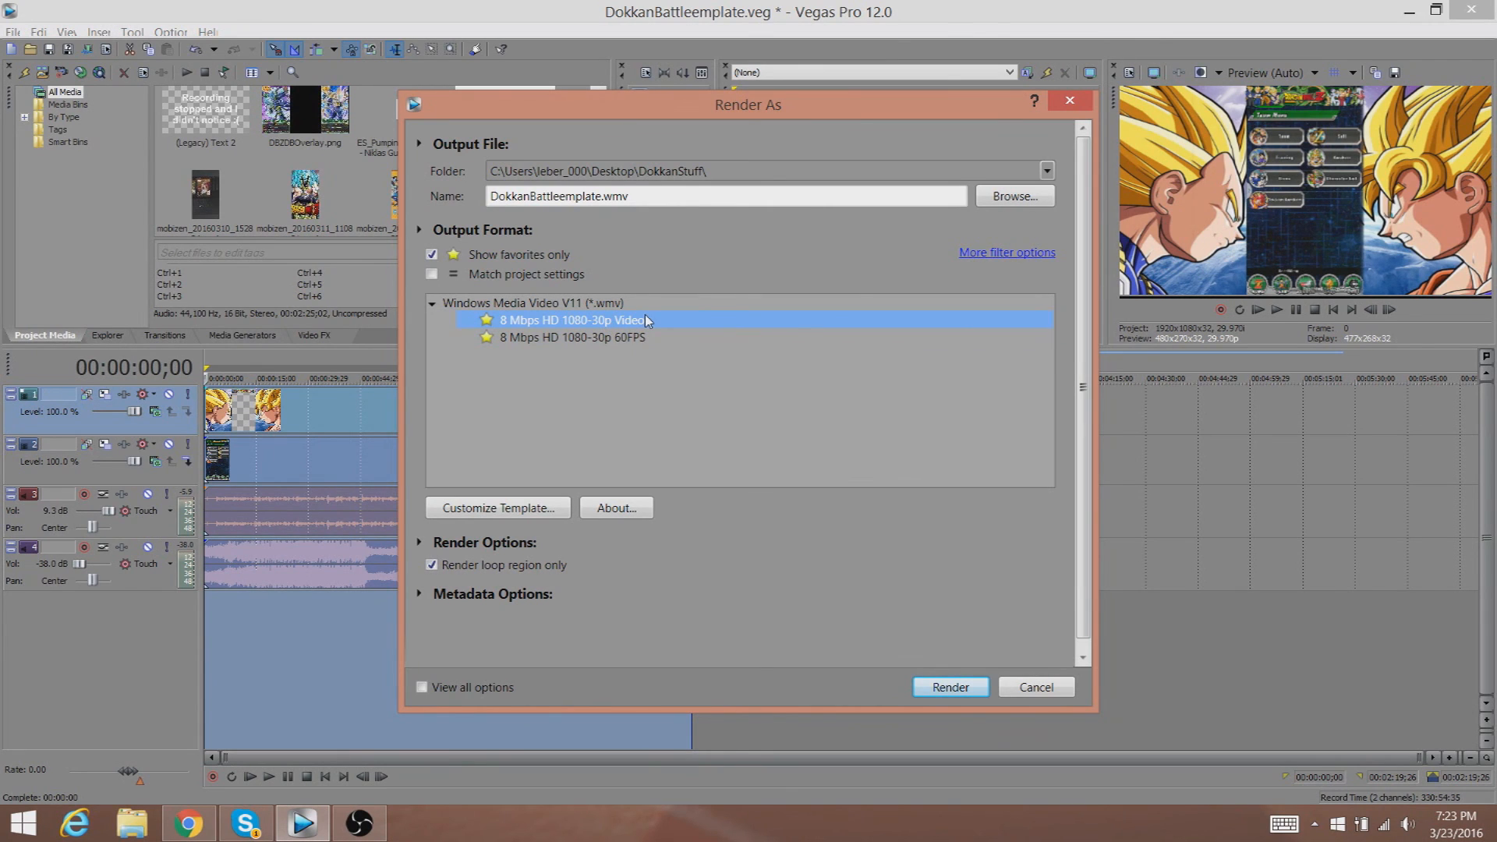
click(663, 204)
click(1019, 689)
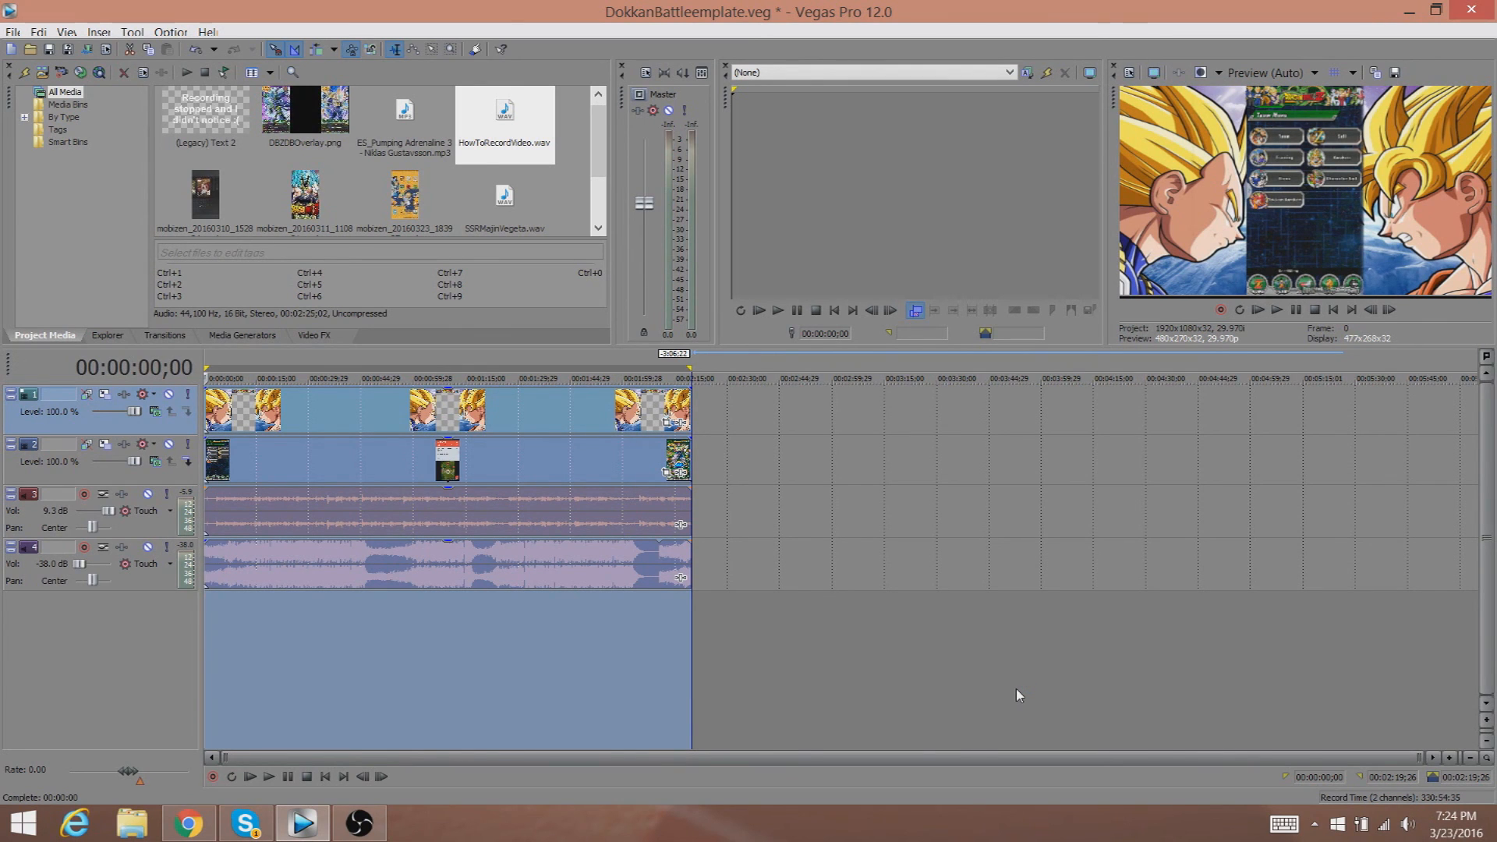
Switch to Open Broadcaster Software to stop the screen recording.
click(386, 824)
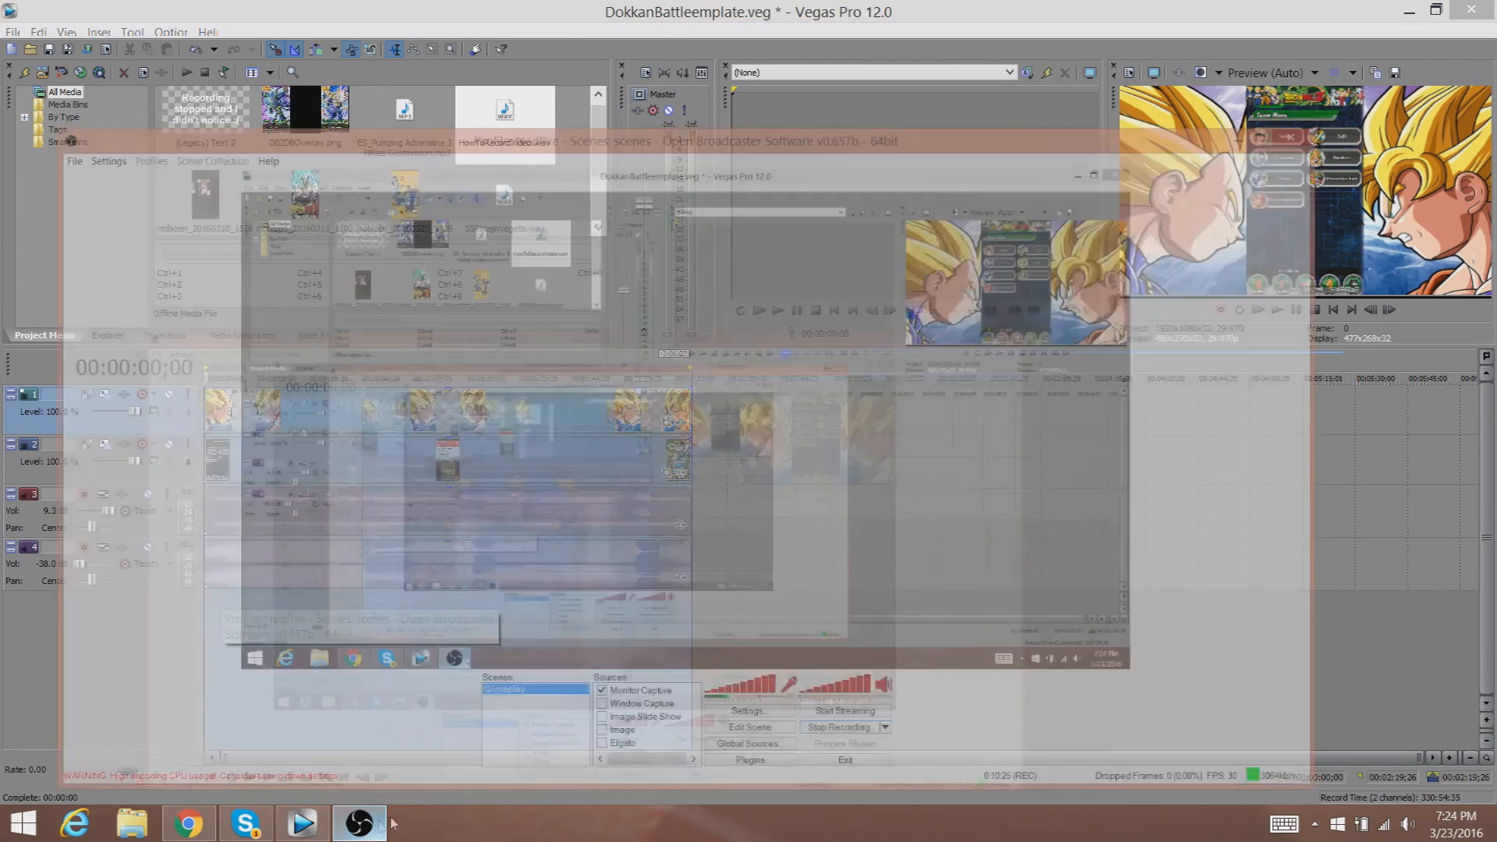